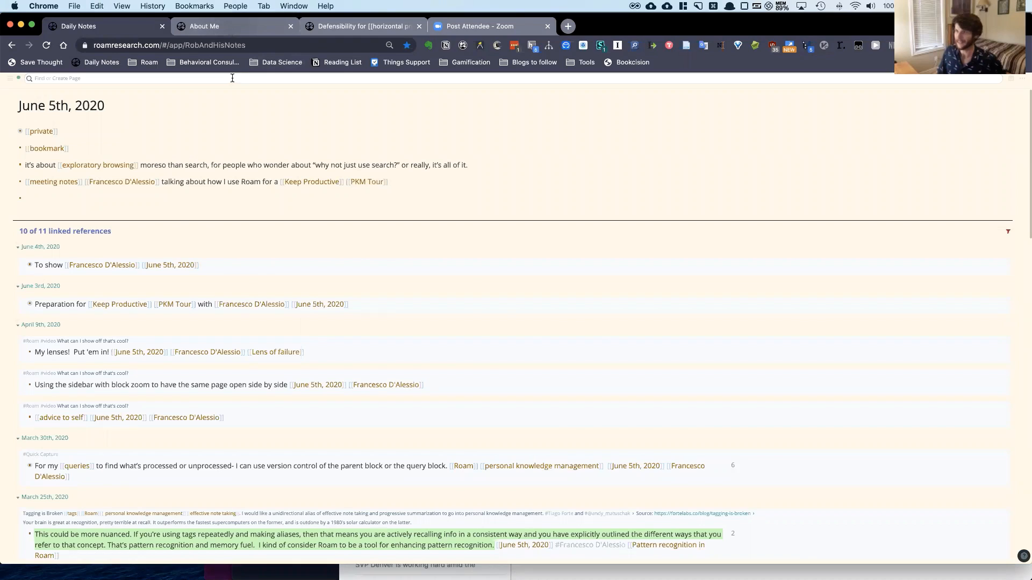
Step: Find and open the page "How [[Roam]] knows how blocks are related to each other" by searching for "how", and close the sidebar outline
{"action": "left_click", "coordinate": [231, 78]}
{"action": "type", "text": "how"}
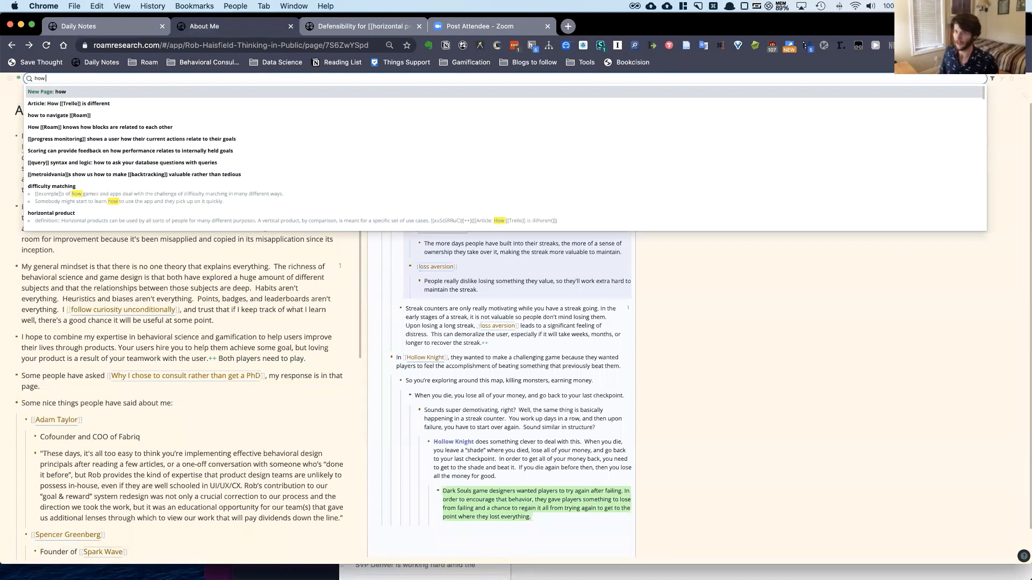
{"action": "key", "text": "Down"}
{"action": "key", "text": "Down"}
{"action": "key", "text": "Down"}
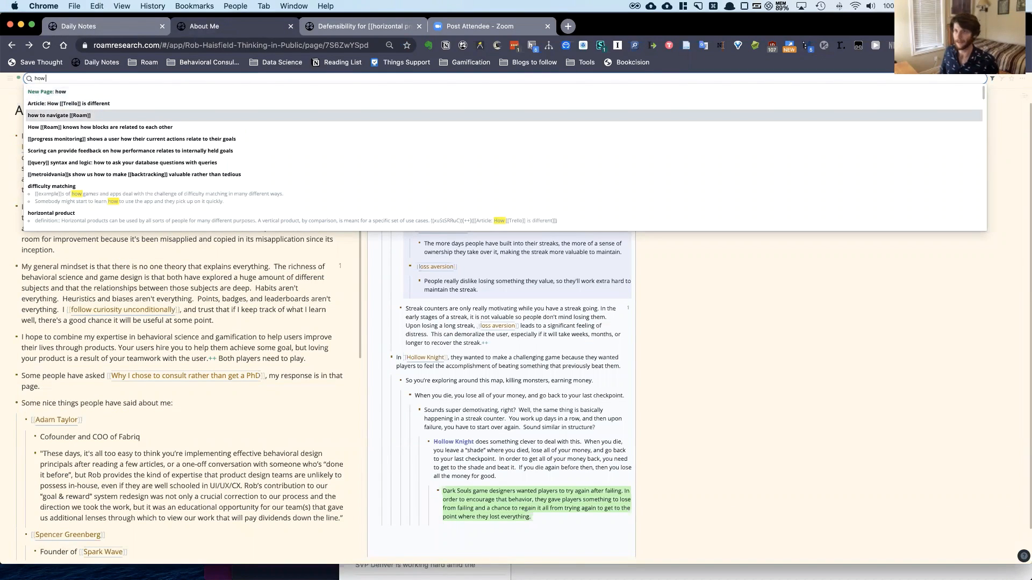
{"action": "key", "text": "Return"}
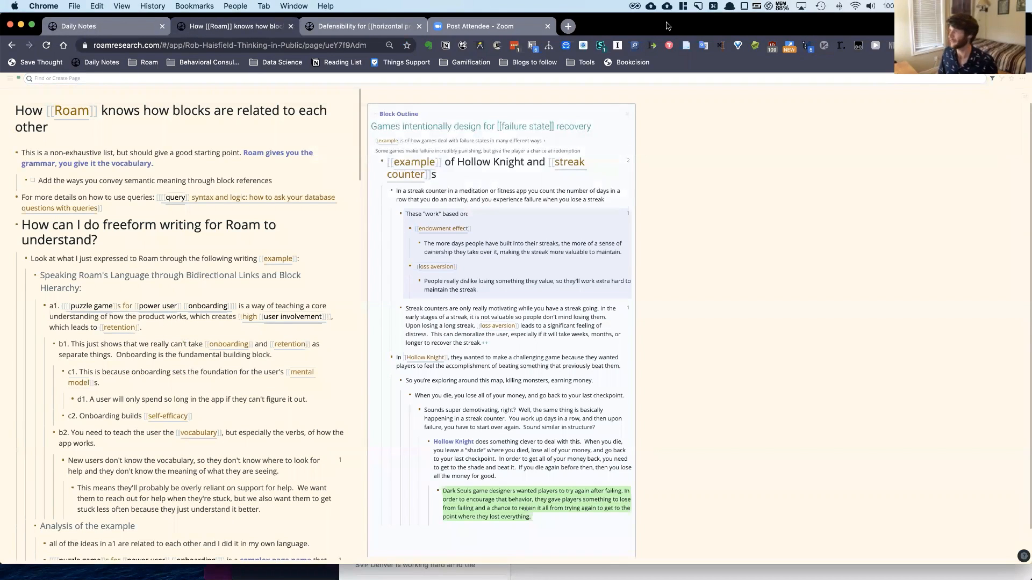
{"action": "left_click", "coordinate": [1025, 96]}
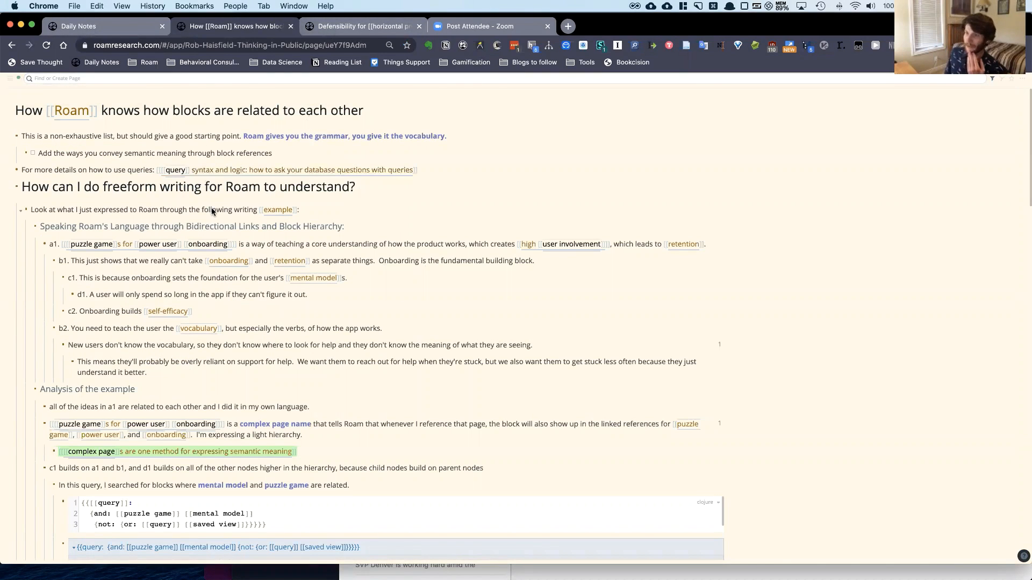
Step: Examine block a1 of the freeform writing example, highlighting its [[power user]] and [[onboarding]] references
{"action": "scroll", "coordinate": [211, 211], "scroll_direction": "down", "scroll_amount": 2}
{"action": "left_click_drag", "start_coordinate": [152, 180], "coordinate": [196, 230]}
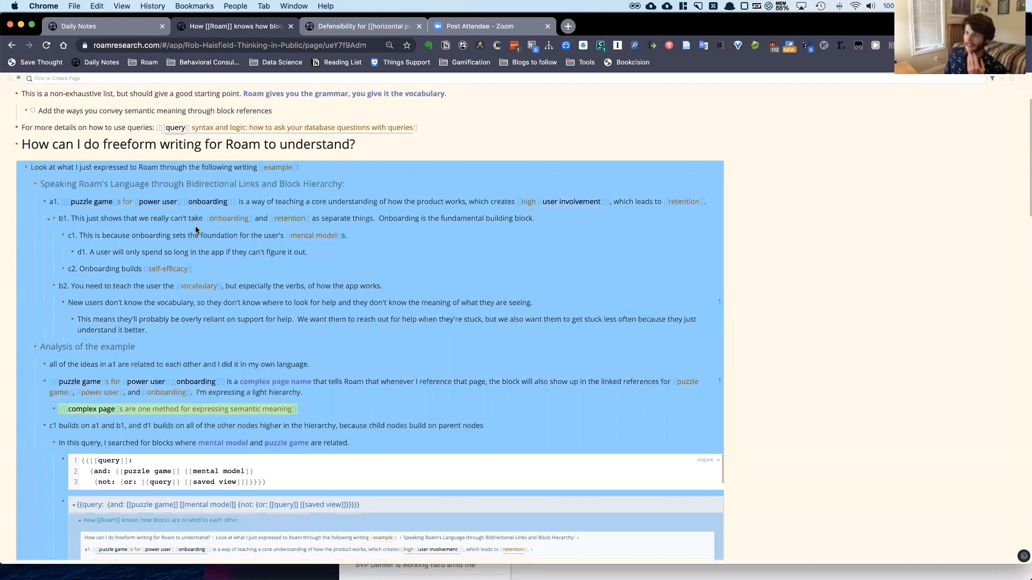
{"action": "left_click", "coordinate": [80, 183]}
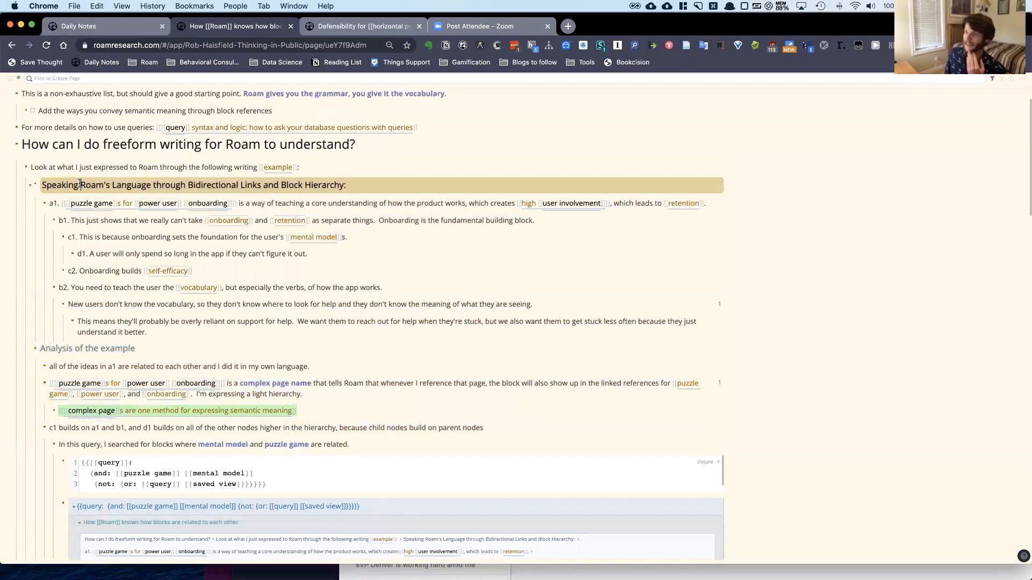
{"action": "key", "text": "Down"}
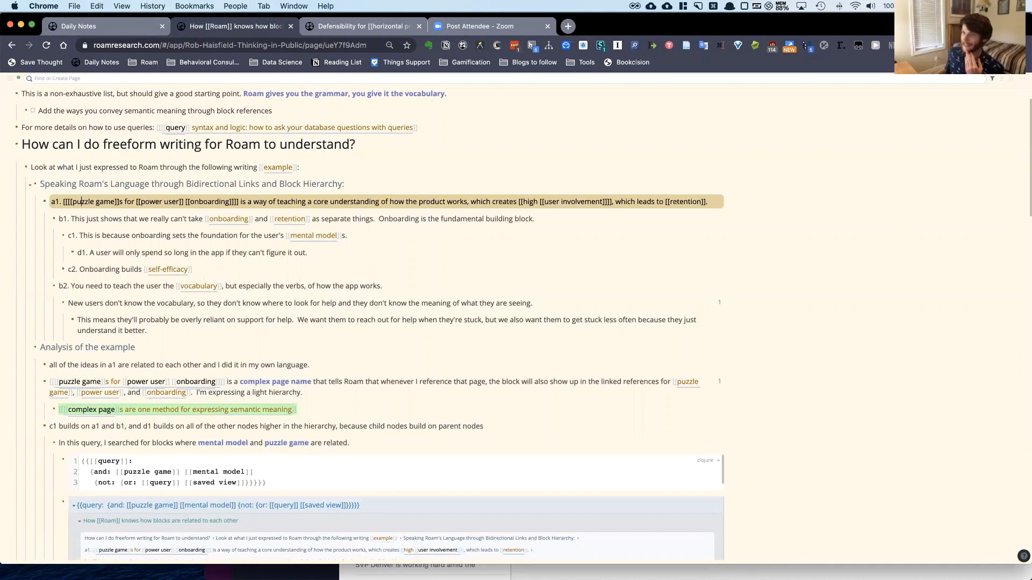
{"action": "left_click_drag", "start_coordinate": [136, 202], "coordinate": [182, 202]}
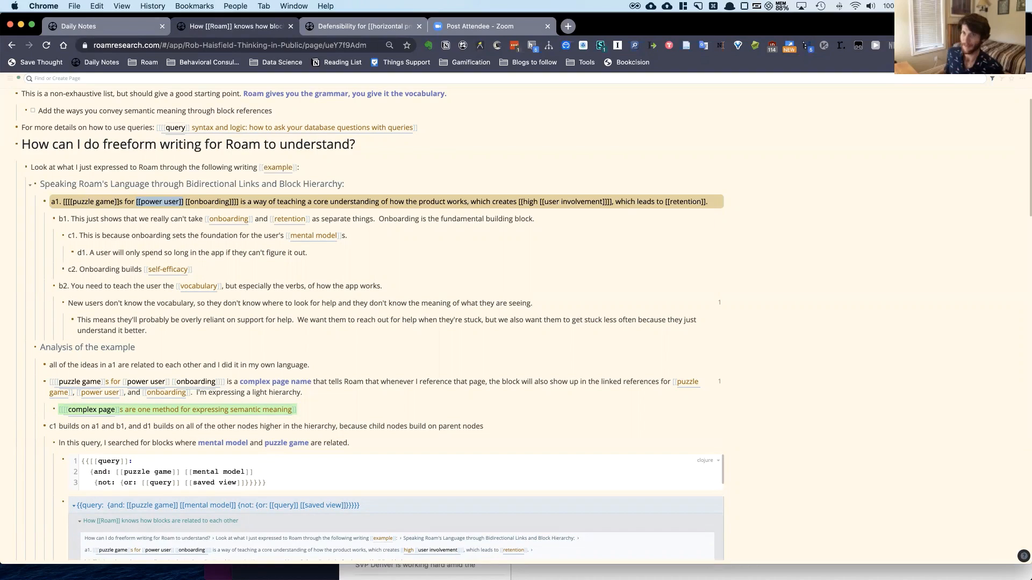
{"action": "left_click", "coordinate": [194, 202]}
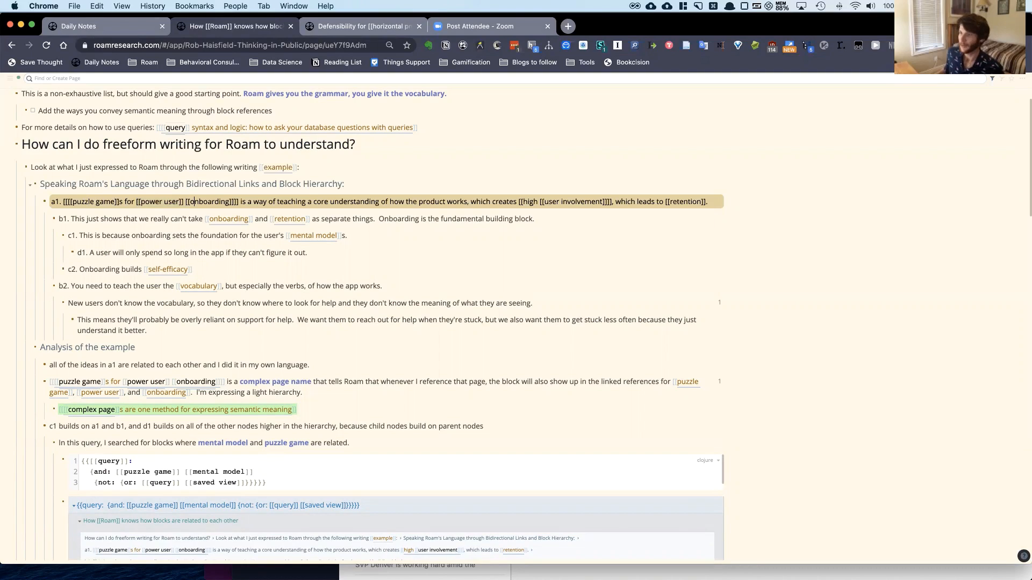
{"action": "left_click_drag", "start_coordinate": [187, 202], "coordinate": [237, 202]}
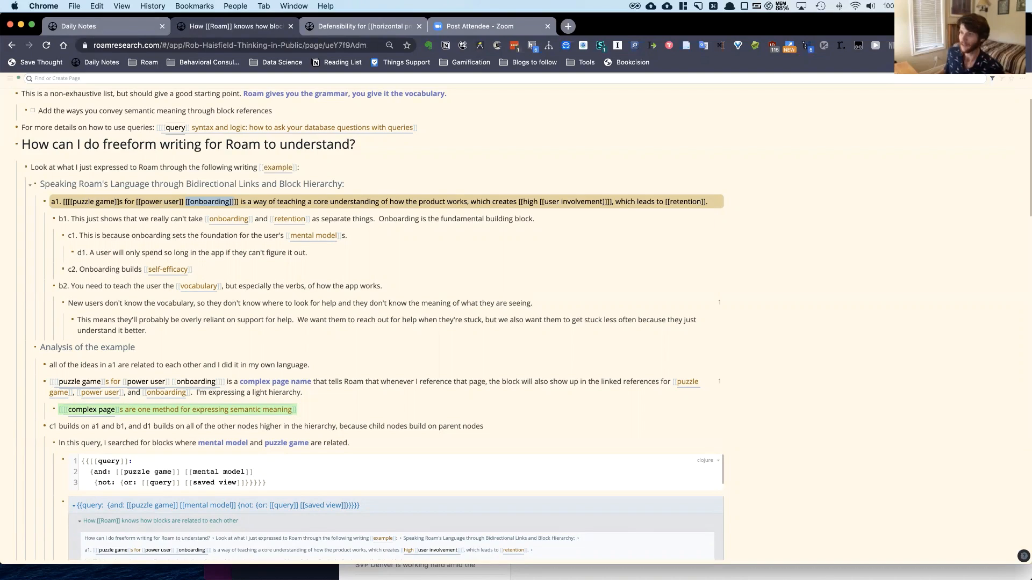
{"action": "key", "text": "Left"}
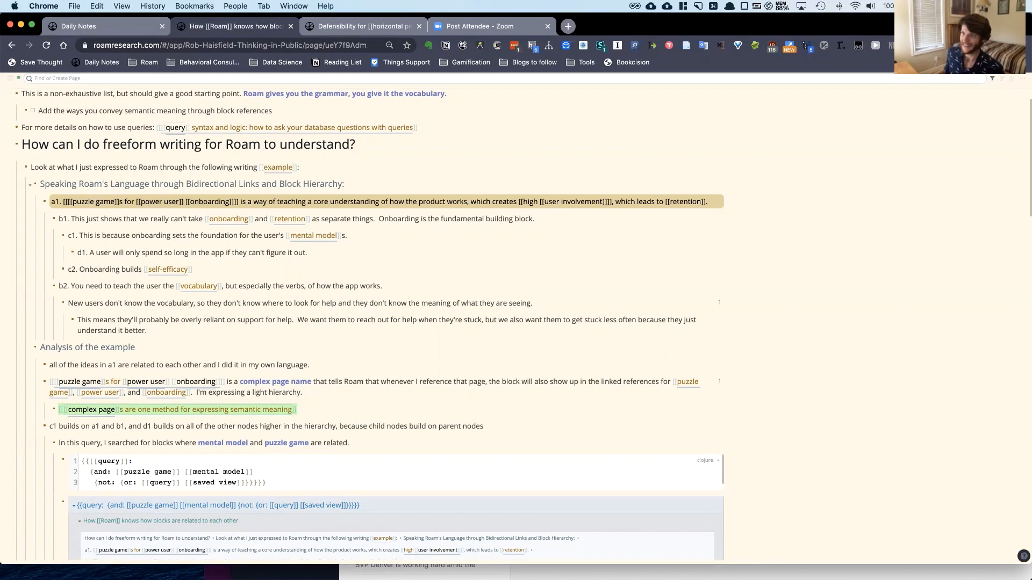
Step: Trace the hierarchy from b1 to c1, highlight the [[mental model]] reference in c1, and return to parent block a1
{"action": "key", "text": "Down"}
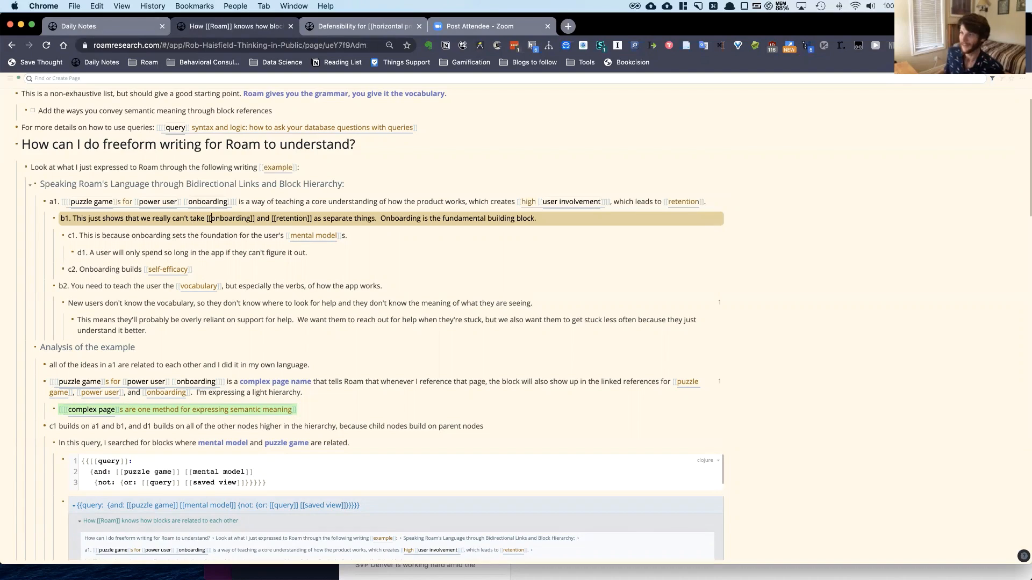
{"action": "key", "text": "alt+Left"}
{"action": "key", "text": "Down"}
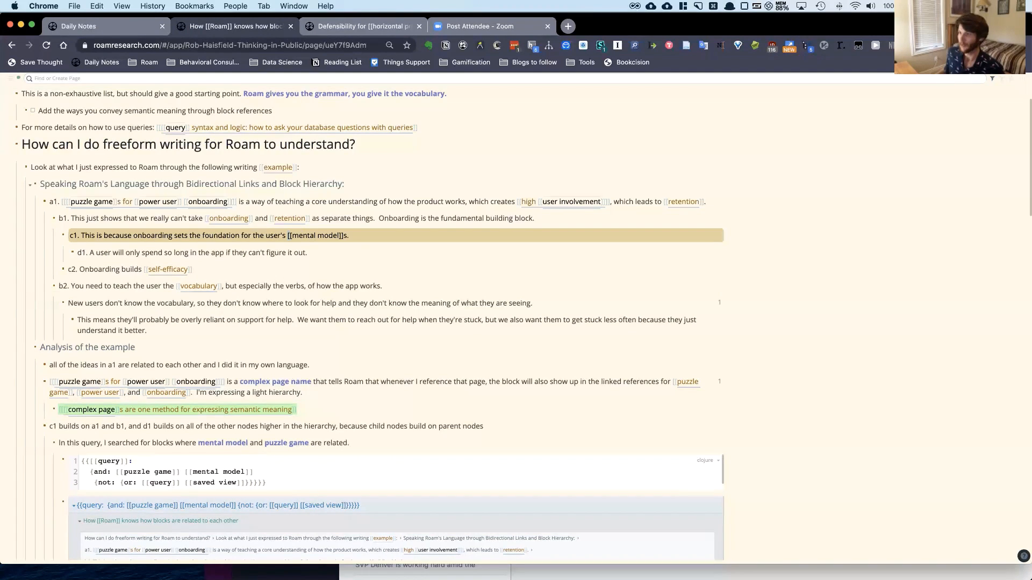
{"action": "key", "text": "shift+Right"}
{"action": "key", "text": "shift+Right"}
{"action": "key", "text": "shift+Right"}
{"action": "key", "text": "shift+Right"}
{"action": "key", "text": "shift+Right"}
{"action": "key", "text": "shift+Right"}
{"action": "key", "text": "shift+Right"}
{"action": "key", "text": "shift+Right"}
{"action": "key", "text": "shift+Right"}
{"action": "key", "text": "shift+Right"}
{"action": "key", "text": "shift+Right"}
{"action": "key", "text": "shift+Right"}
{"action": "key", "text": "shift+Right"}
{"action": "key", "text": "shift+Right"}
{"action": "key", "text": "shift+Right"}
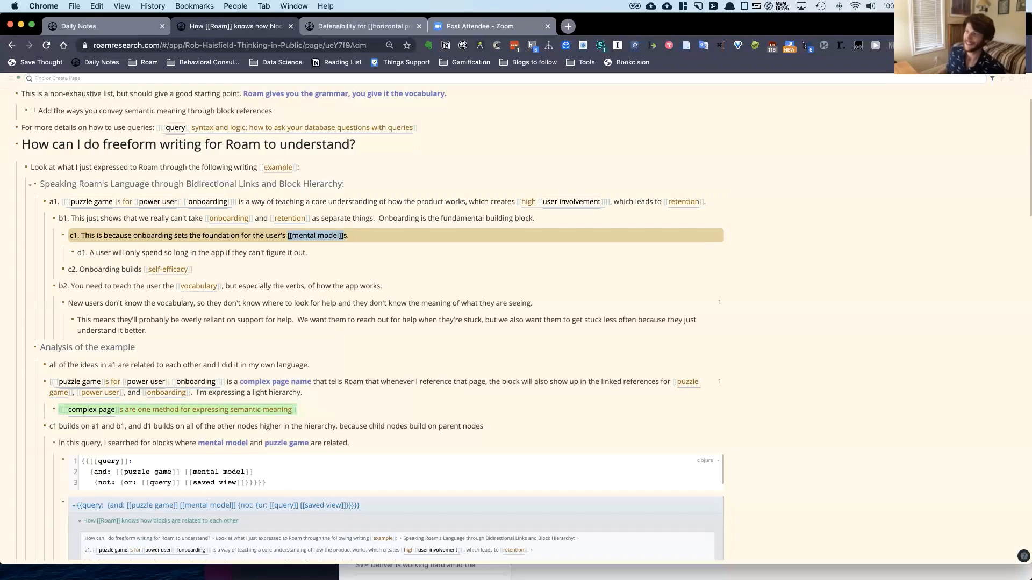
{"action": "key", "text": "Up"}
{"action": "key", "text": "Up"}
{"action": "key", "text": "Up"}
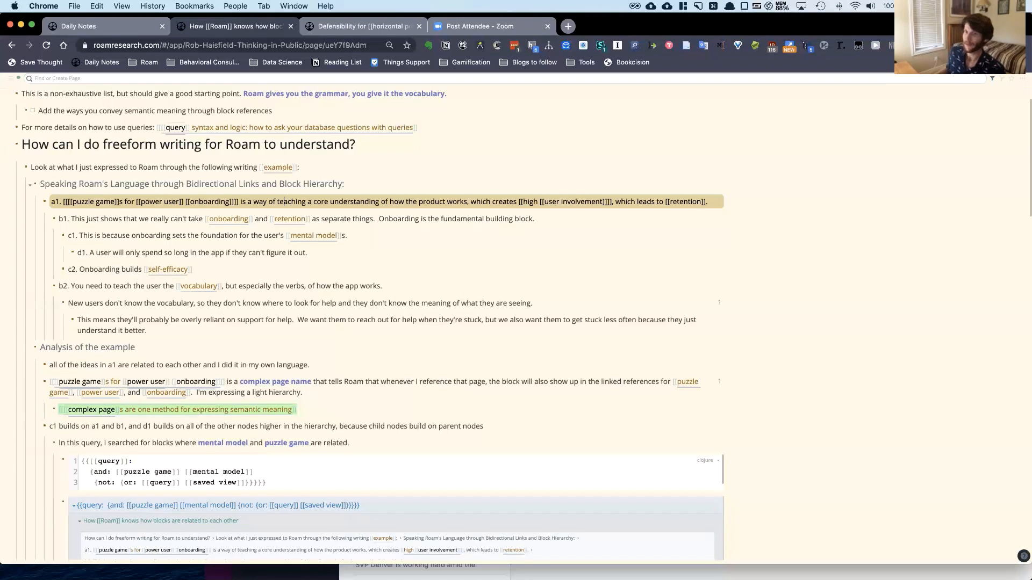
{"action": "key", "text": "Down"}
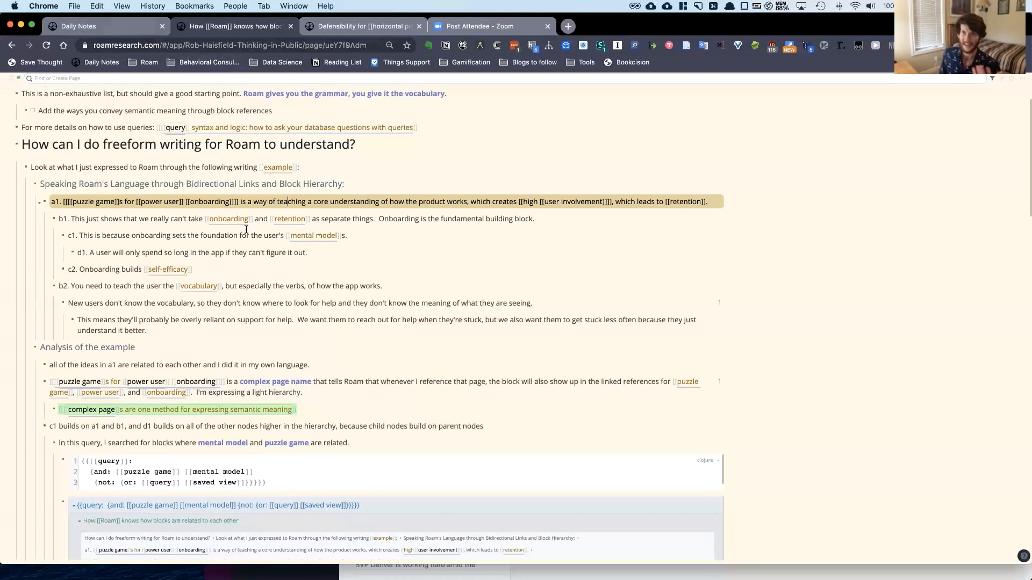
{"action": "left_click", "coordinate": [176, 129]}
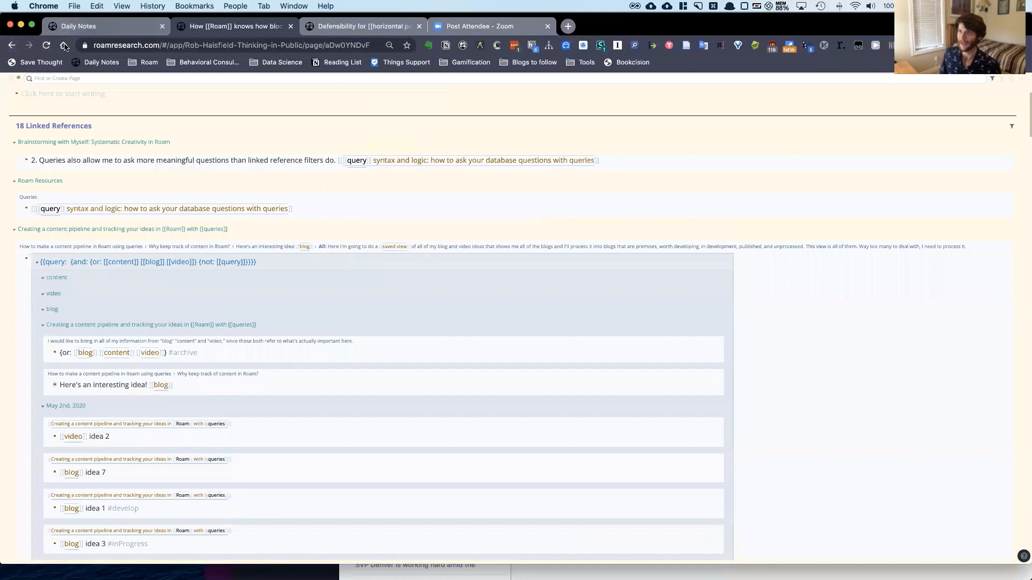
{"action": "scroll", "coordinate": [53, 118], "scroll_direction": "up", "scroll_amount": 2}
{"action": "left_click", "coordinate": [12, 45]}
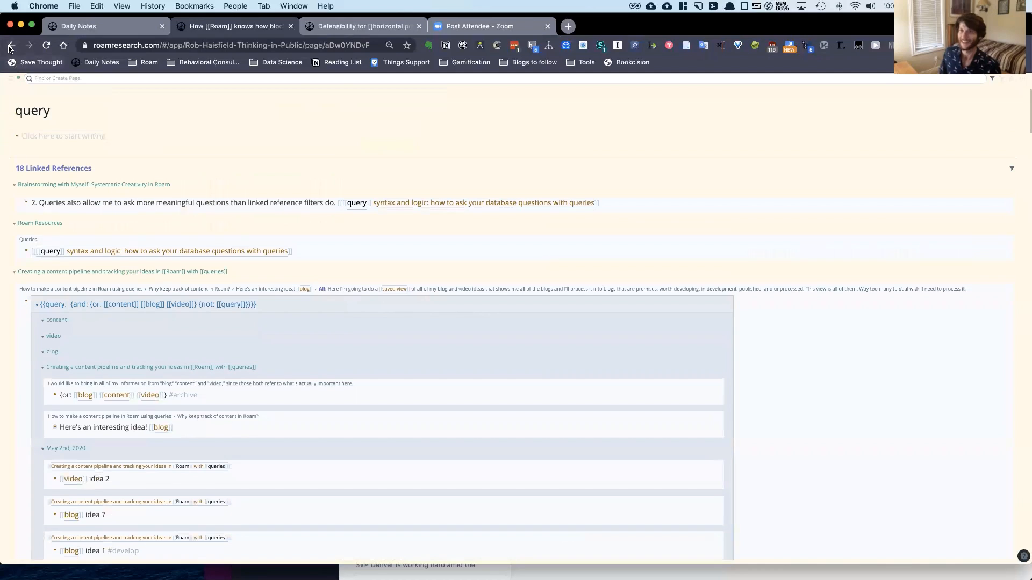
Step: Switch to the Daily Notes tab, collapse the linked references under June 5th, 2020, and open that date as its own page
{"action": "left_click", "coordinate": [98, 26]}
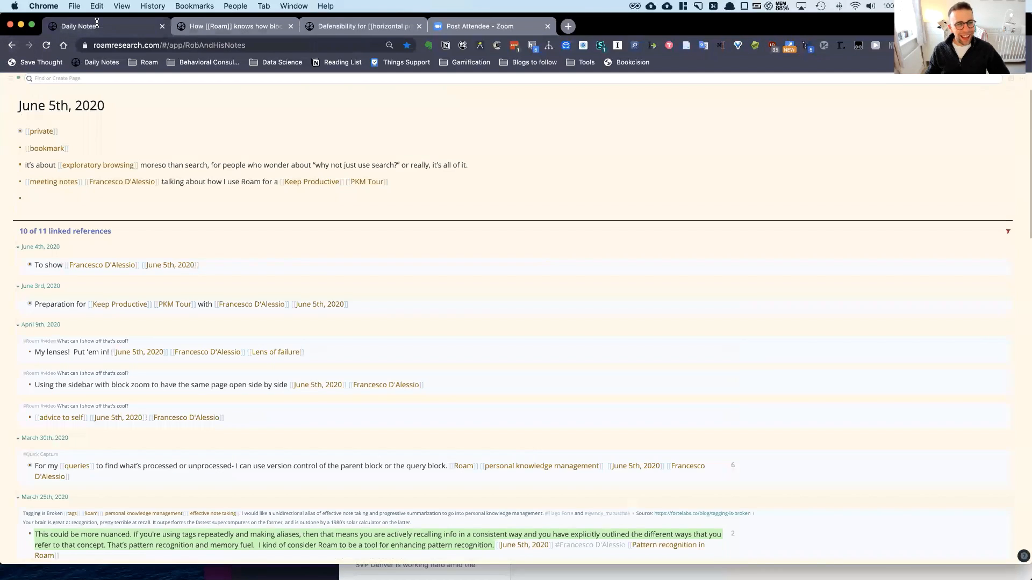
{"action": "left_click", "coordinate": [15, 233]}
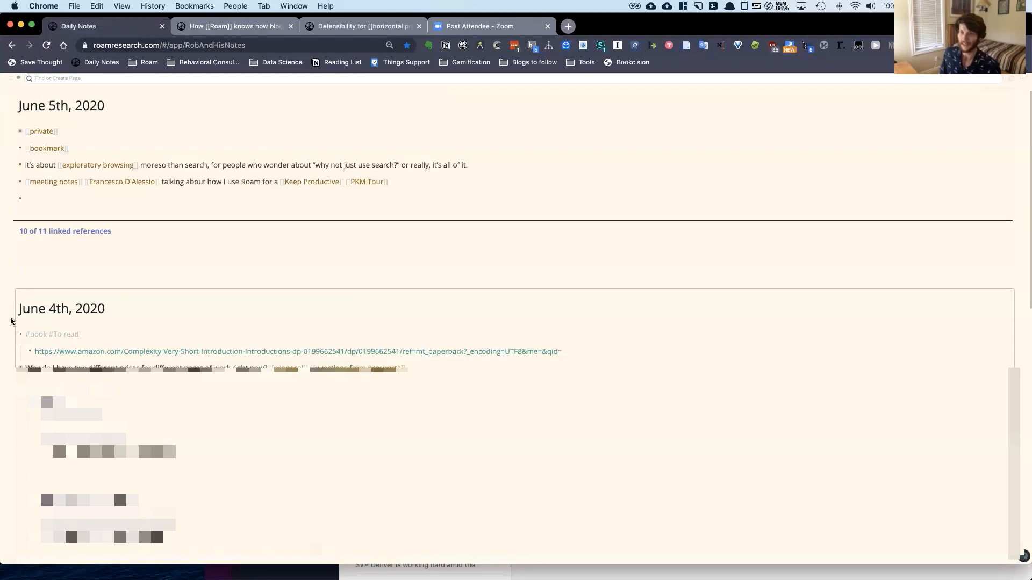
{"action": "scroll", "coordinate": [101, 337], "scroll_direction": "up", "scroll_amount": 1}
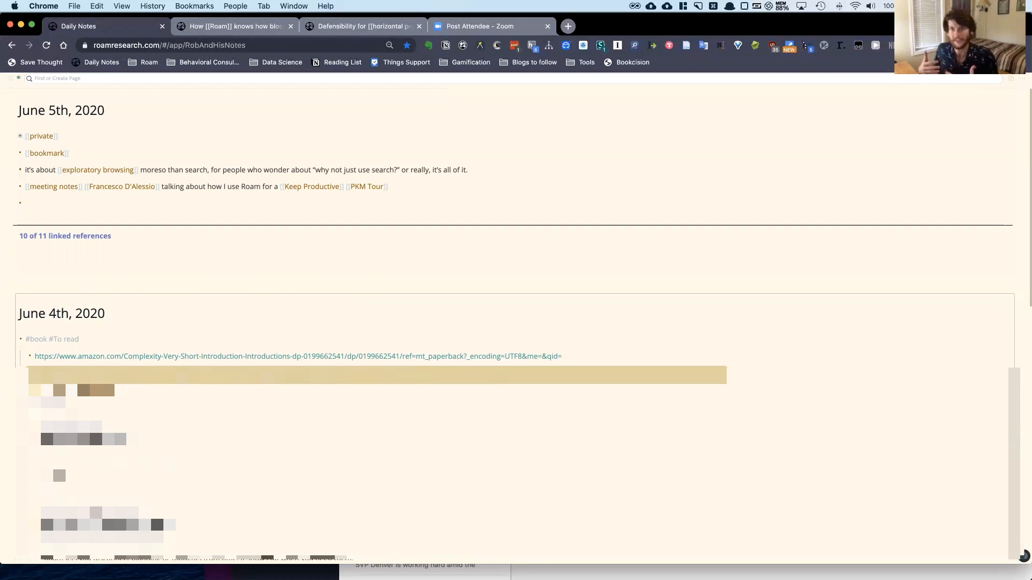
{"action": "left_click", "coordinate": [81, 108]}
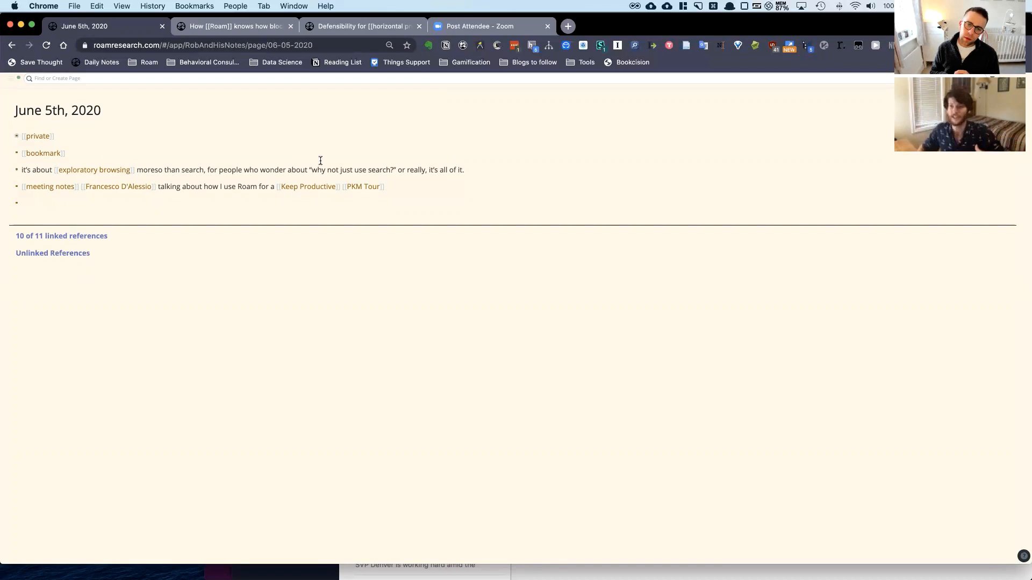
Step: Search for "startup", open the "startup advice" page in the sidebar, and close it again
{"action": "left_click", "coordinate": [154, 187]}
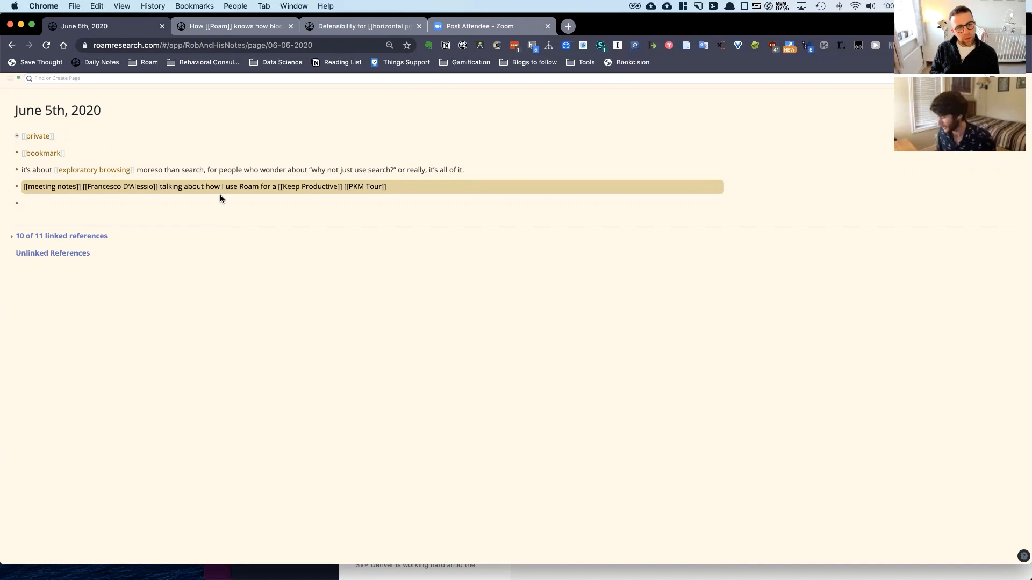
{"action": "key", "text": "super+u"}
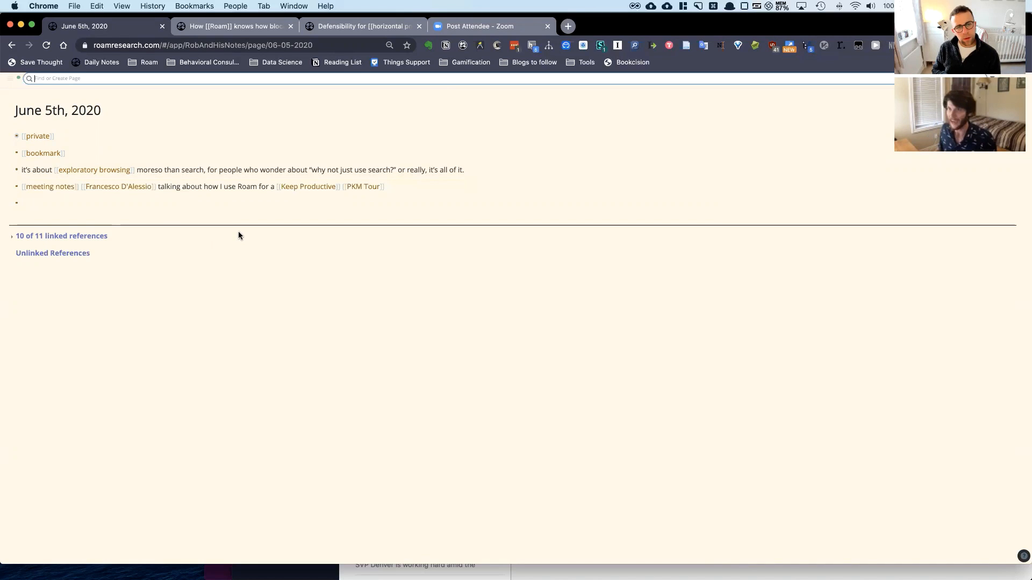
{"action": "type", "text": "startup"}
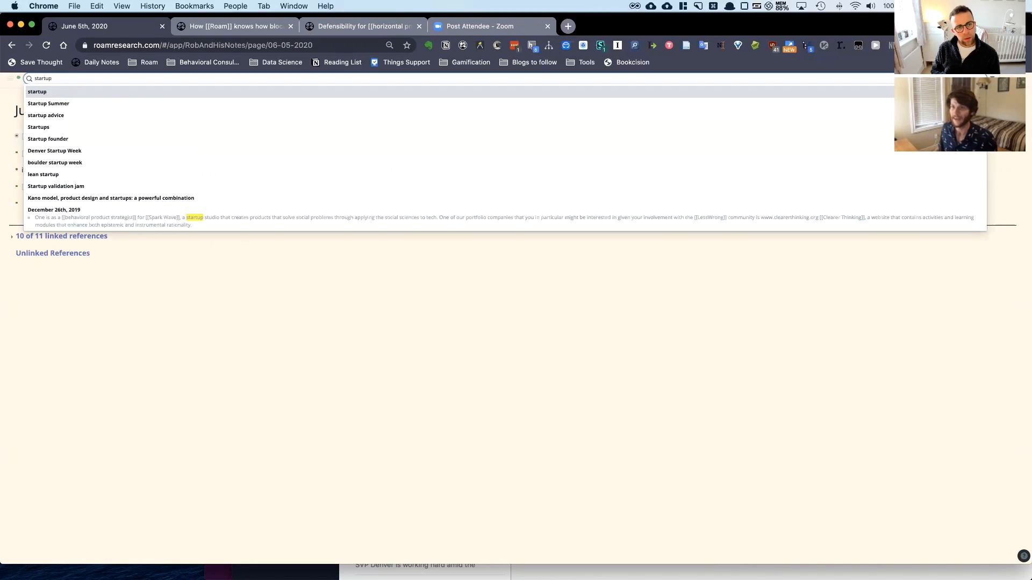
{"action": "key", "text": "Down"}
{"action": "key", "text": "Down"}
{"action": "key", "text": "shift+Return"}
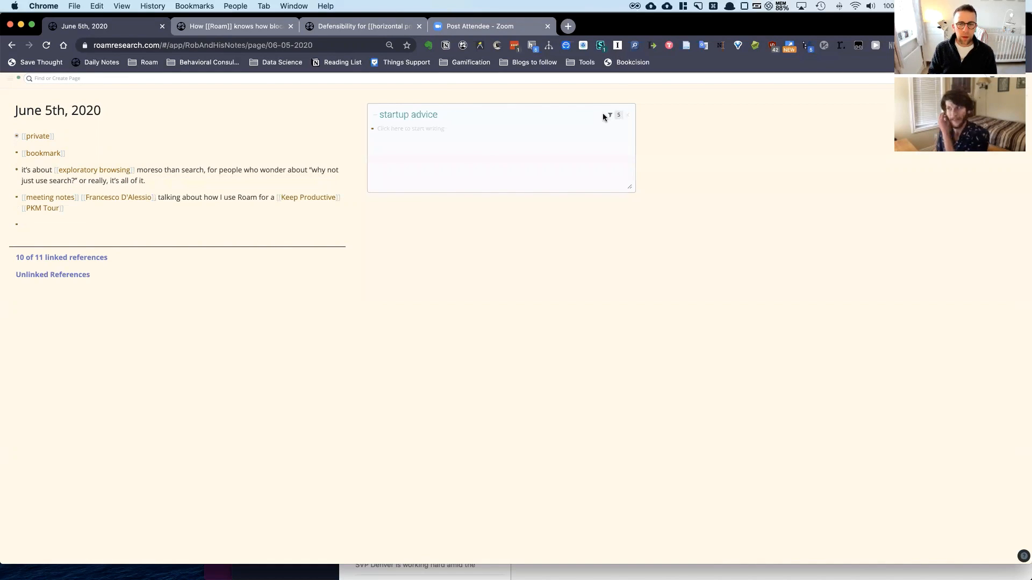
{"action": "left_click", "coordinate": [627, 115]}
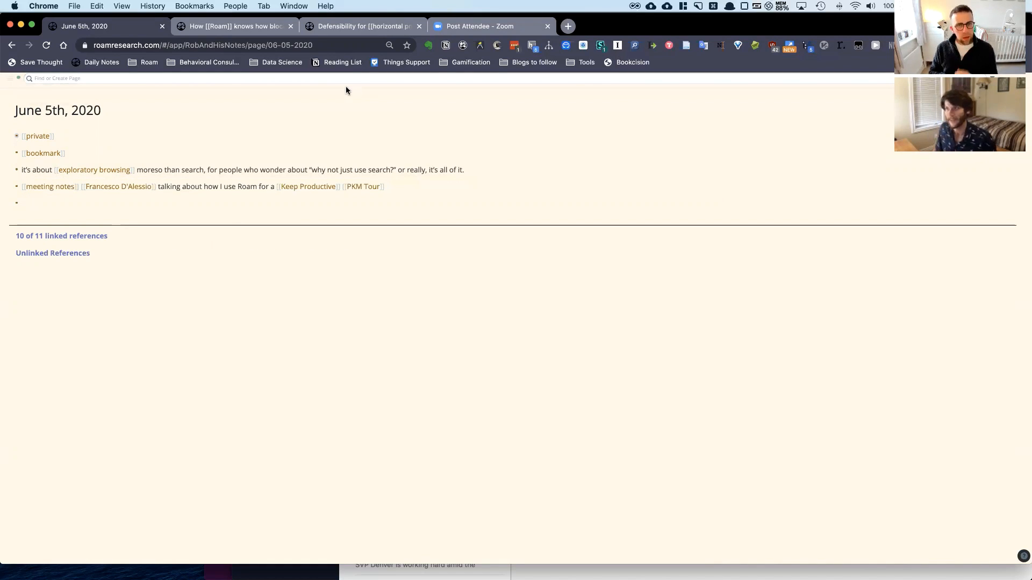
Step: Search for "advice" and open the "advice to self" page in the sidebar together with its linked references
{"action": "left_click", "coordinate": [356, 77]}
{"action": "type", "text": "adv"}
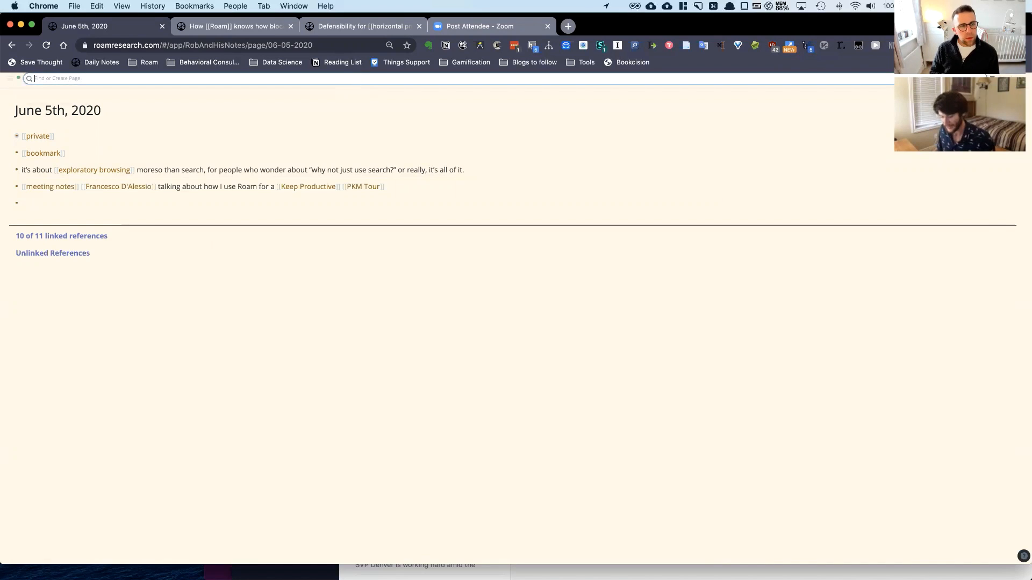
{"action": "type", "text": "ice"}
{"action": "key", "text": "Down"}
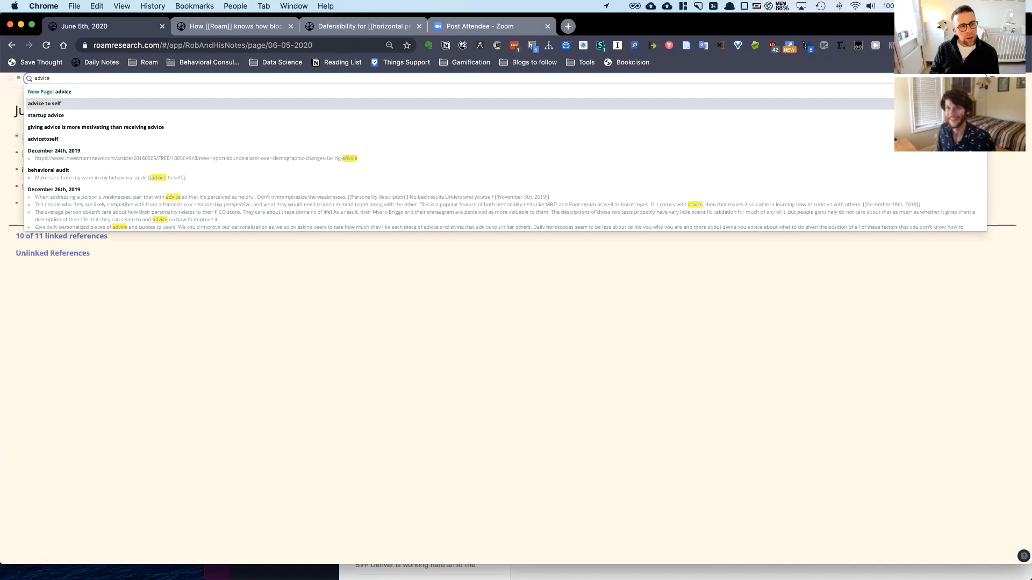
{"action": "key", "text": "shift+Return"}
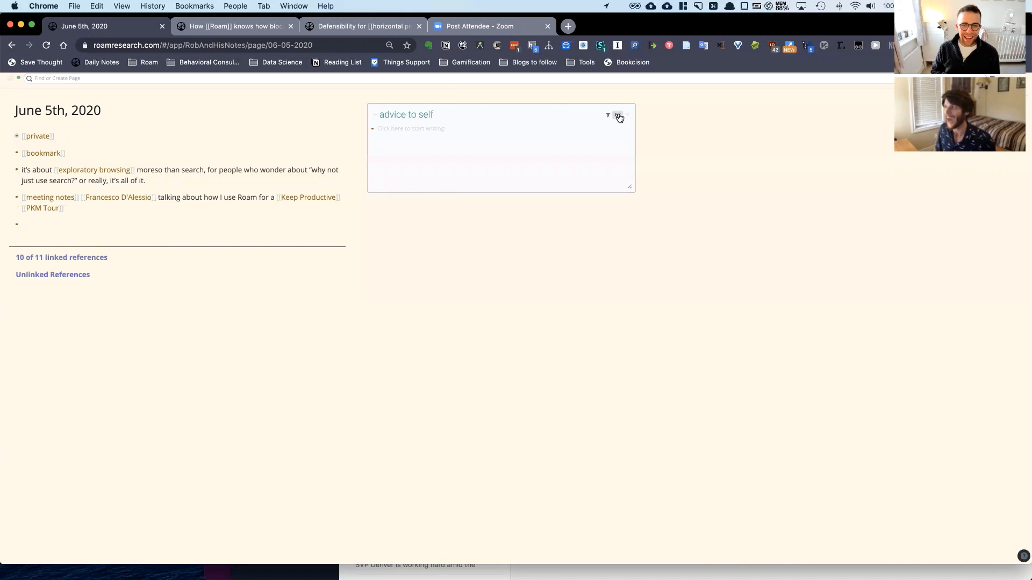
{"action": "left_click", "coordinate": [619, 118]}
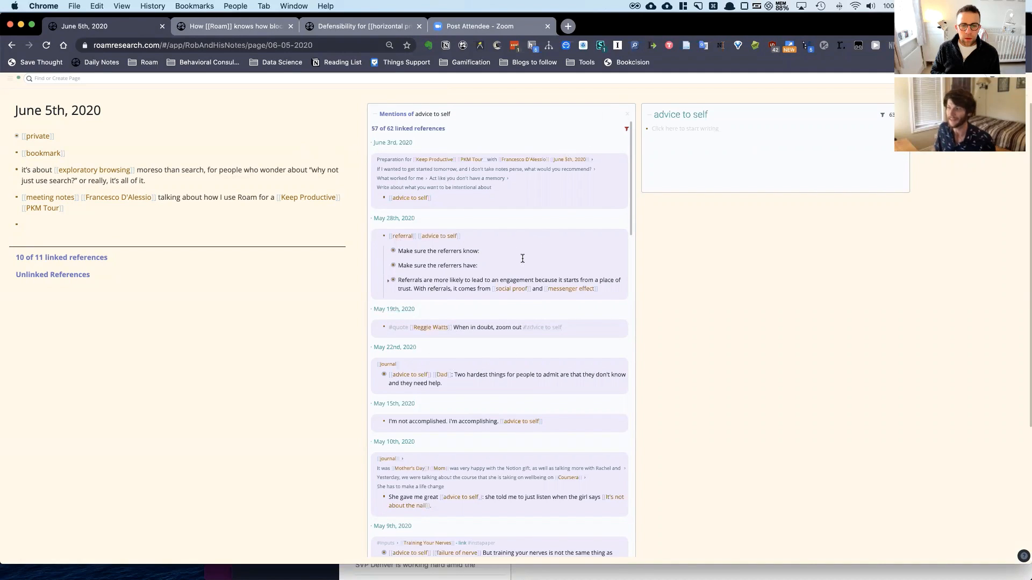
Step: Review the linked references mentioning "advice to self" and open their filter options
{"action": "scroll", "coordinate": [535, 327], "scroll_direction": "down", "scroll_amount": 4}
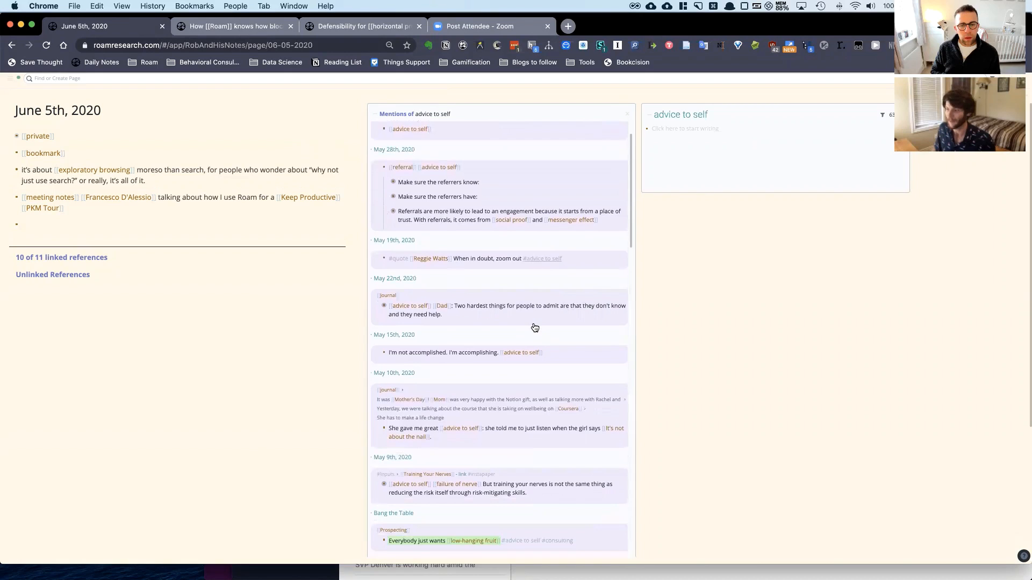
{"action": "scroll", "coordinate": [535, 327], "scroll_direction": "down", "scroll_amount": 3}
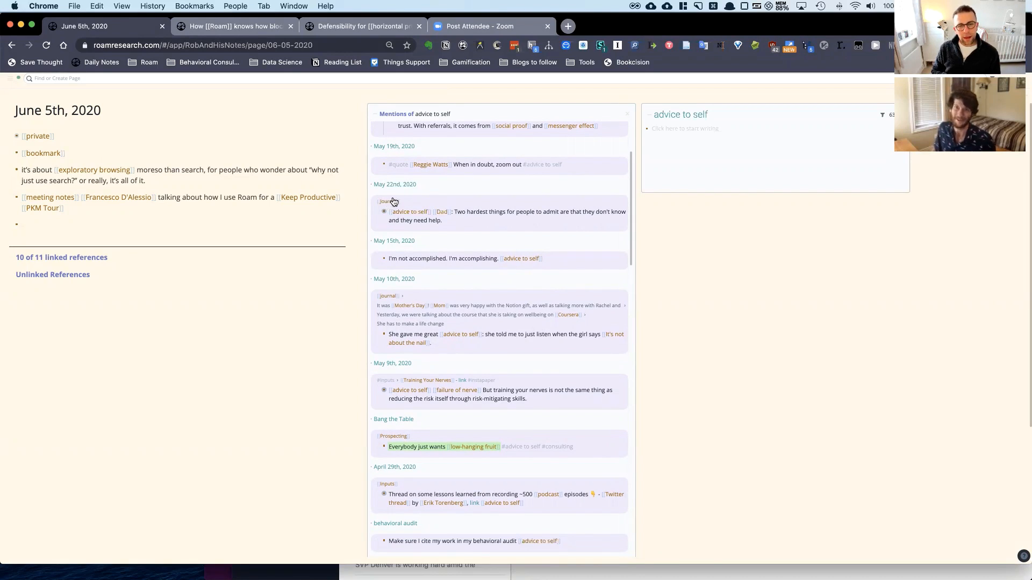
{"action": "scroll", "coordinate": [448, 239], "scroll_direction": "up", "scroll_amount": 3}
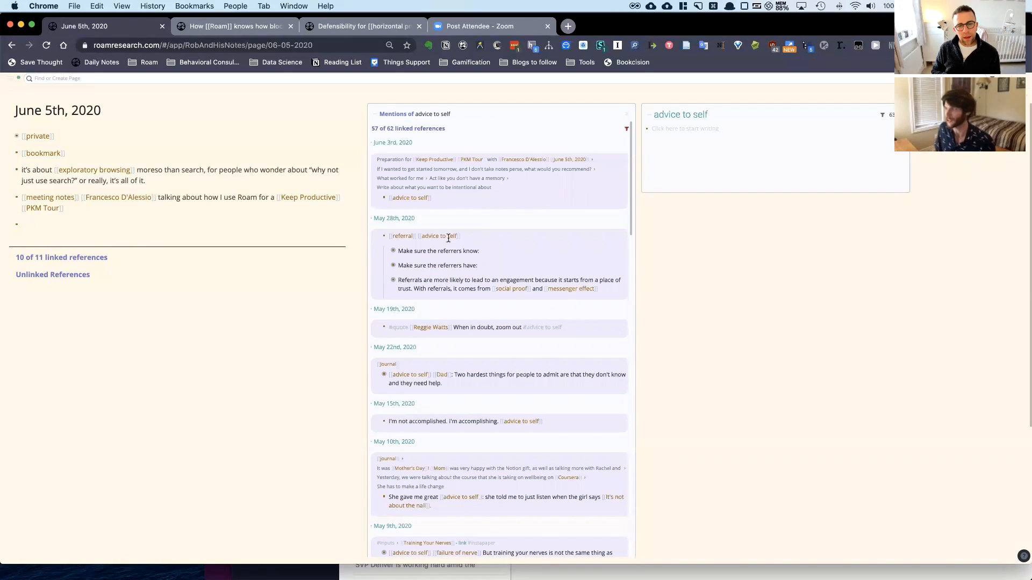
{"action": "left_click", "coordinate": [626, 130]}
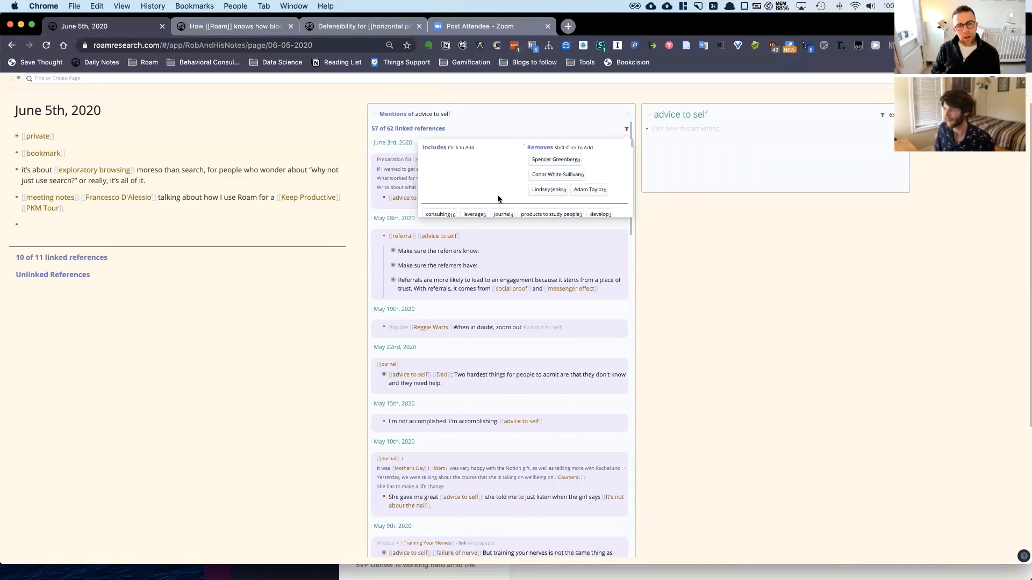
Step: Filter the linked references of "advice to self" to include only those tagged "consulting"
{"action": "scroll", "coordinate": [498, 196], "scroll_direction": "down", "scroll_amount": 3}
{"action": "scroll", "coordinate": [497, 197], "scroll_direction": "down", "scroll_amount": 1}
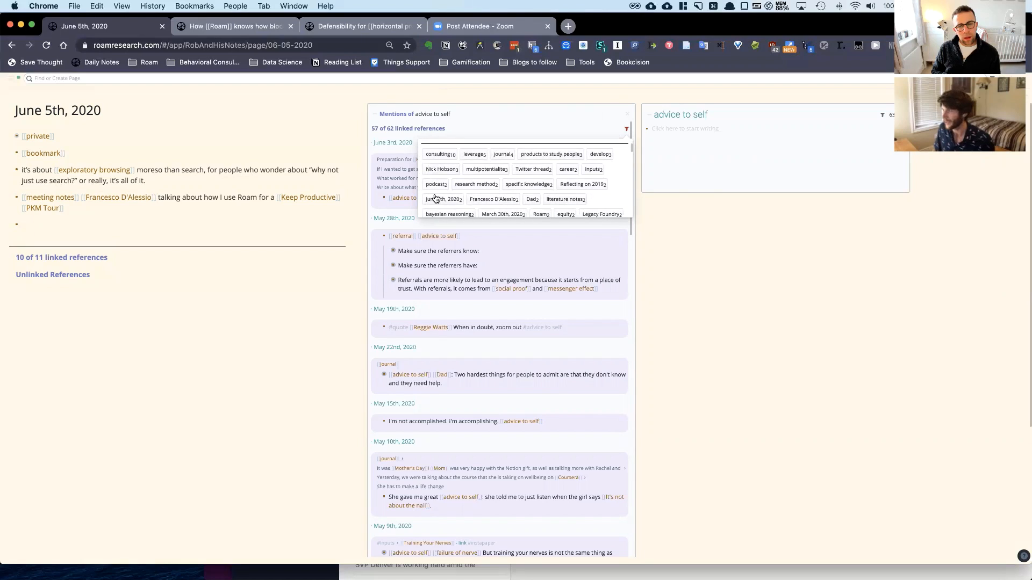
{"action": "scroll", "coordinate": [435, 198], "scroll_direction": "down", "scroll_amount": 3}
{"action": "scroll", "coordinate": [435, 198], "scroll_direction": "down", "scroll_amount": 2}
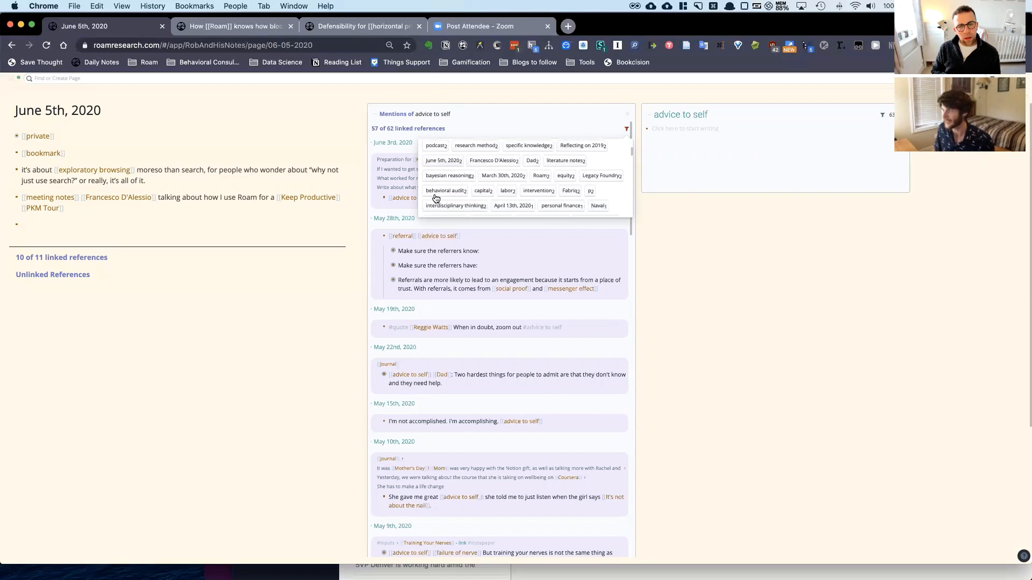
{"action": "scroll", "coordinate": [436, 198], "scroll_direction": "down", "scroll_amount": 3}
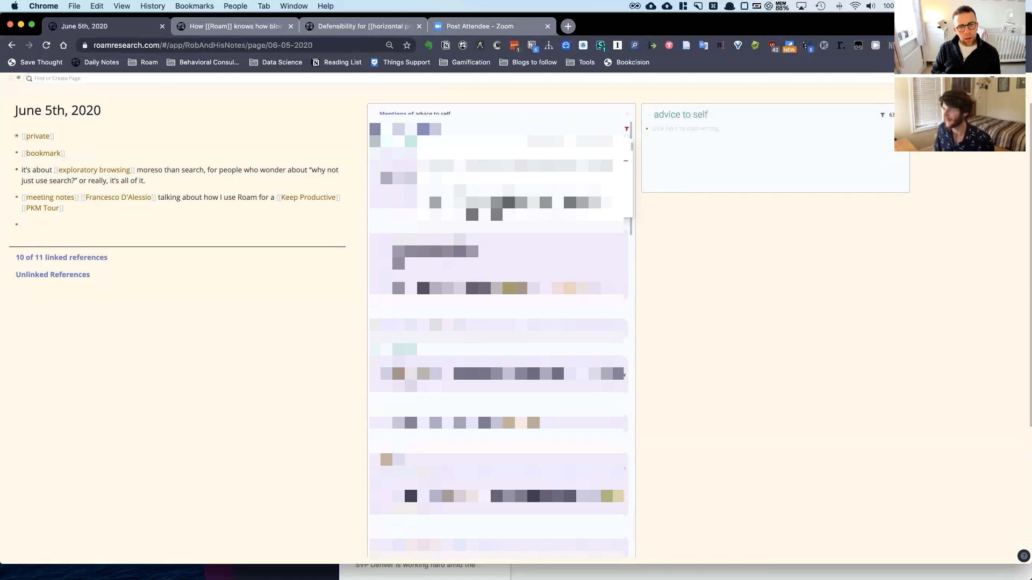
{"action": "left_click", "coordinate": [755, 461]}
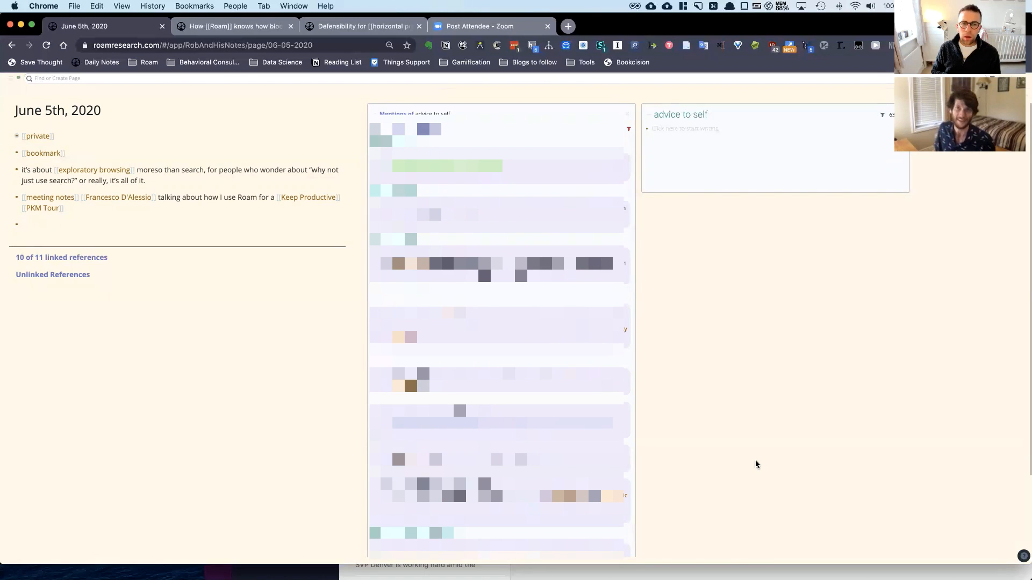
Step: Narrow the filtered "advice to self" references further by including one person's tag
{"action": "left_click", "coordinate": [629, 128]}
{"action": "scroll", "coordinate": [526, 178], "scroll_direction": "down", "scroll_amount": 2}
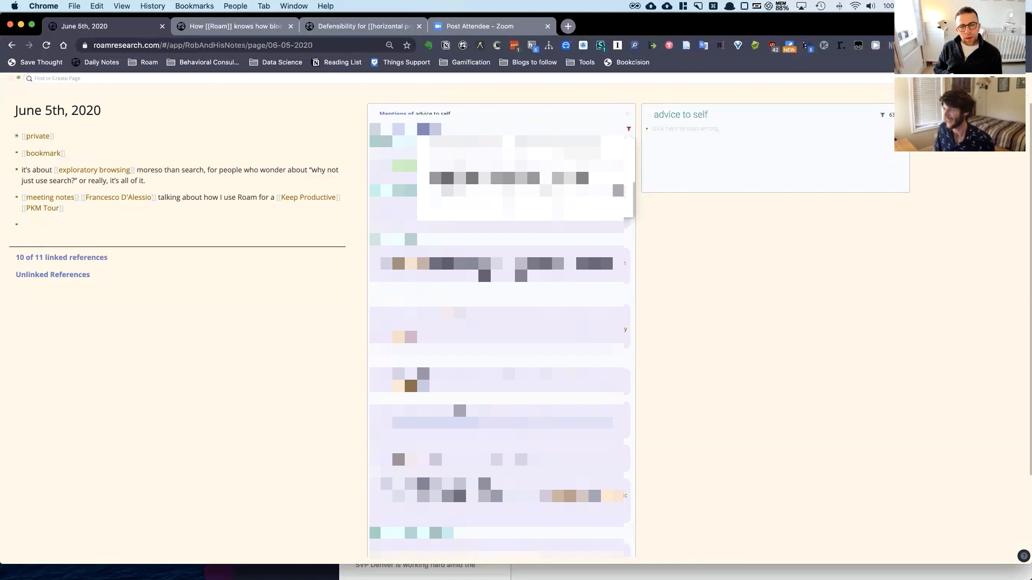
{"action": "scroll", "coordinate": [526, 177], "scroll_direction": "up", "scroll_amount": 1}
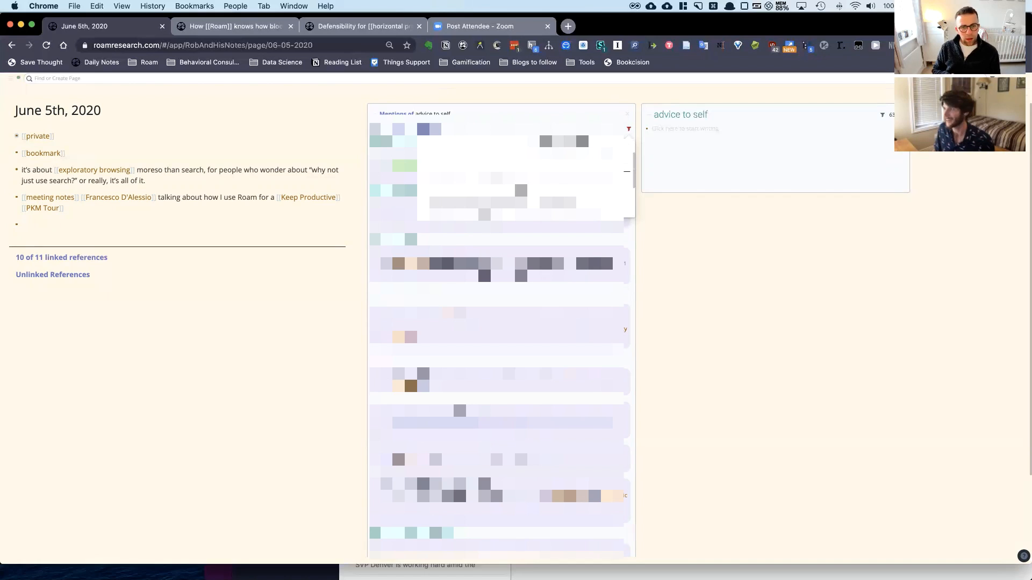
{"action": "left_click", "coordinate": [519, 185]}
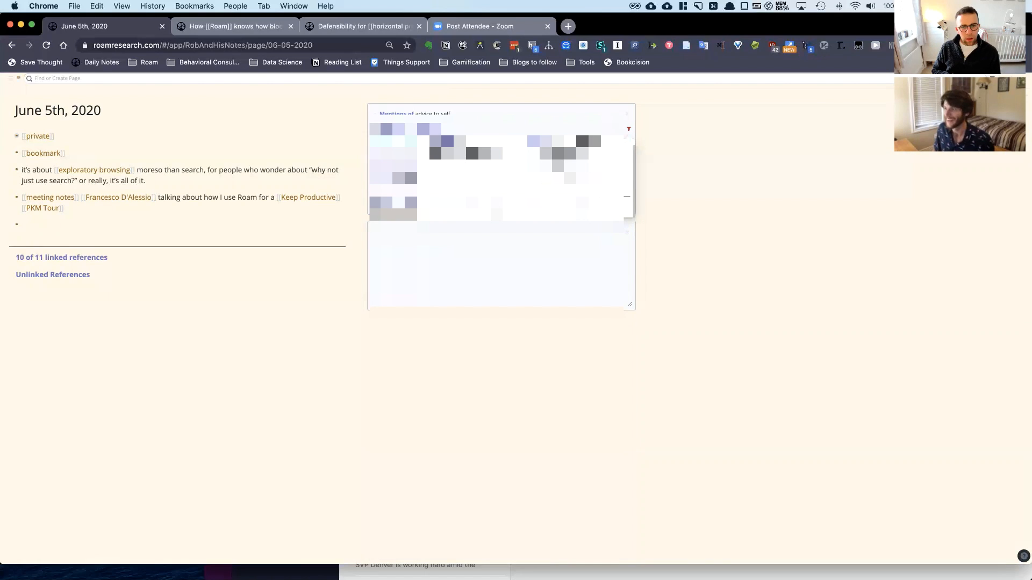
Step: Remove the person's tag and "consulting" from the included filters of the "advice to self" references
{"action": "left_click", "coordinate": [628, 130]}
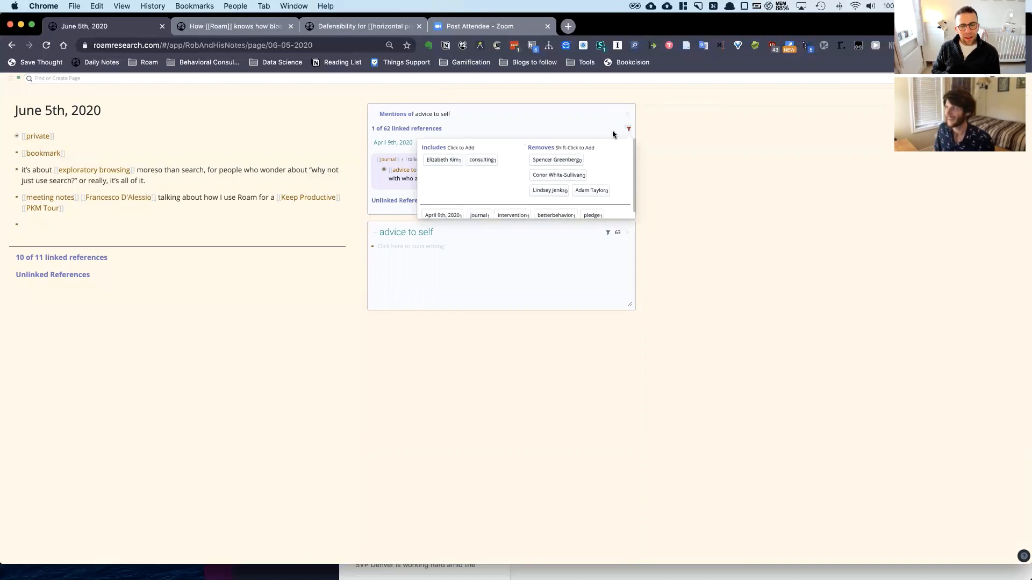
{"action": "left_click", "coordinate": [446, 160]}
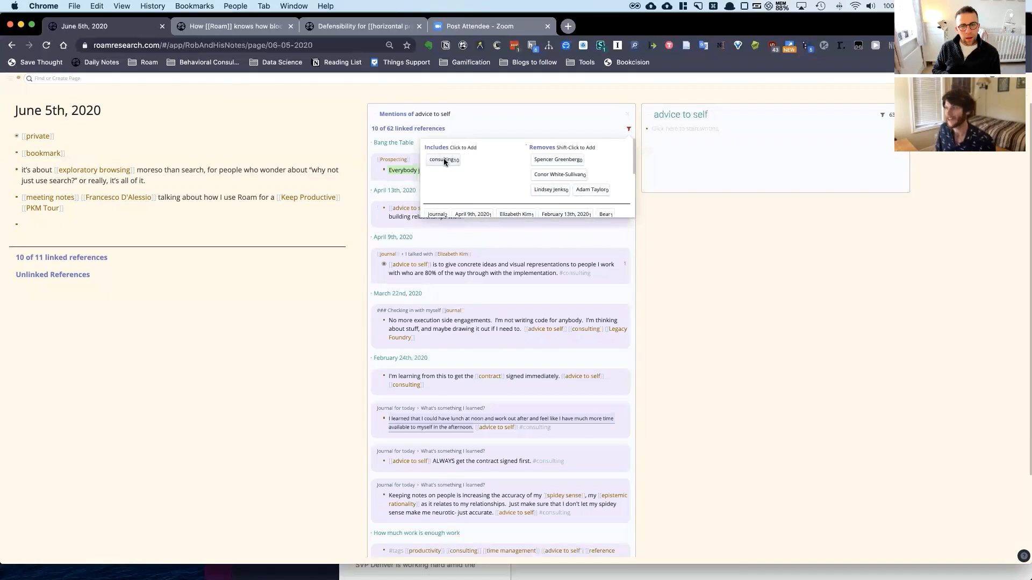
{"action": "left_click", "coordinate": [442, 160]}
{"action": "left_click", "coordinate": [223, 369]}
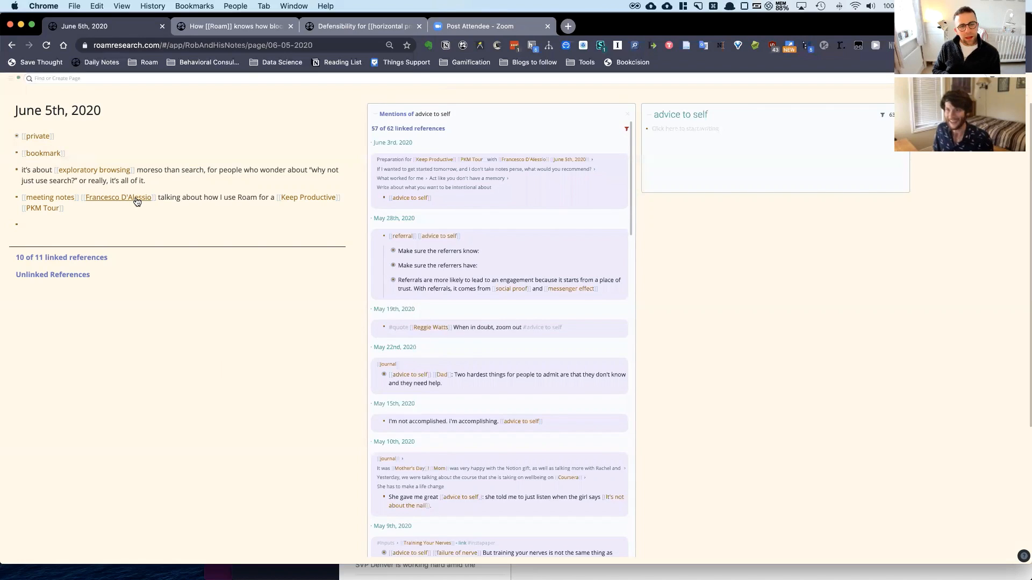
Step: Focus on the meeting notes block about the PKM Tour and open the mentioned person's page and linked references in the sidebar
{"action": "left_click", "coordinate": [209, 198]}
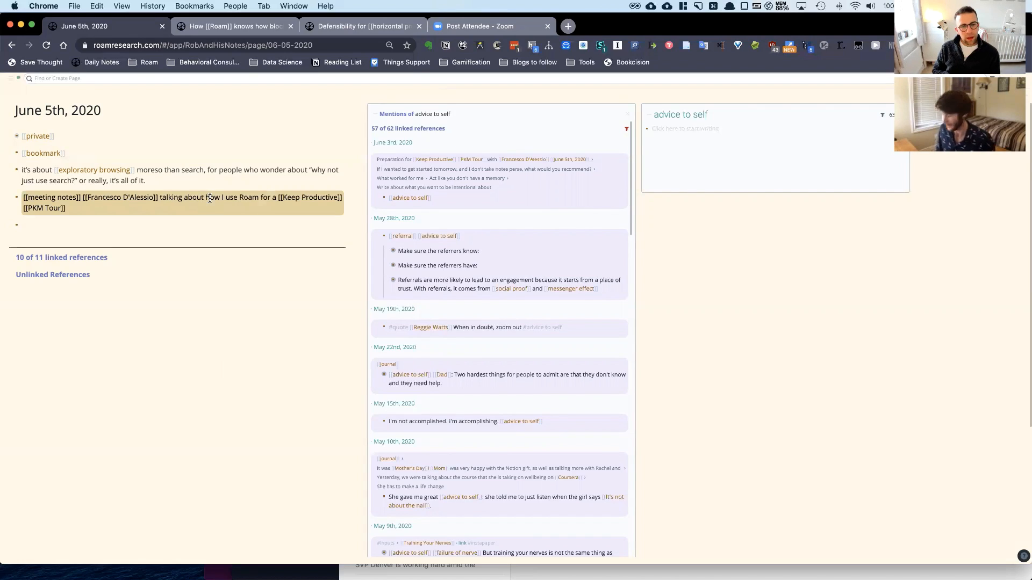
{"action": "key", "text": "super+period"}
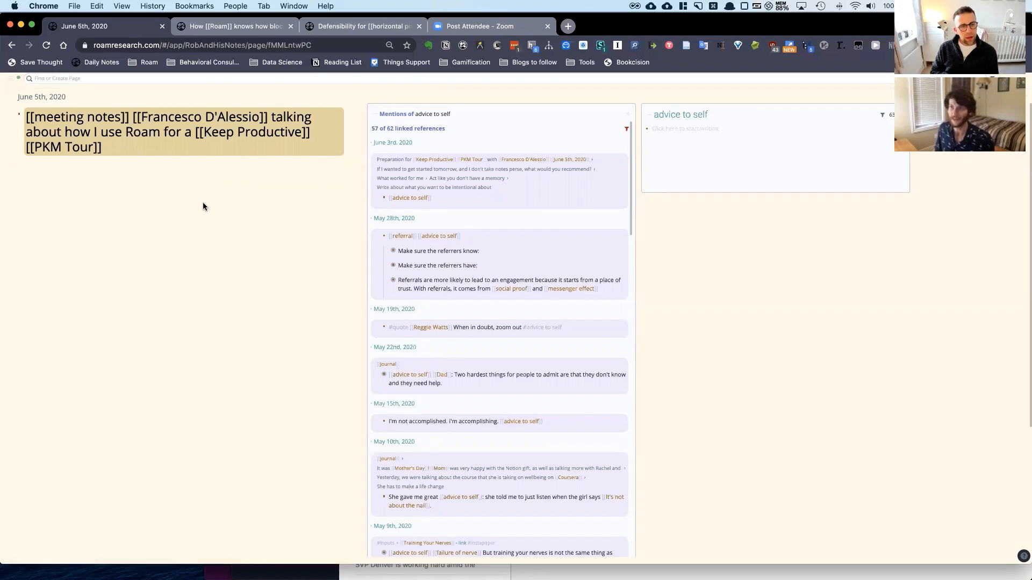
{"action": "left_click", "coordinate": [202, 202]}
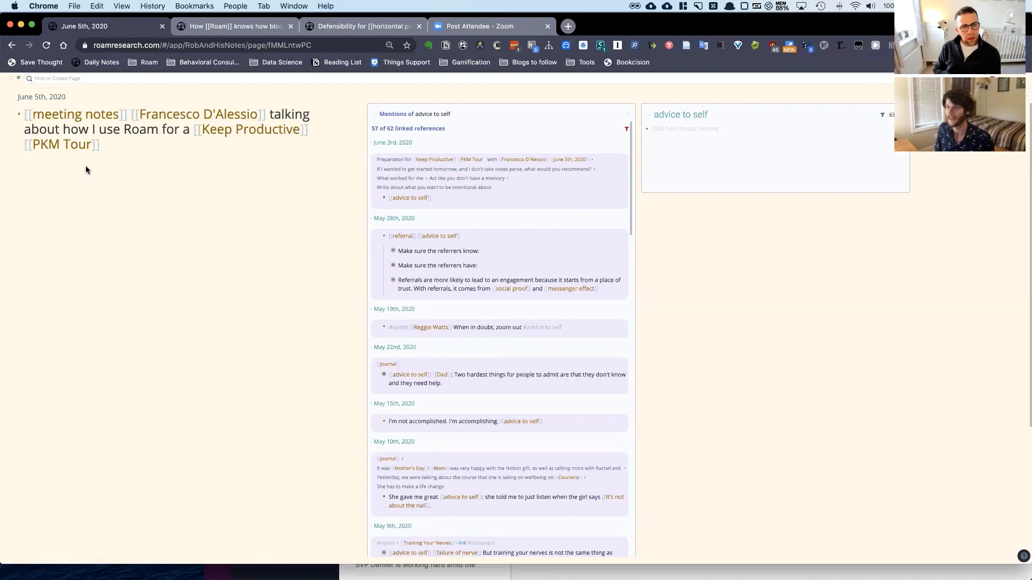
{"action": "left_click", "coordinate": [152, 118], "text": "shift"}
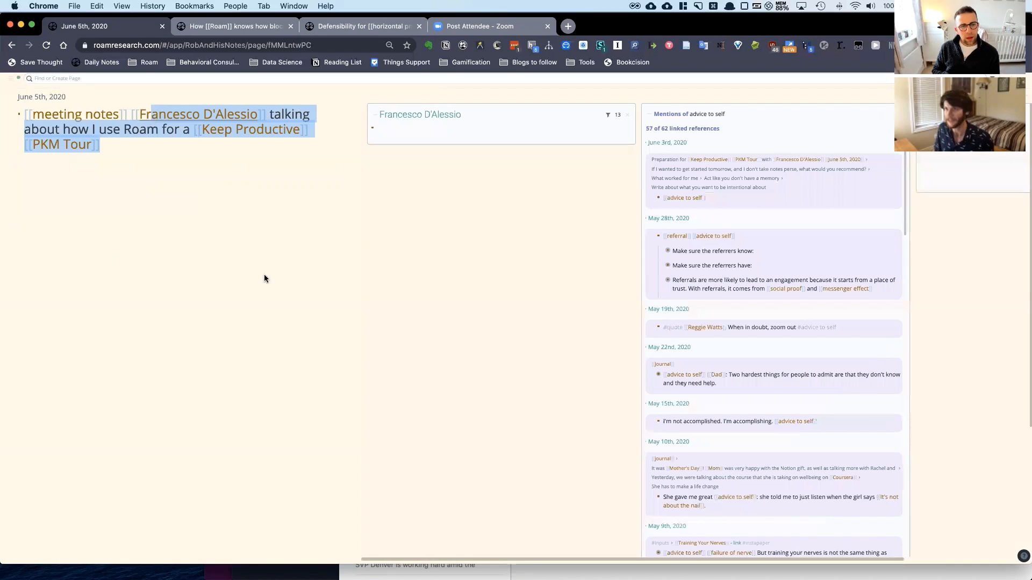
{"action": "left_click", "coordinate": [618, 114]}
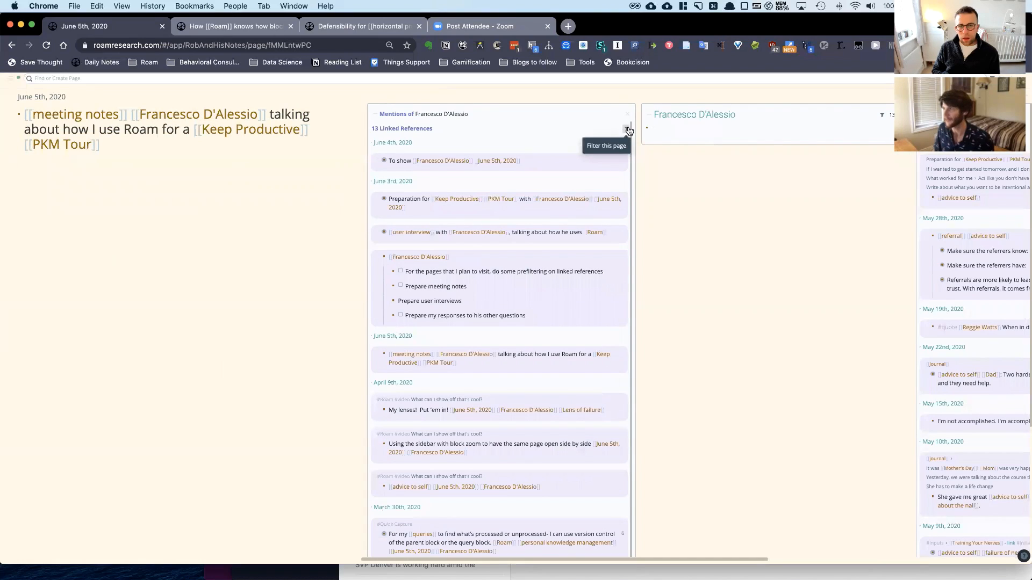
Step: Filter the person's linked references by TODO and mark the task about prefiltering linked references as done
{"action": "left_click", "coordinate": [626, 129]}
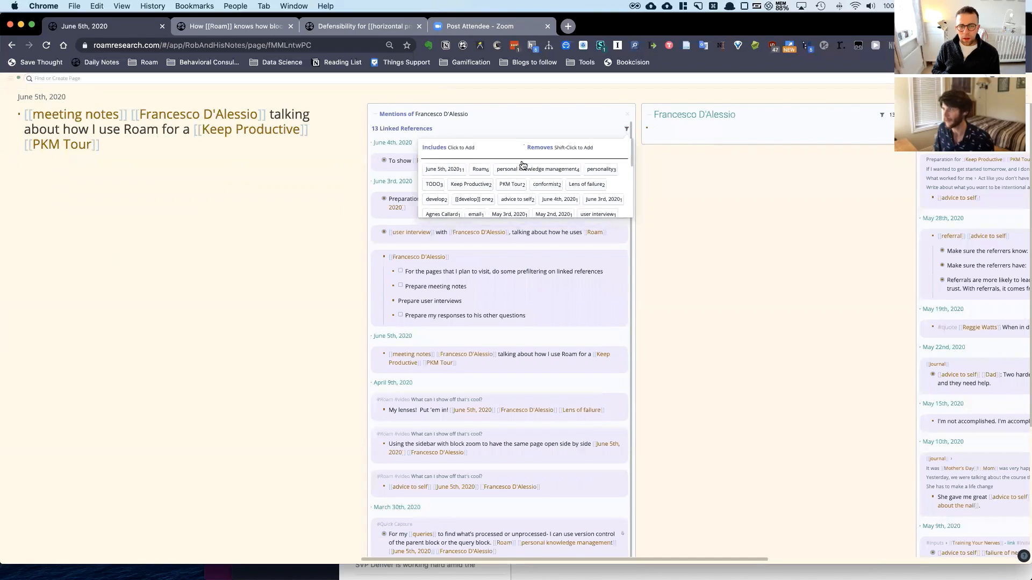
{"action": "left_click", "coordinate": [433, 184]}
{"action": "left_click", "coordinate": [546, 386]}
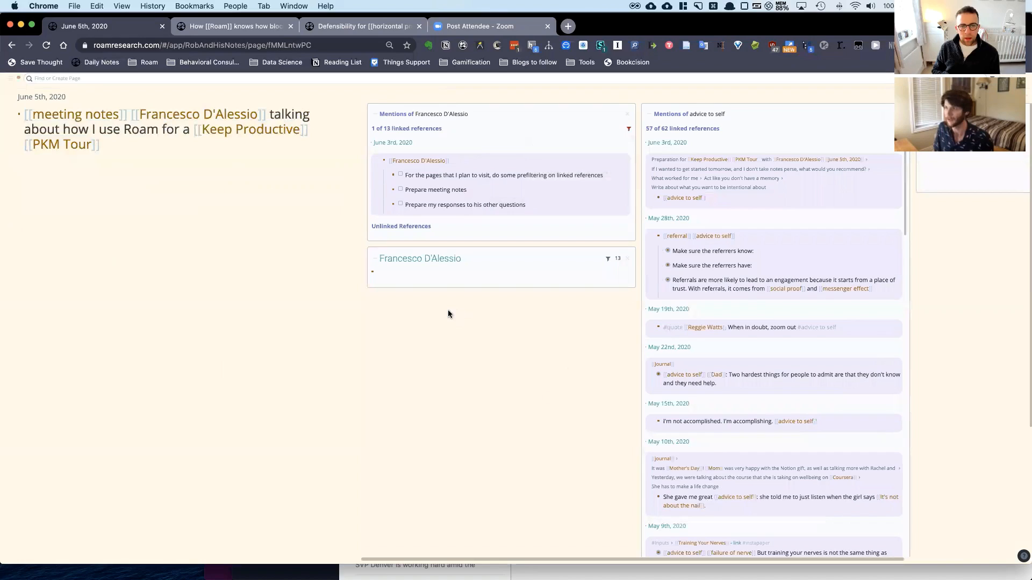
{"action": "left_click", "coordinate": [471, 175]}
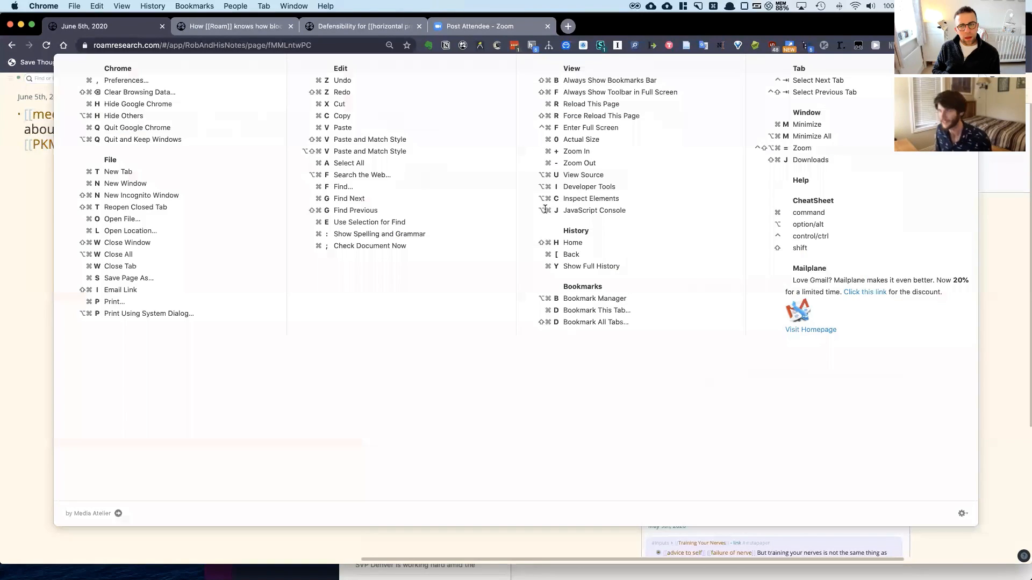
{"action": "key", "text": "super+Return"}
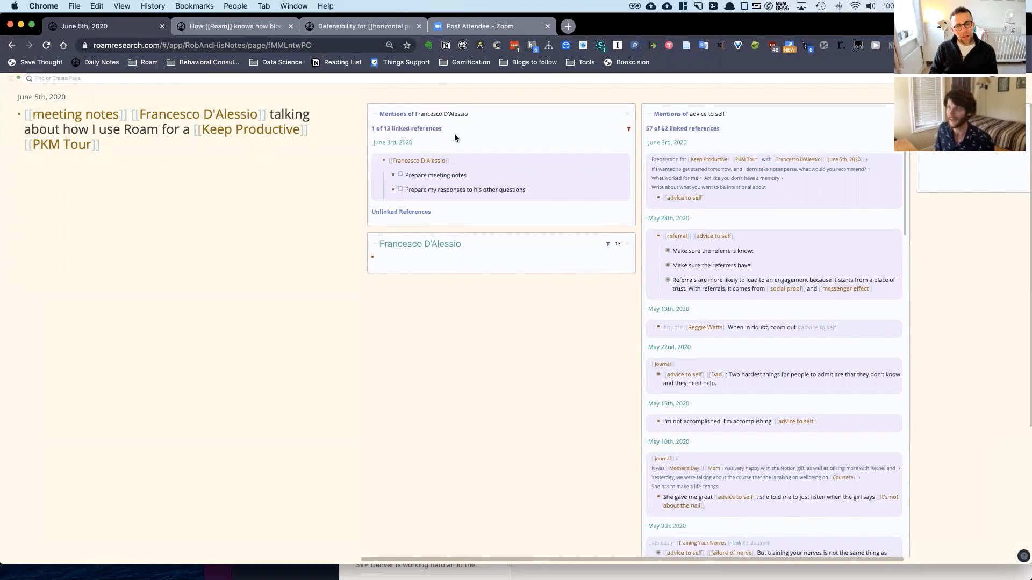
Step: Return to the June 5th, 2020 page and indent the empty last block under the meeting notes block
{"action": "left_click", "coordinate": [131, 139]}
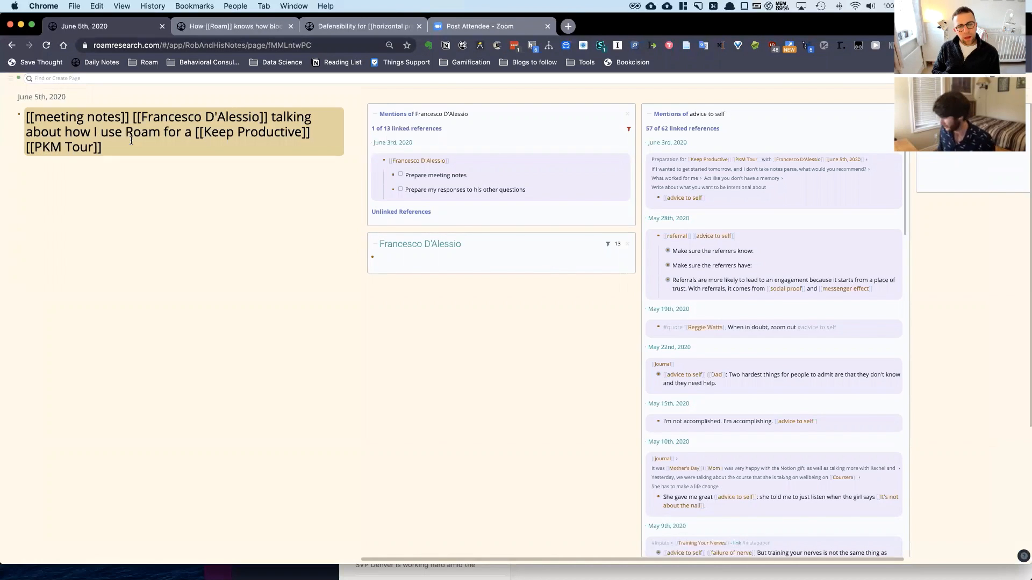
{"action": "key", "text": "super+comma"}
{"action": "left_click", "coordinate": [107, 223]}
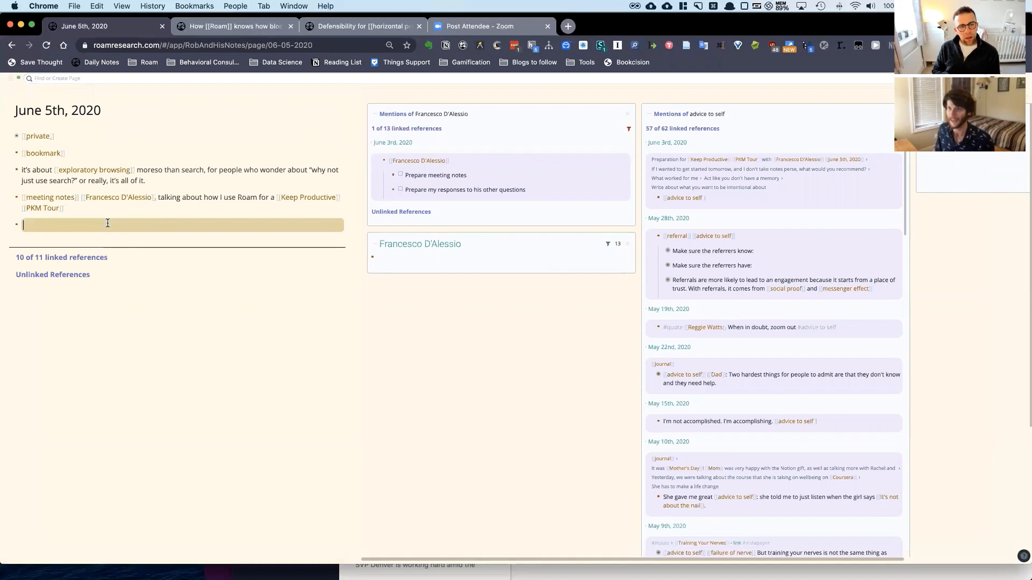
{"action": "key", "text": "Tab"}
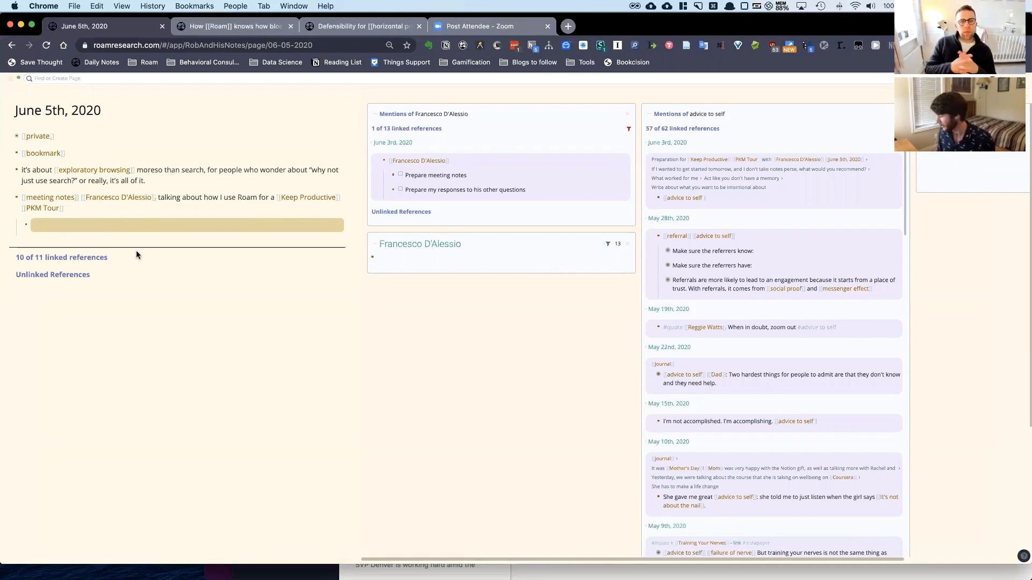
Step: Enter a {{query: {and: }}} in the nested block that combines the meeting partner's page with [[TODO]]
{"action": "type", "text": "{{"}
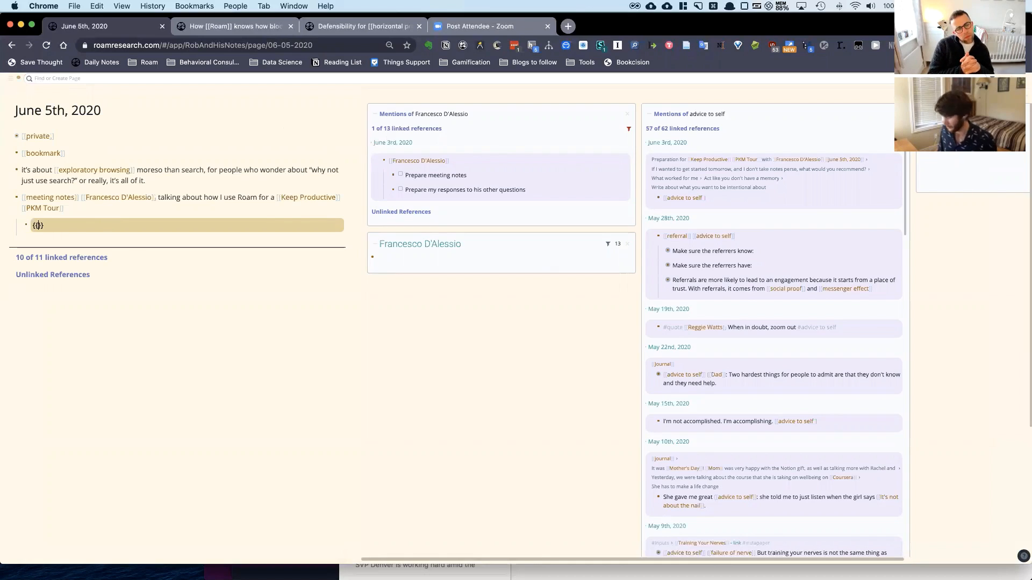
{"action": "type", "text": "query: "}
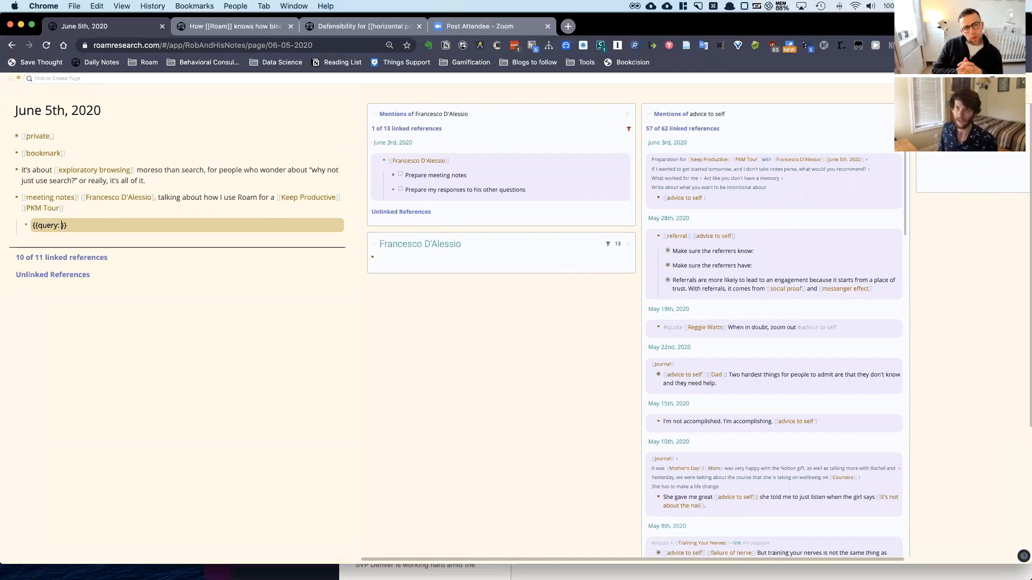
{"action": "type", "text": "{{"}
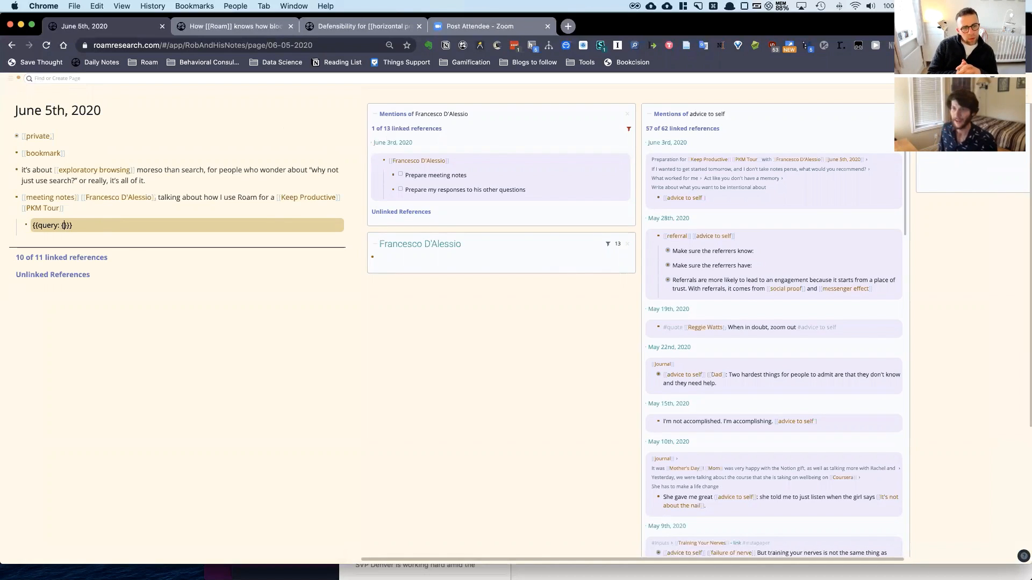
{"action": "type", "text": "and: "}
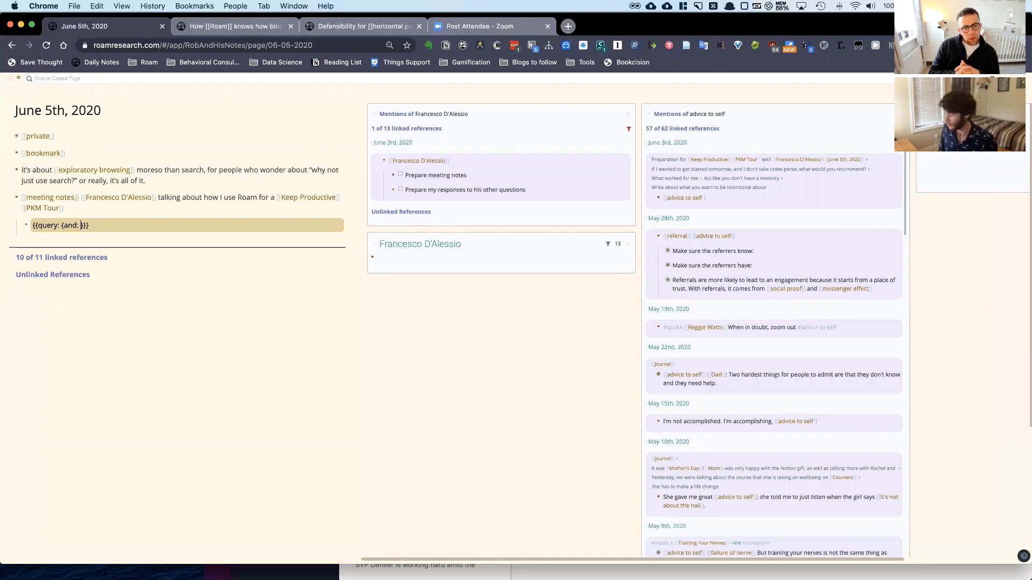
{"action": "type", "text": "[[france"}
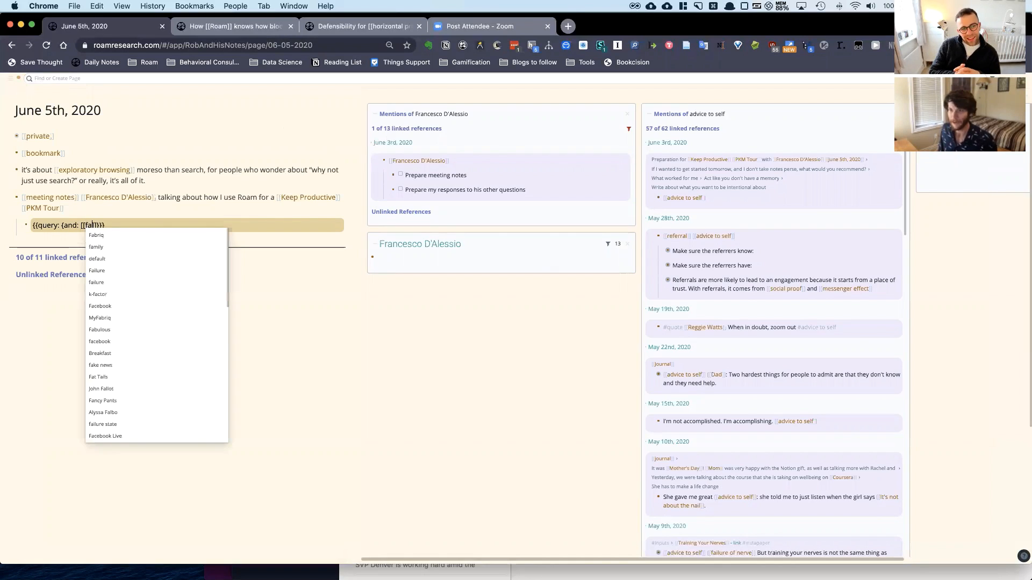
{"action": "key", "text": "Down"}
{"action": "key", "text": "Down"}
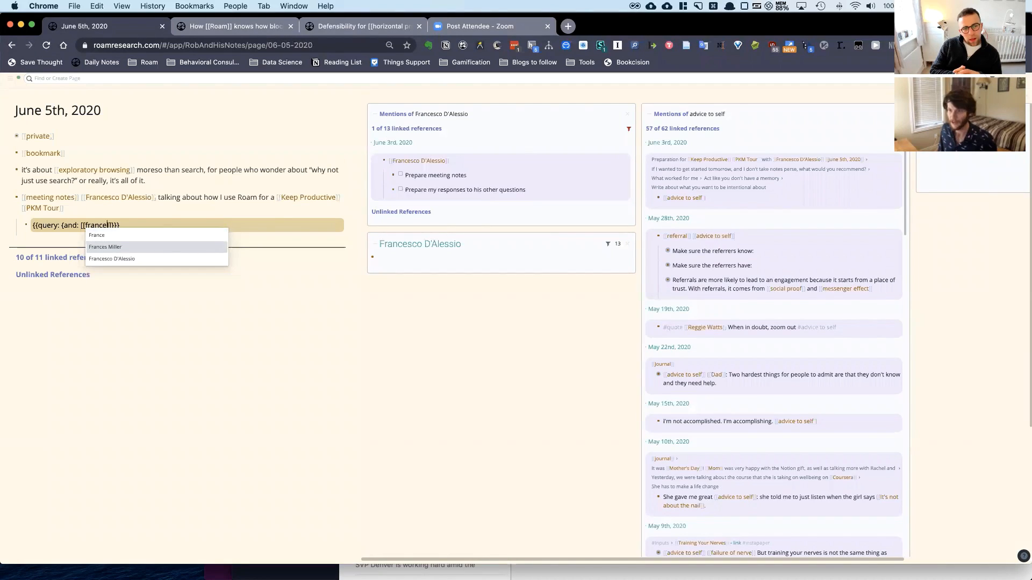
{"action": "key", "text": "Down"}
{"action": "key", "text": "Return"}
{"action": "type", "text": "[[todo"}
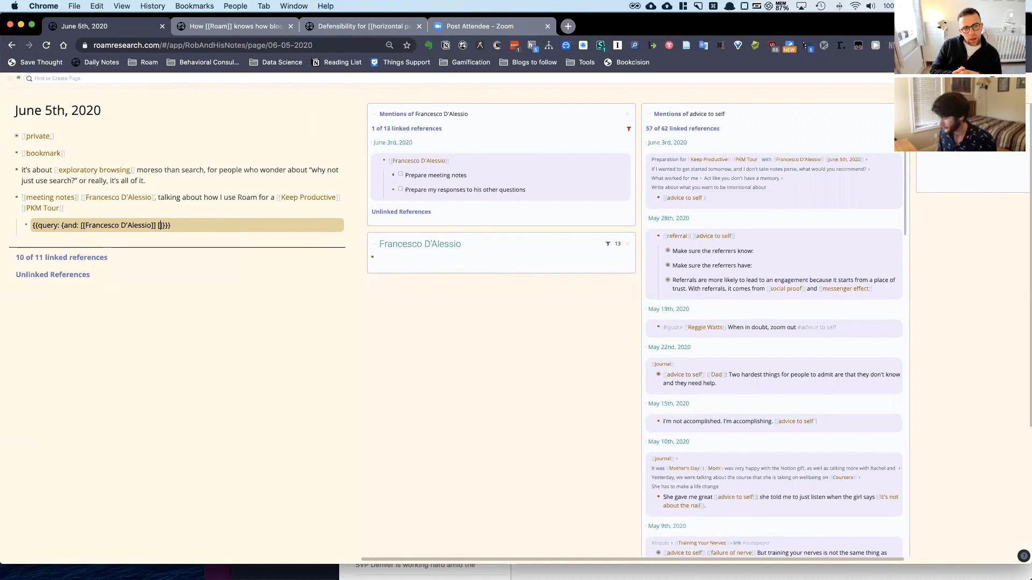
{"action": "key", "text": "Return"}
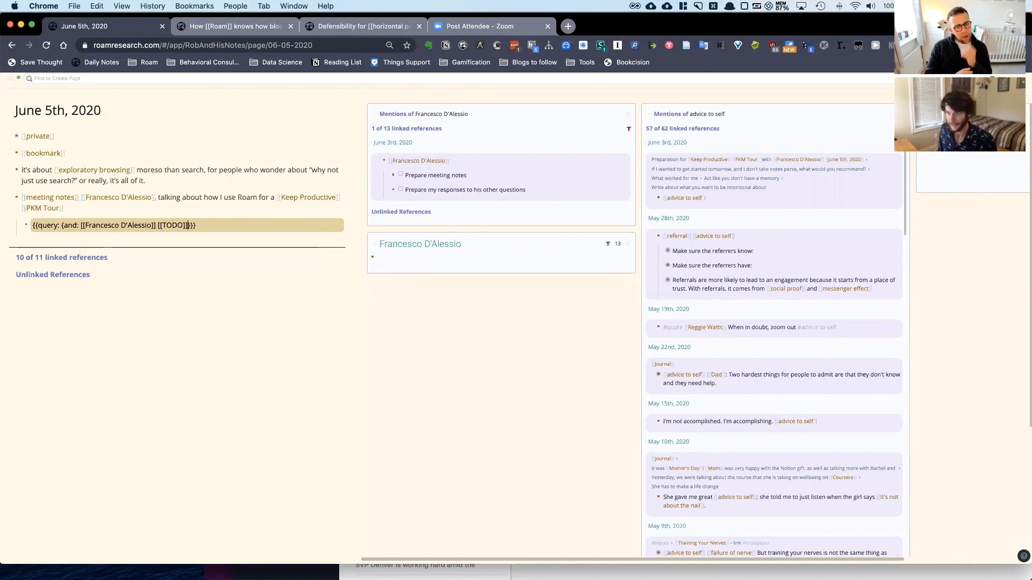
Step: Add a {not: [[query]]} clause to the nested query, display its results, and reopen the query block for editing
{"action": "type", "text": "{not"}
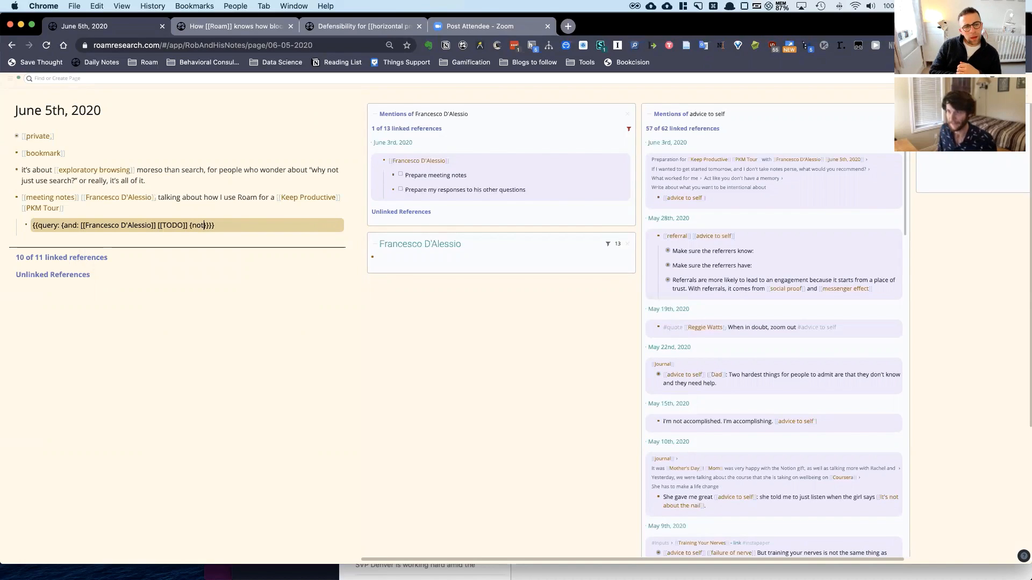
{"action": "type", "text": ": "}
{"action": "type", "text": "[[query"}
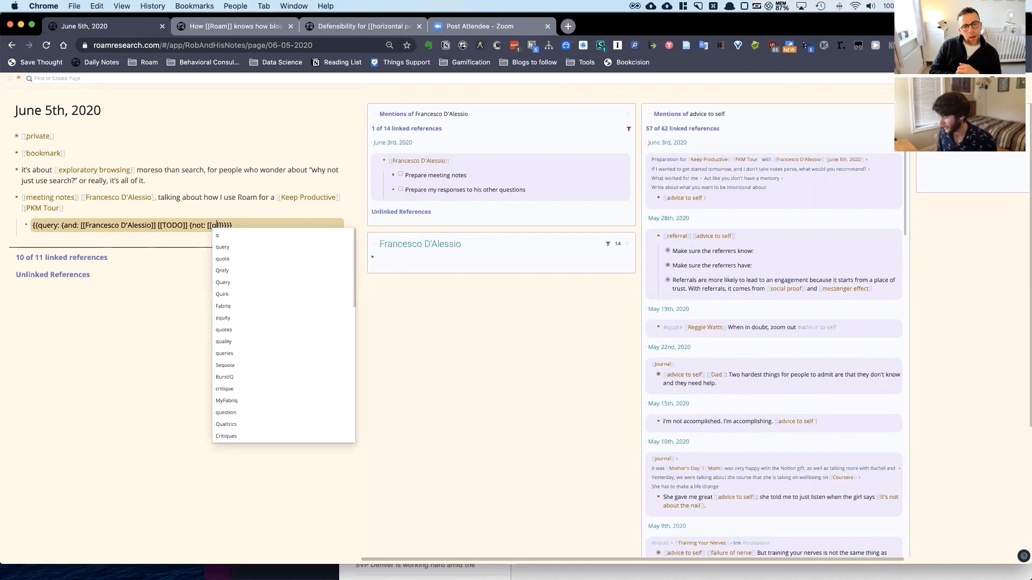
{"action": "key", "text": "Escape"}
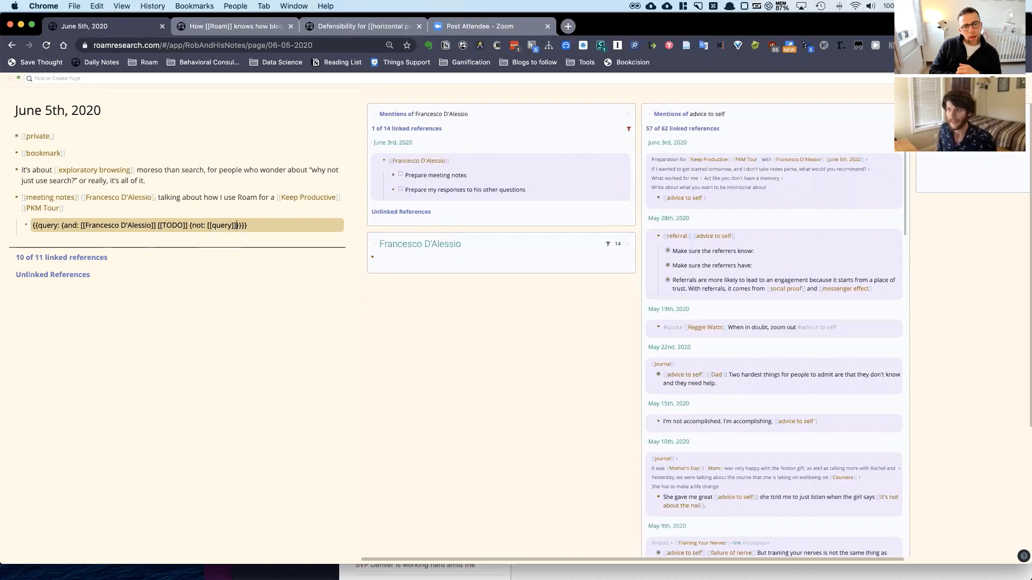
{"action": "key", "text": "Up"}
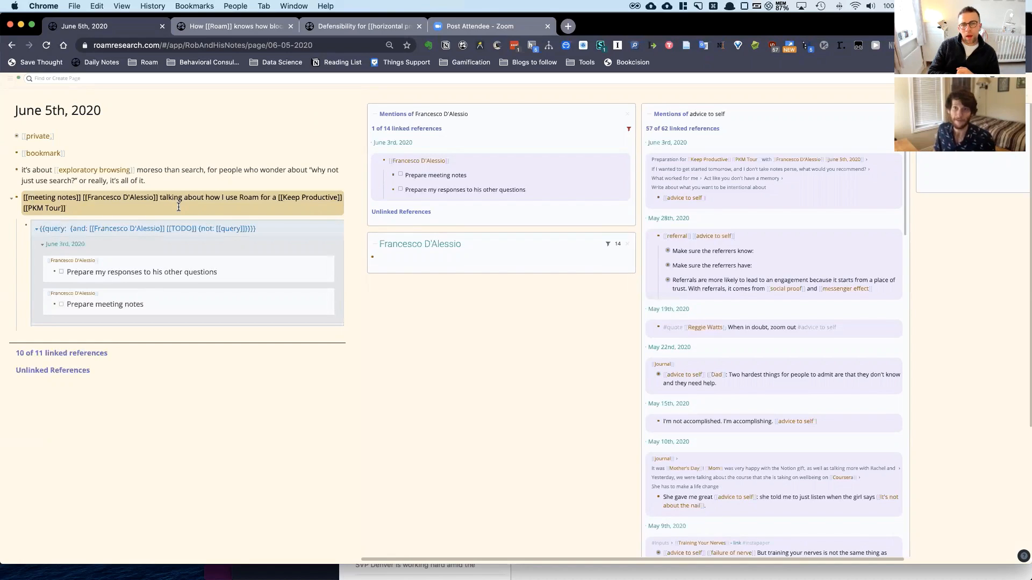
{"action": "key", "text": "Down"}
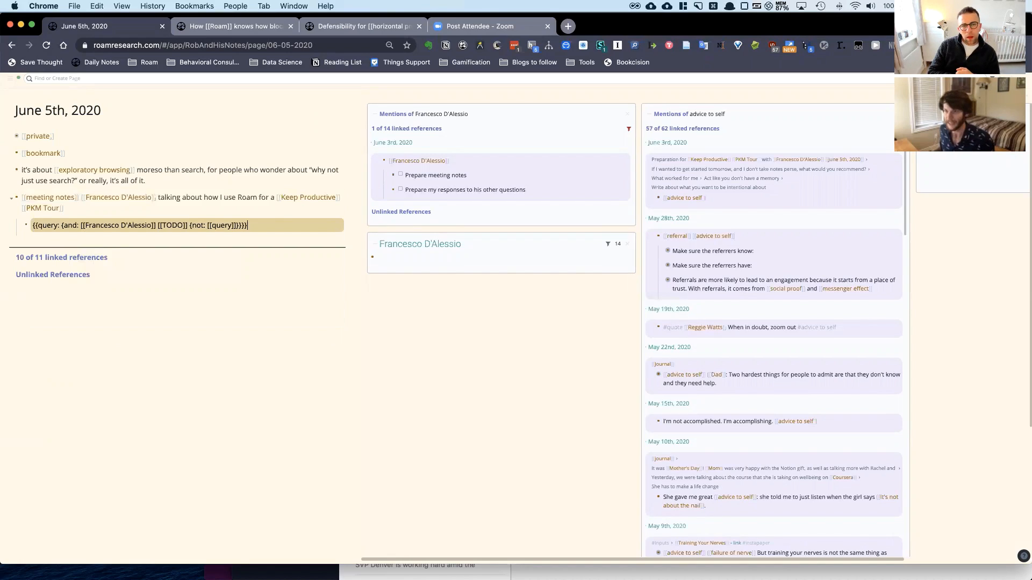
Step: Add an empty block below the nested query, enter [[open question]] in it, and clear that text again
{"action": "key", "text": "Return"}
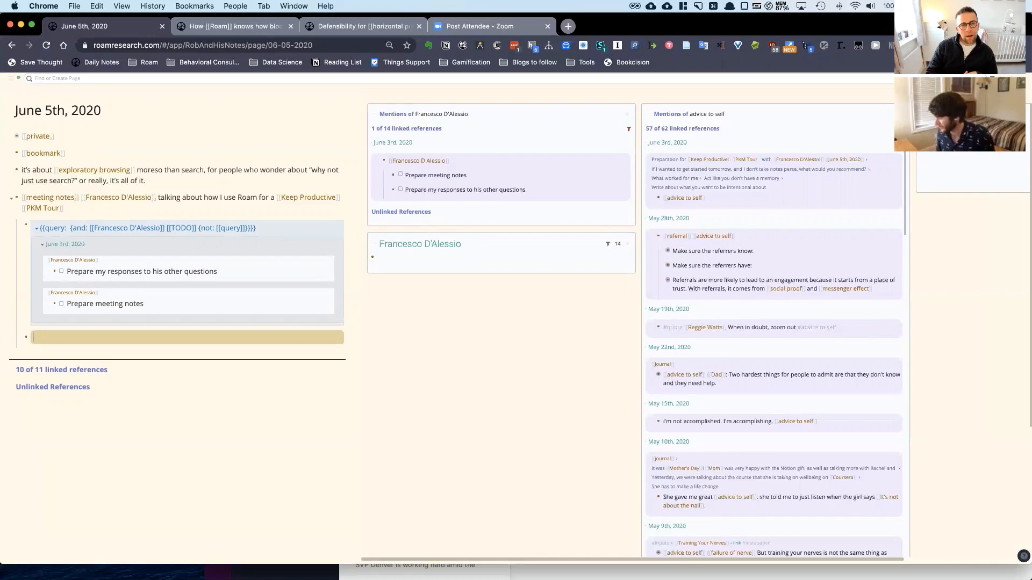
{"action": "type", "text": "[[o"}
{"action": "type", "text": "pen question"}
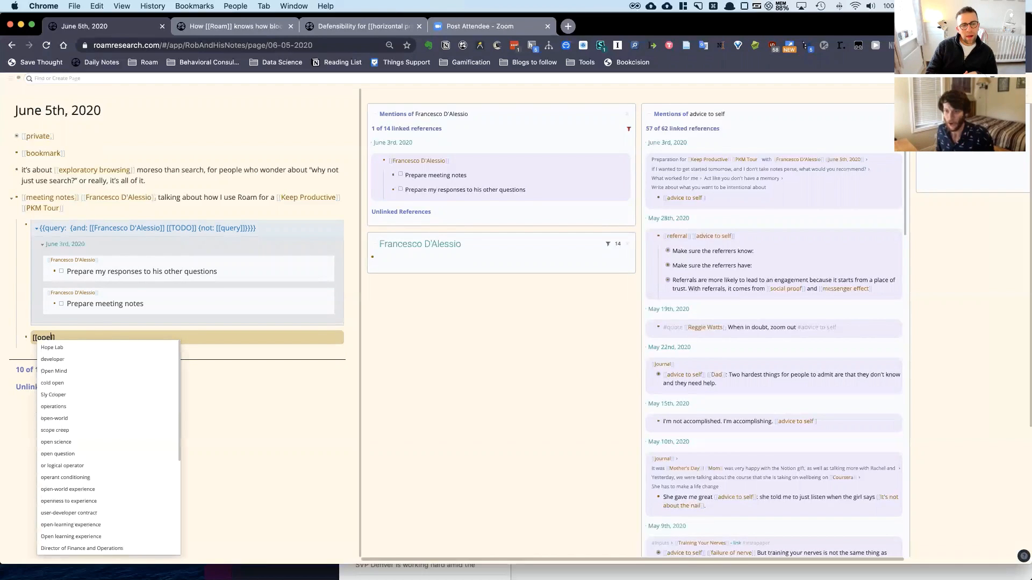
{"action": "key", "text": "Return"}
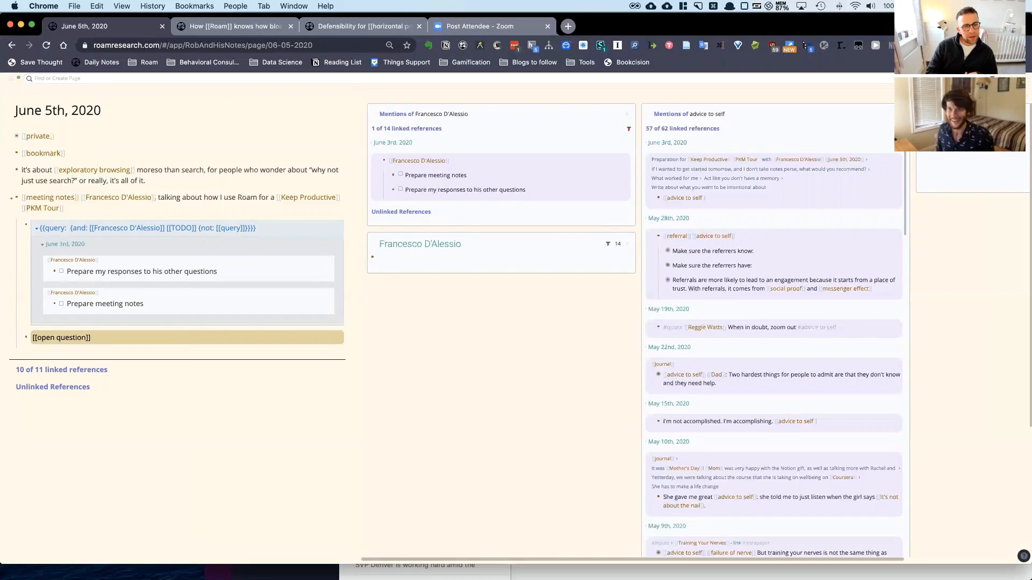
{"action": "key", "text": "super+a"}
{"action": "key", "text": "BackSpace"}
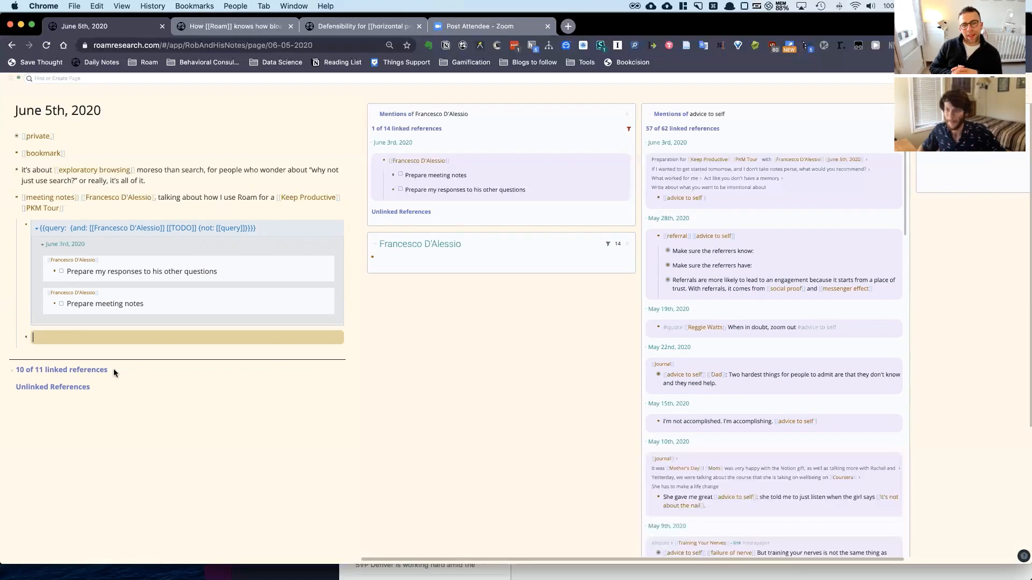
Step: Check the page's unlinked references, collapse them again, and expand the linked references of June 5th, 2020
{"action": "left_click", "coordinate": [15, 389]}
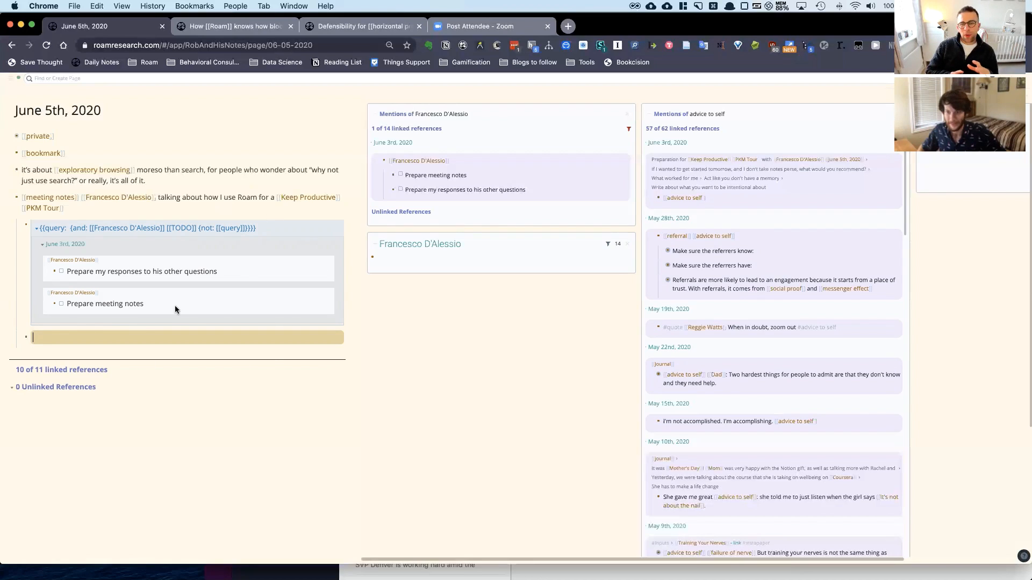
{"action": "left_click", "coordinate": [11, 388]}
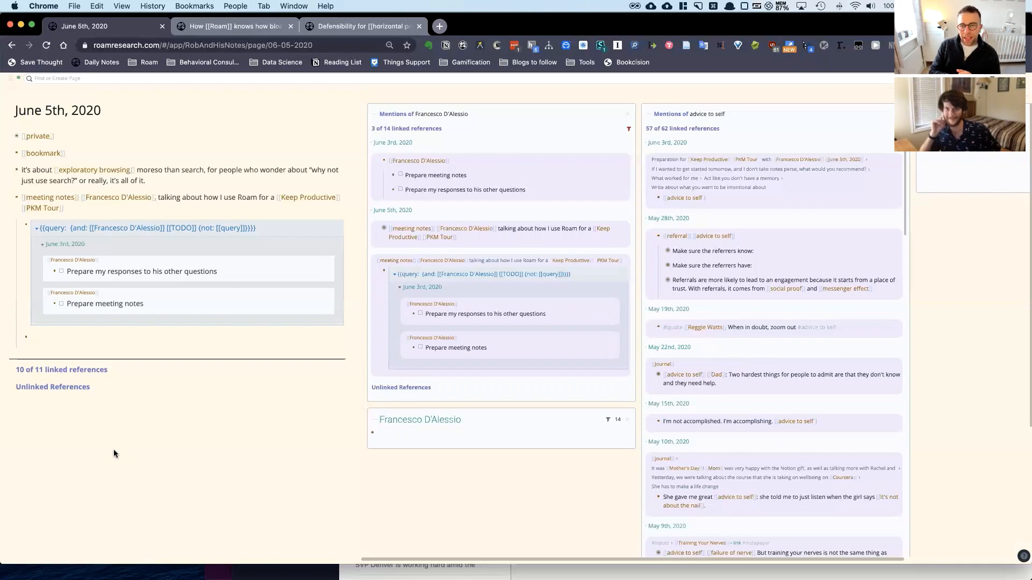
{"action": "left_click", "coordinate": [10, 373]}
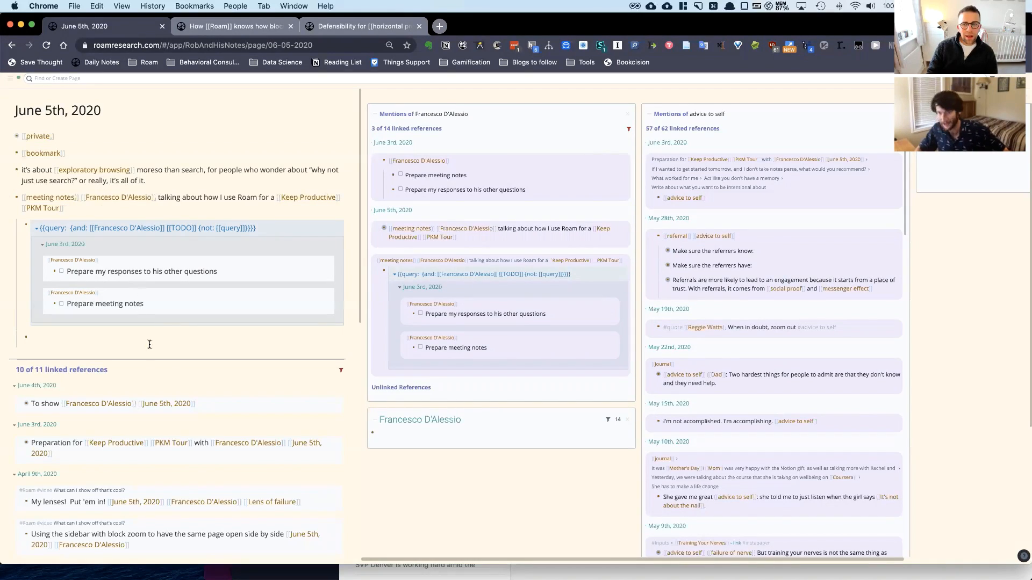
Step: Review the linked references of June 5th, 2020, including the older notes grouped by date, and briefly check their filter
{"action": "scroll", "coordinate": [167, 366], "scroll_direction": "down", "scroll_amount": 2}
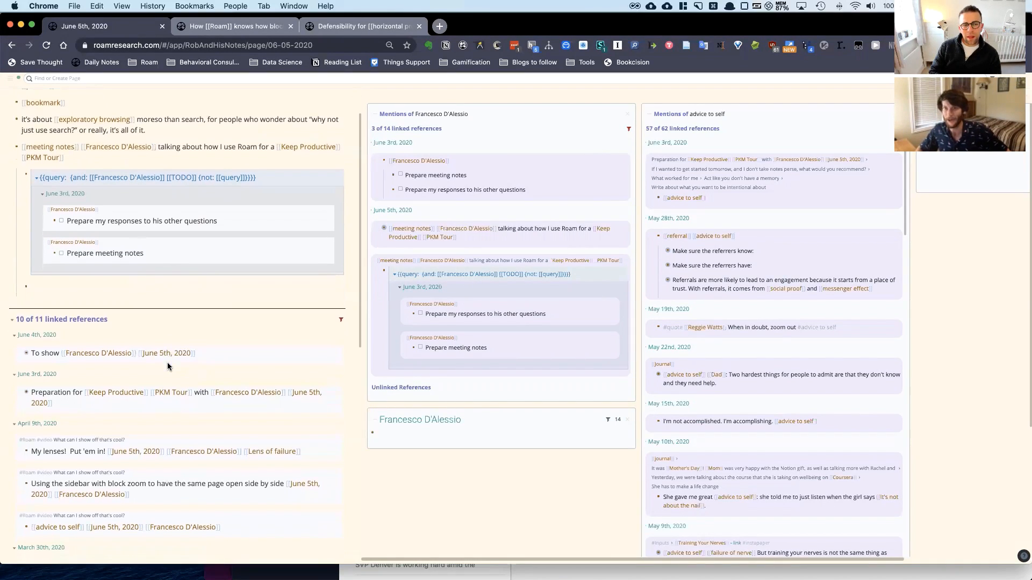
{"action": "scroll", "coordinate": [168, 366], "scroll_direction": "up", "scroll_amount": 2}
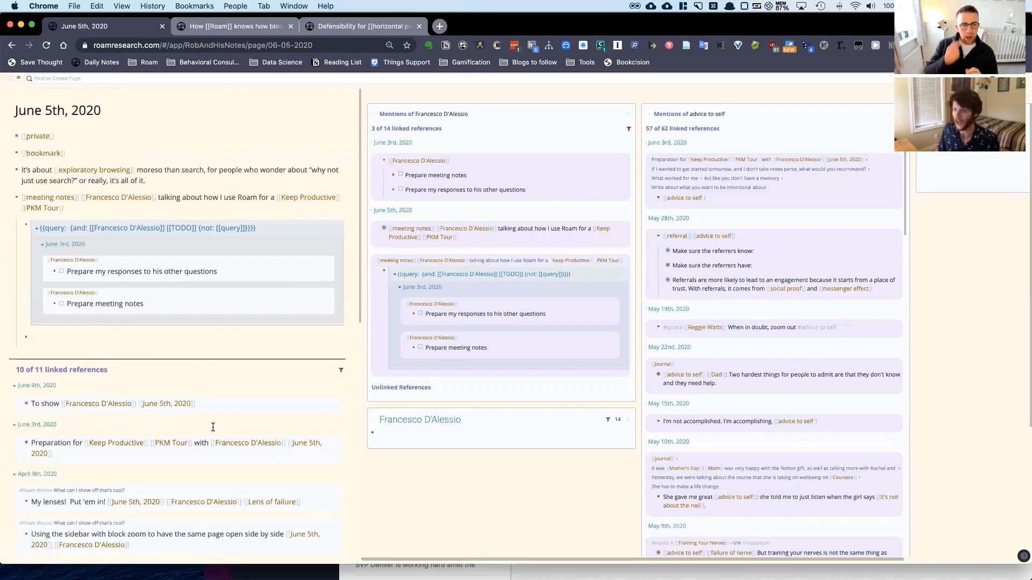
{"action": "scroll", "coordinate": [295, 440], "scroll_direction": "down", "scroll_amount": 2}
{"action": "scroll", "coordinate": [293, 442], "scroll_direction": "up", "scroll_amount": 2}
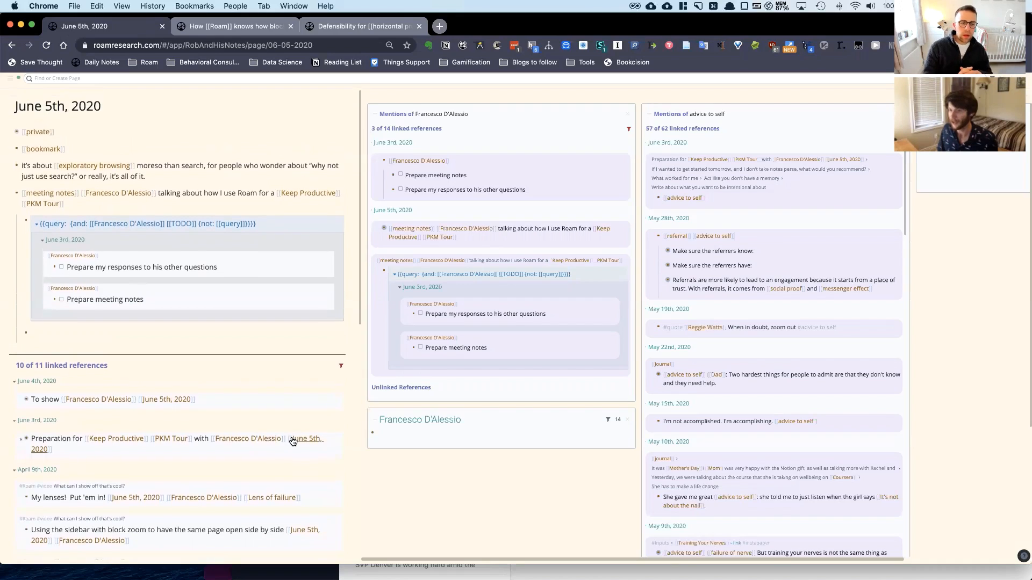
{"action": "scroll", "coordinate": [293, 441], "scroll_direction": "down", "scroll_amount": 5}
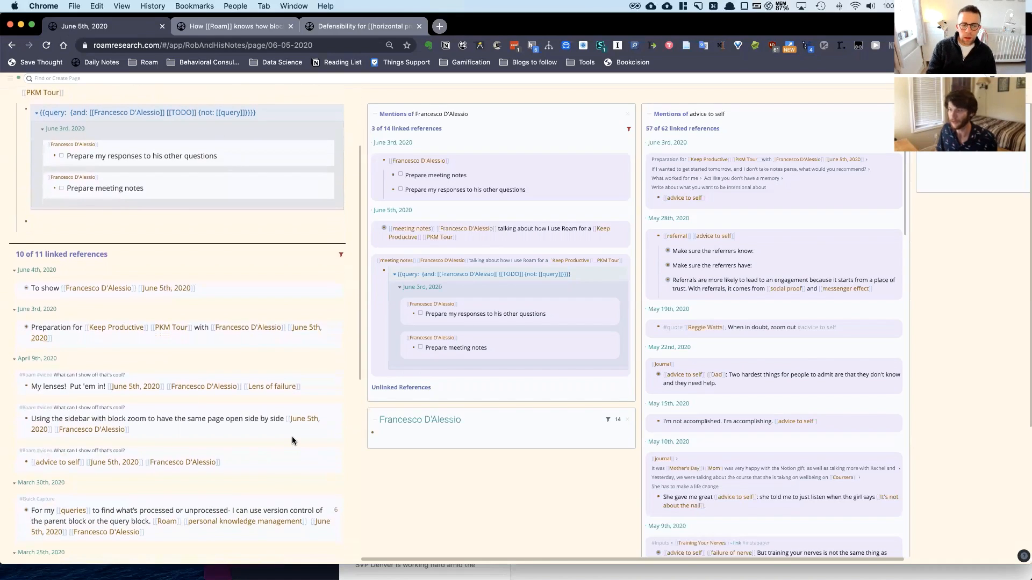
{"action": "scroll", "coordinate": [293, 440], "scroll_direction": "down", "scroll_amount": 3}
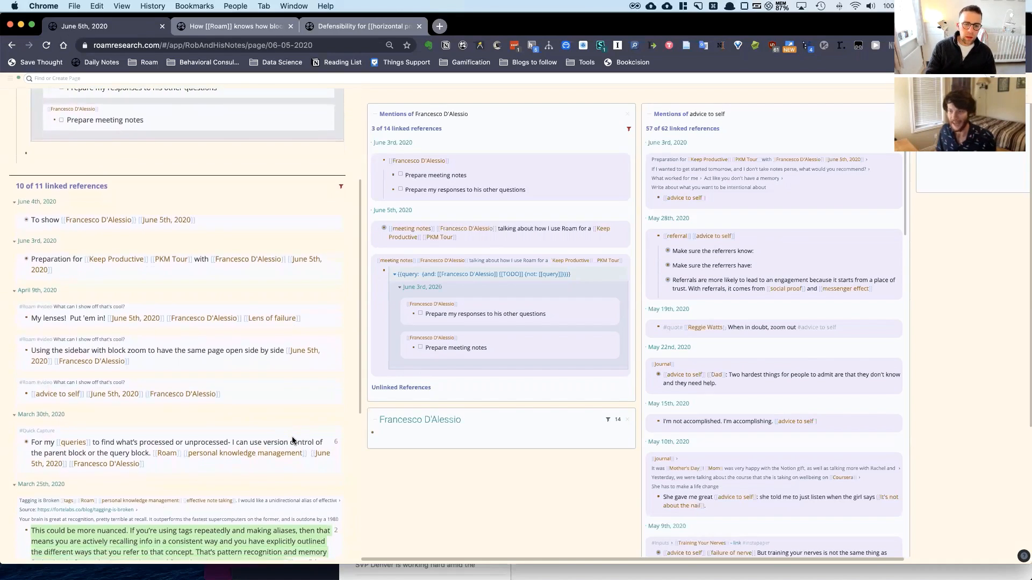
{"action": "scroll", "coordinate": [292, 440], "scroll_direction": "down", "scroll_amount": 1}
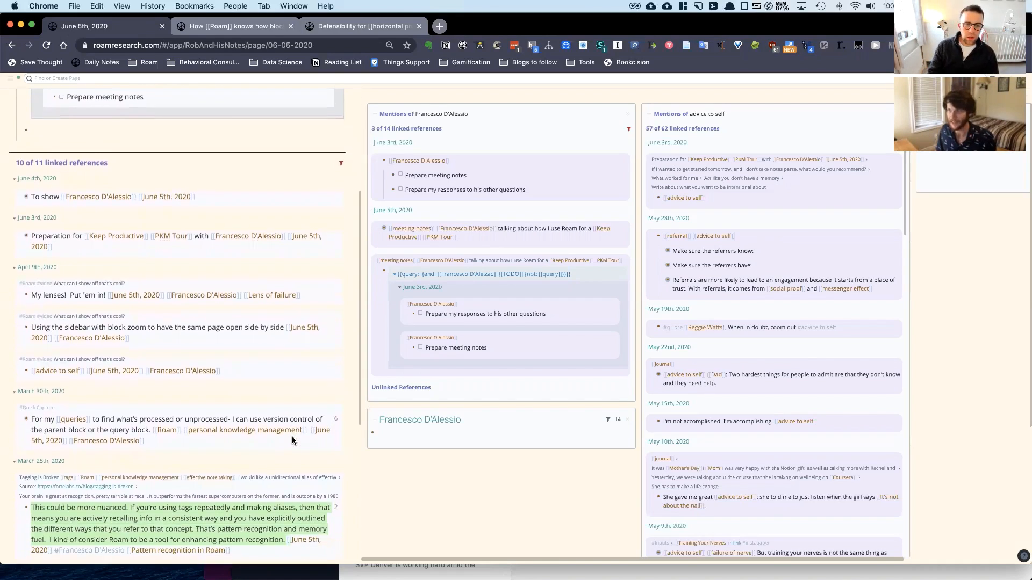
{"action": "left_click", "coordinate": [341, 161]}
{"action": "left_click", "coordinate": [342, 161]}
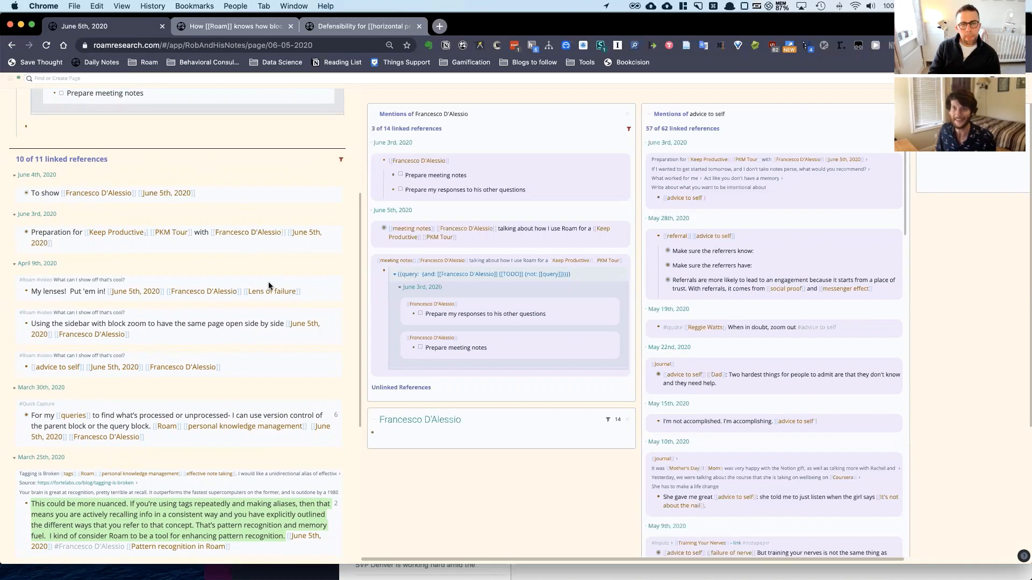
{"action": "scroll", "coordinate": [268, 282], "scroll_direction": "down", "scroll_amount": 5}
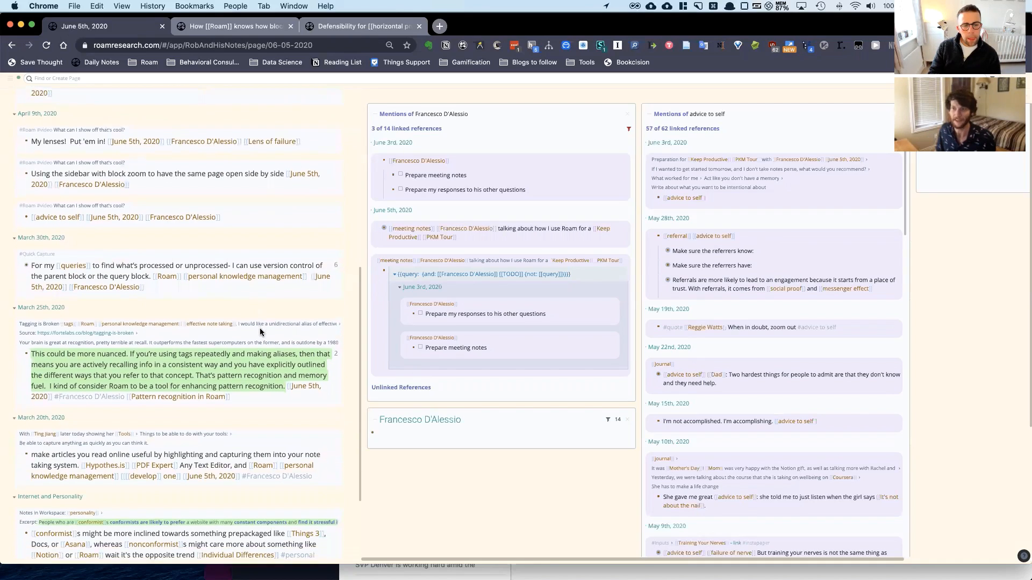
{"action": "scroll", "coordinate": [260, 331], "scroll_direction": "down", "scroll_amount": 2}
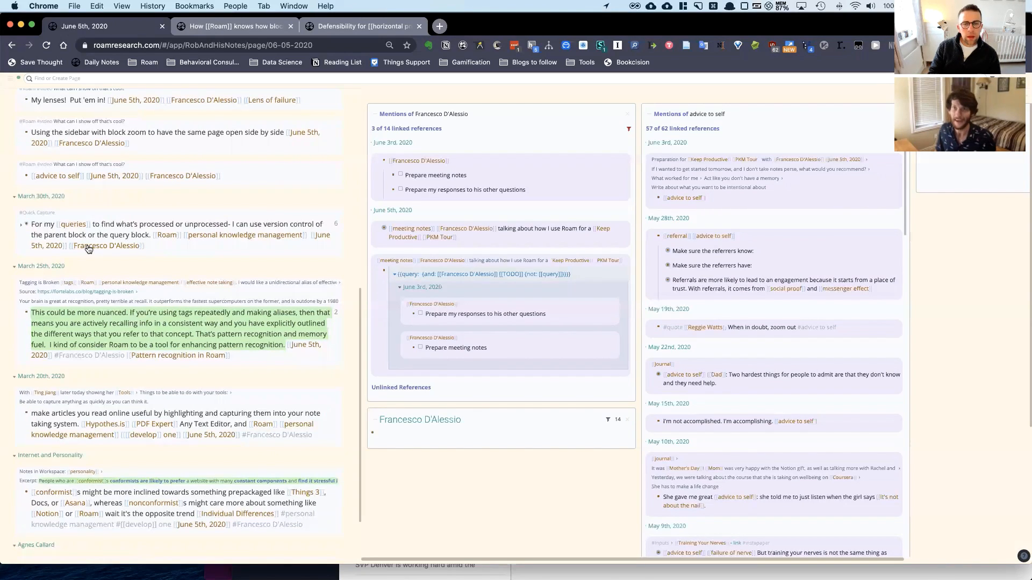
Step: Place a reference to the "My lenses! Put 'em in!" block below the nested query and open its source block in the sidebar
{"action": "scroll", "coordinate": [85, 248], "scroll_direction": "up", "scroll_amount": 10}
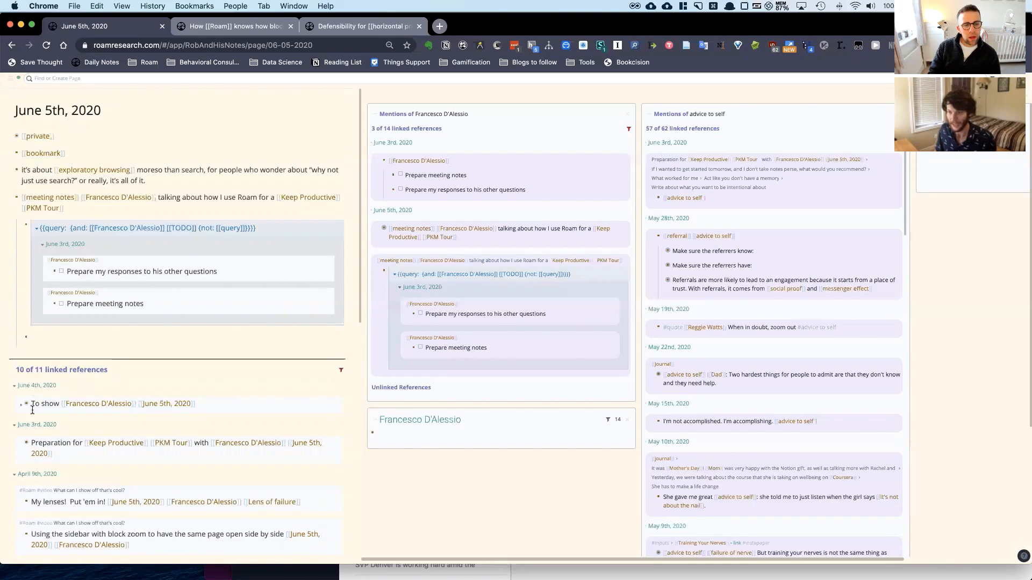
{"action": "scroll", "coordinate": [33, 458], "scroll_direction": "down", "scroll_amount": 3}
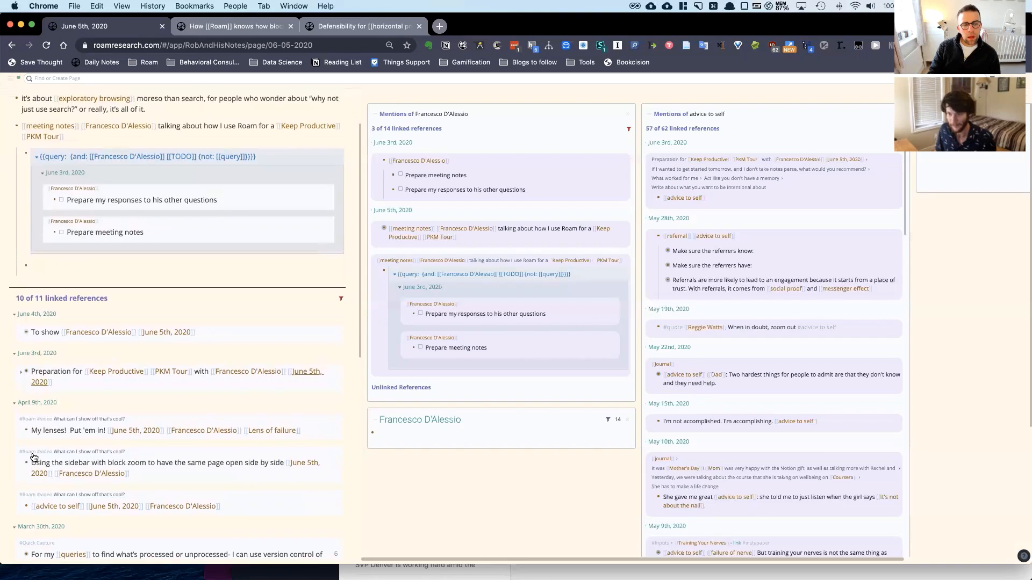
{"action": "scroll", "coordinate": [27, 436], "scroll_direction": "up", "scroll_amount": 3}
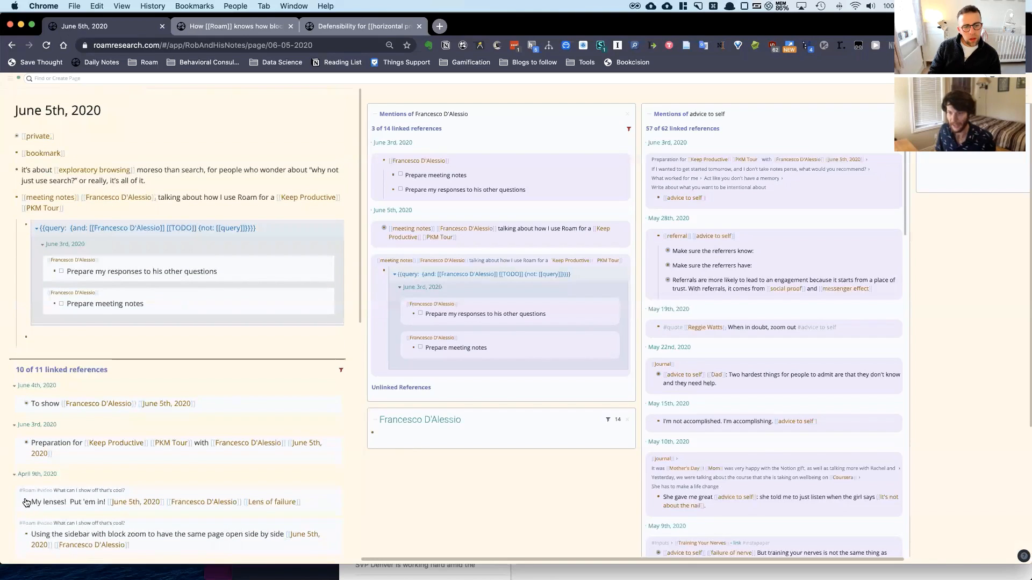
{"action": "left_click_drag", "start_coordinate": [27, 501], "coordinate": [23, 334]}
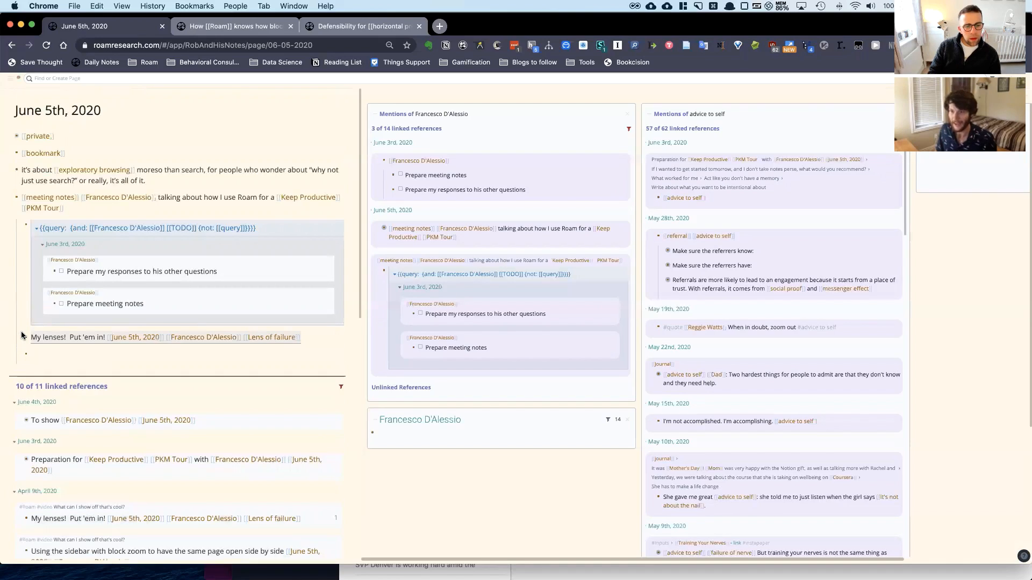
{"action": "left_click", "coordinate": [54, 338], "text": "shift"}
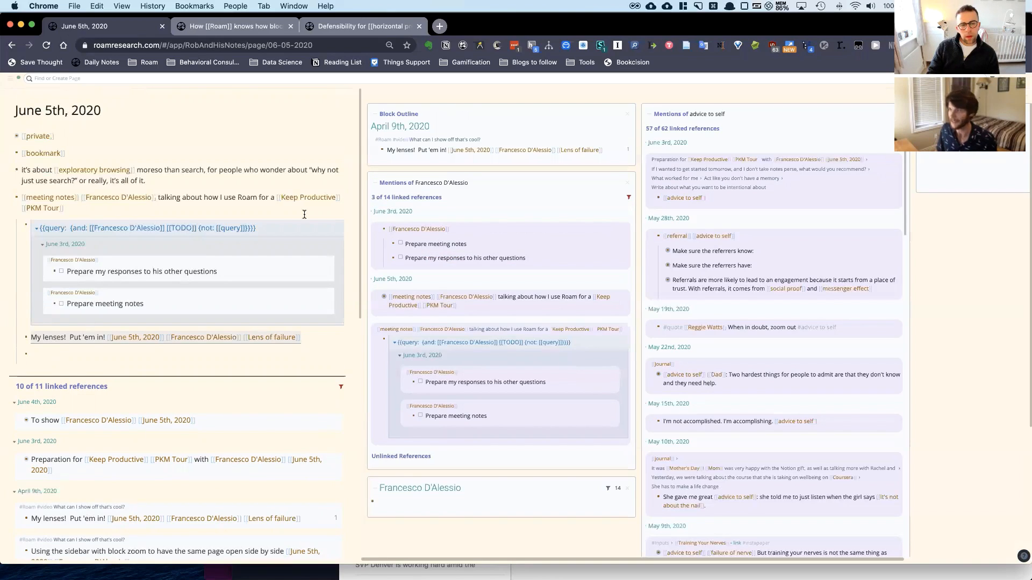
Step: Insert "hello" after "Put 'em" in the source block in the sidebar and remove it again
{"action": "left_click", "coordinate": [416, 148]}
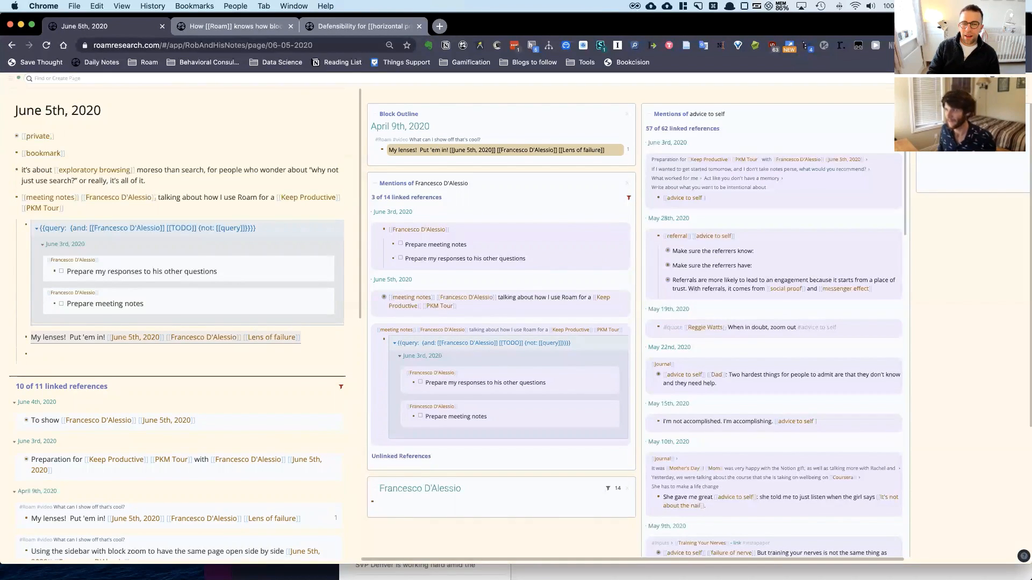
{"action": "type", "text": "hello"}
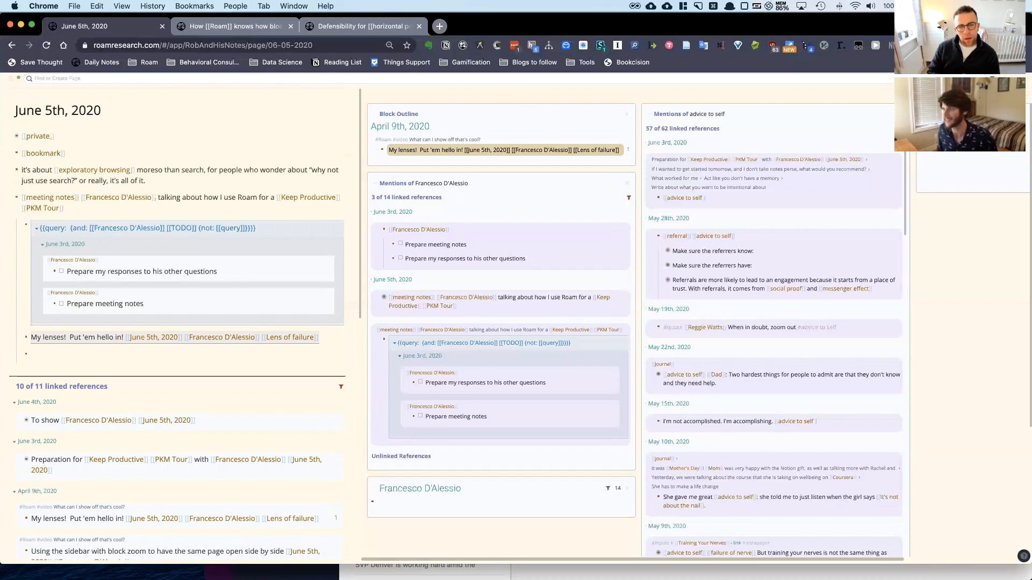
{"action": "key", "text": "BackSpace"}
{"action": "key", "text": "BackSpace"}
{"action": "key", "text": "BackSpace"}
{"action": "key", "text": "BackSpace"}
{"action": "key", "text": "BackSpace"}
{"action": "key", "text": "BackSpace"}
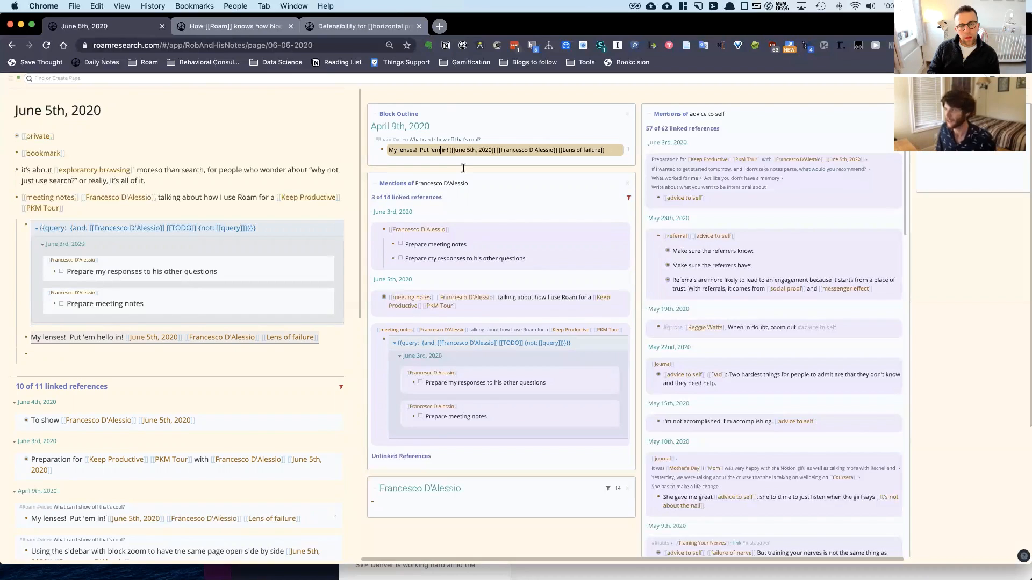
{"action": "key", "text": "Escape"}
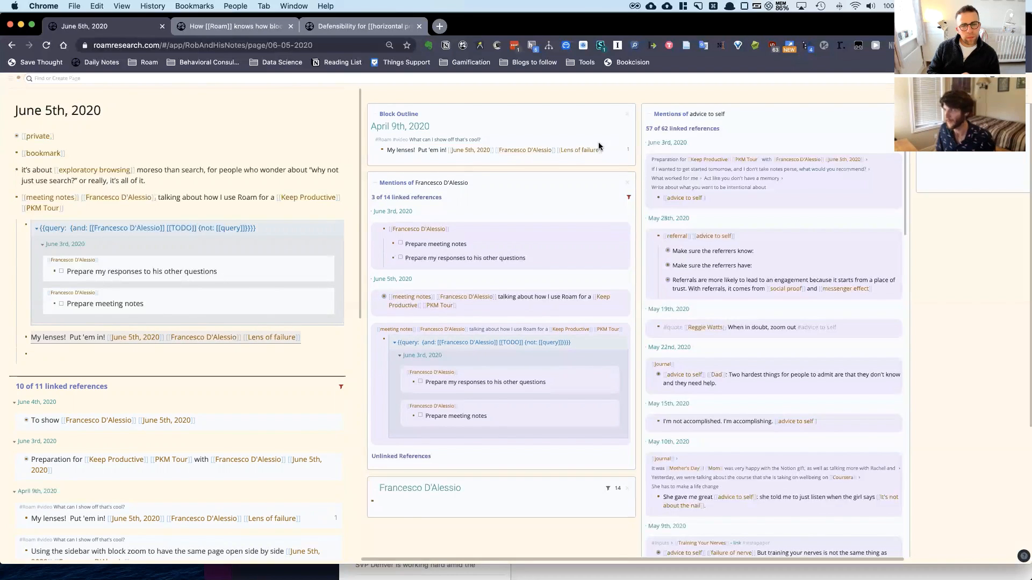
Step: Open the Lens of failure page in the sidebar and clear the accidental text selection
{"action": "left_click", "coordinate": [582, 155], "text": "shift"}
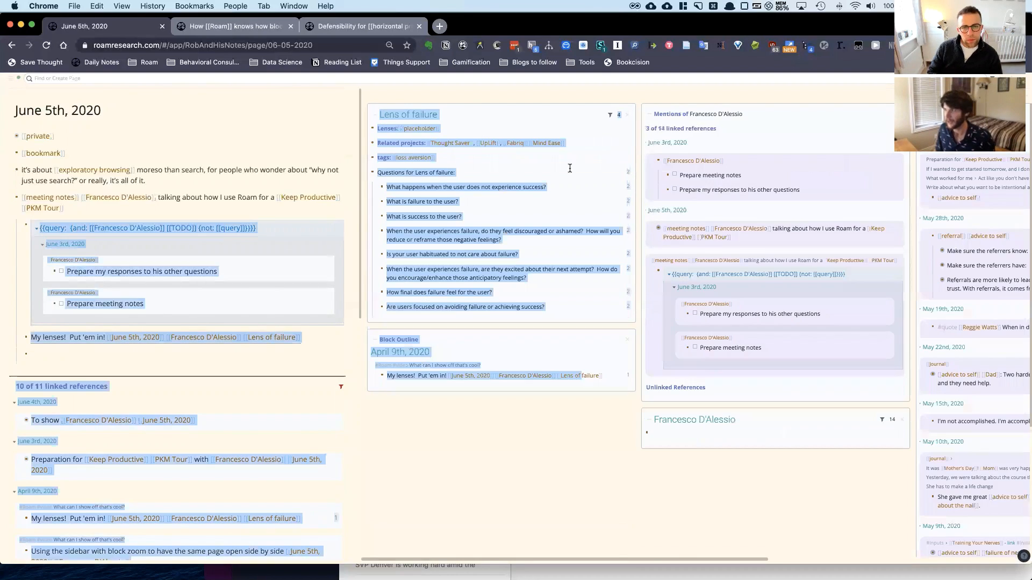
{"action": "left_click", "coordinate": [333, 353]}
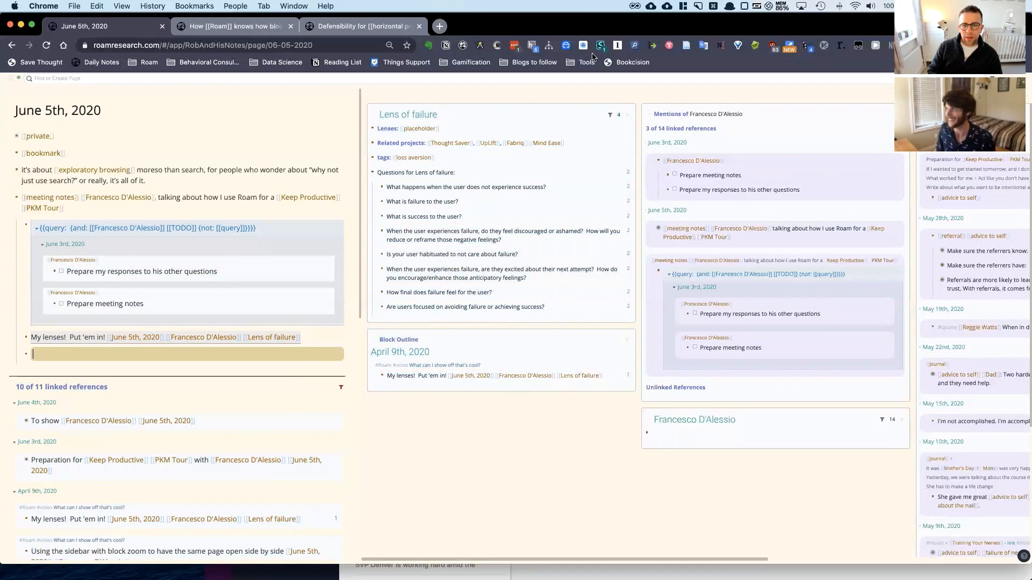
Step: Turn the Solarized Light Playground style off to show the page without it, and turn it back on
{"action": "left_click", "coordinate": [480, 47]}
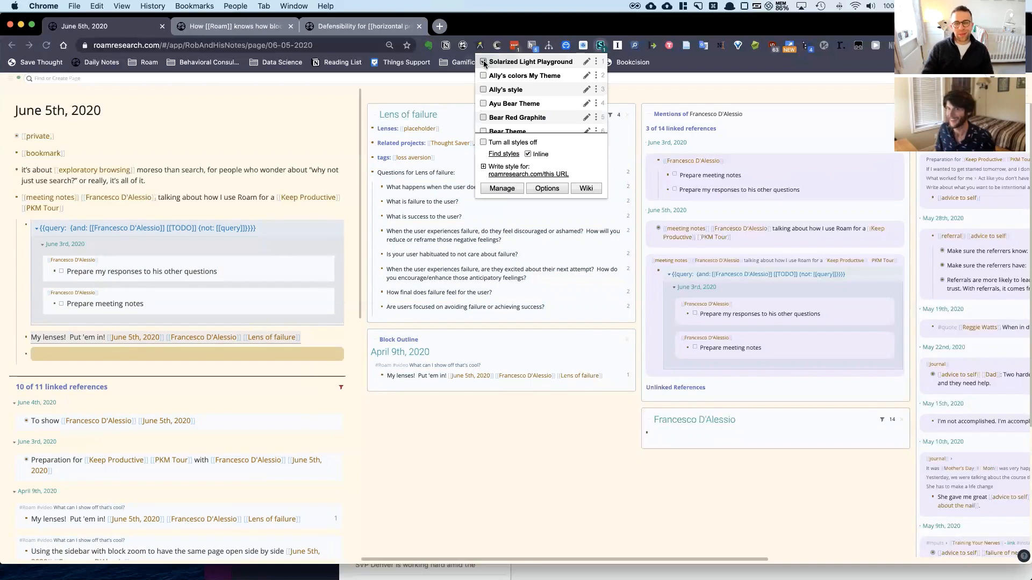
{"action": "left_click", "coordinate": [483, 62]}
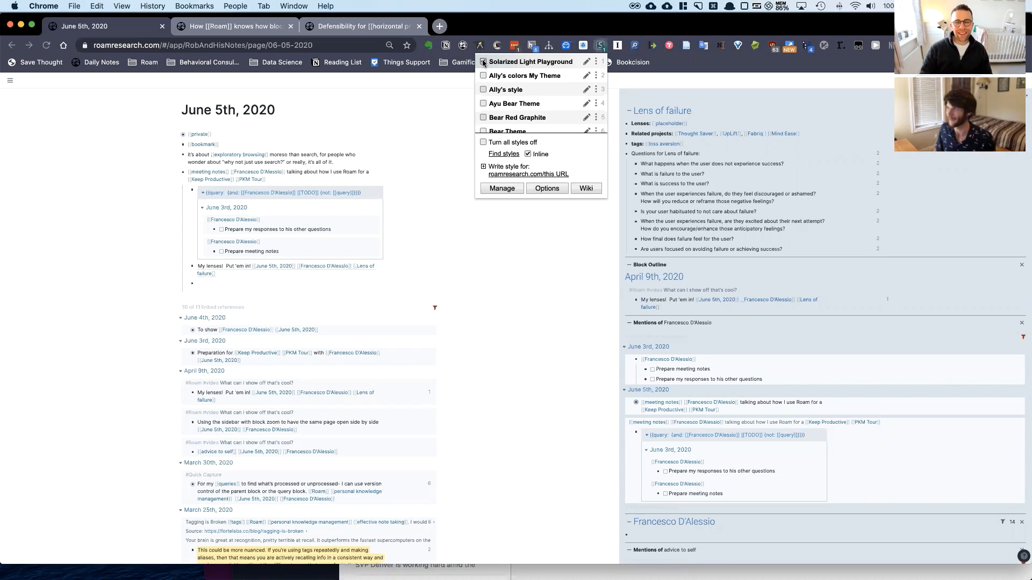
{"action": "left_click", "coordinate": [483, 62]}
{"action": "left_click", "coordinate": [417, 495]}
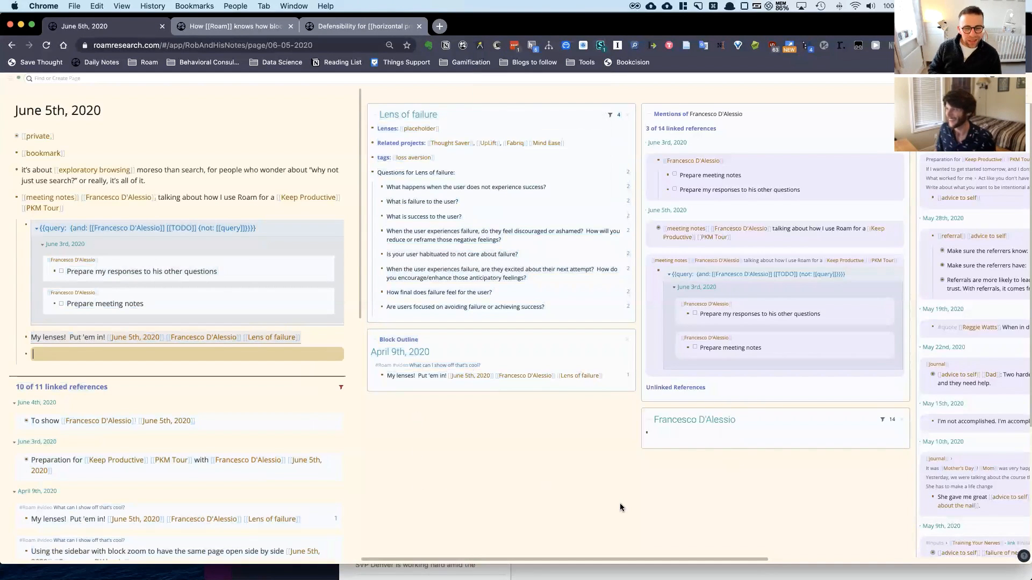
Step: Look across the sidebar's side-by-side columns of open pages and mentions, ending at the Lens of failure page
{"action": "scroll", "coordinate": [620, 507], "scroll_direction": "right", "scroll_amount": 8}
{"action": "scroll", "coordinate": [621, 508], "scroll_direction": "left", "scroll_amount": 4}
{"action": "scroll", "coordinate": [620, 503], "scroll_direction": "left", "scroll_amount": 3}
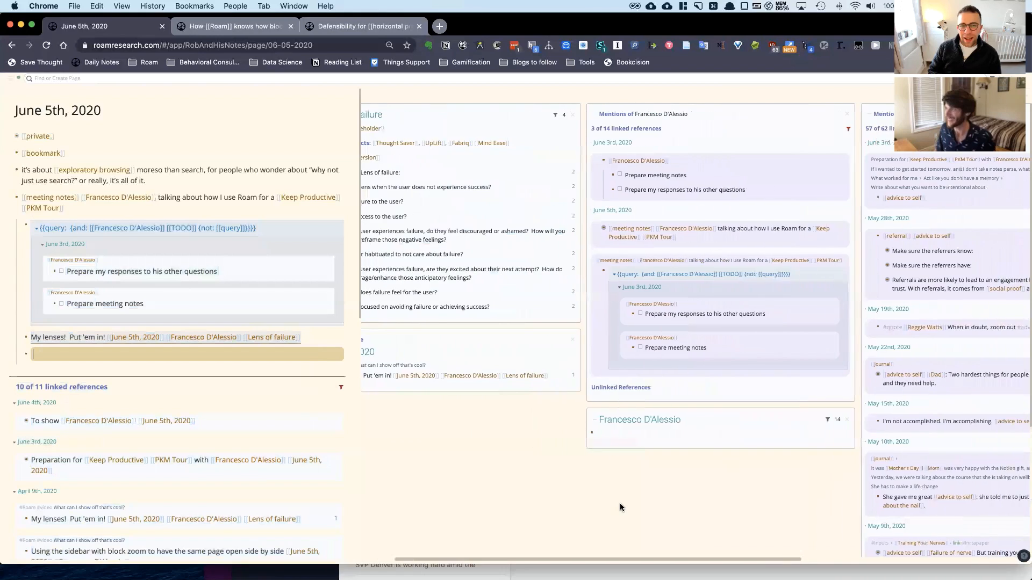
{"action": "scroll", "coordinate": [620, 503], "scroll_direction": "right", "scroll_amount": 3}
{"action": "scroll", "coordinate": [620, 504], "scroll_direction": "left", "scroll_amount": 4}
{"action": "scroll", "coordinate": [620, 503], "scroll_direction": "right", "scroll_amount": 6}
{"action": "scroll", "coordinate": [620, 508], "scroll_direction": "left", "scroll_amount": 5}
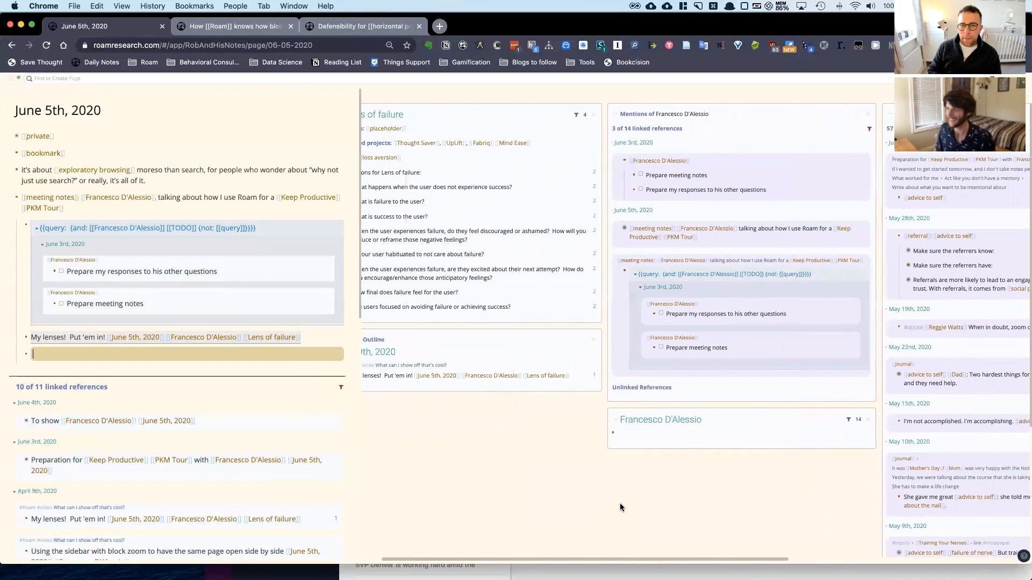
{"action": "scroll", "coordinate": [620, 507], "scroll_direction": "right", "scroll_amount": 4}
{"action": "scroll", "coordinate": [620, 507], "scroll_direction": "left", "scroll_amount": 5}
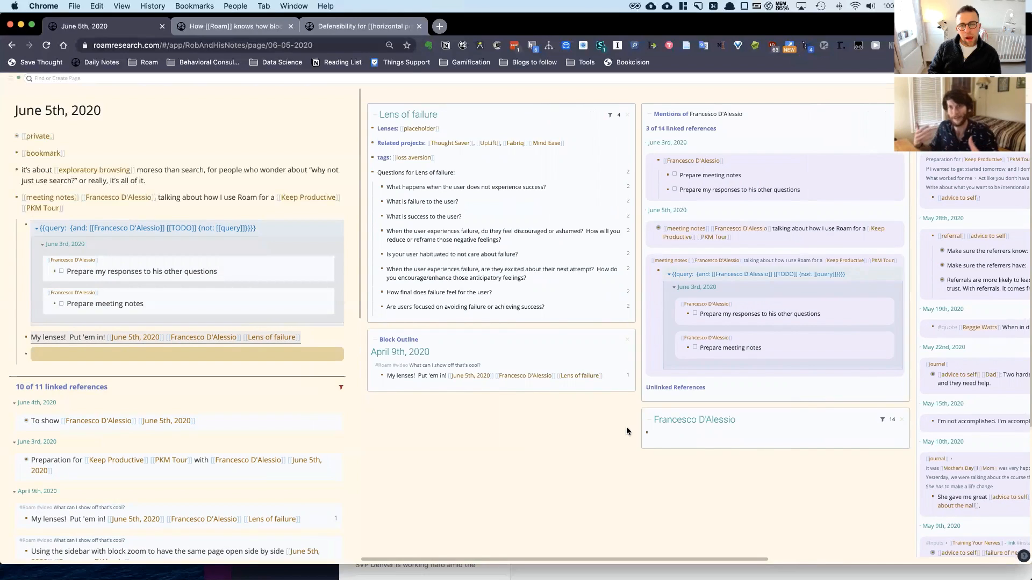
Step: Point out the "Questions for Lens of failure:" block on the Lens of failure page in the sidebar
{"action": "left_click", "coordinate": [409, 173]}
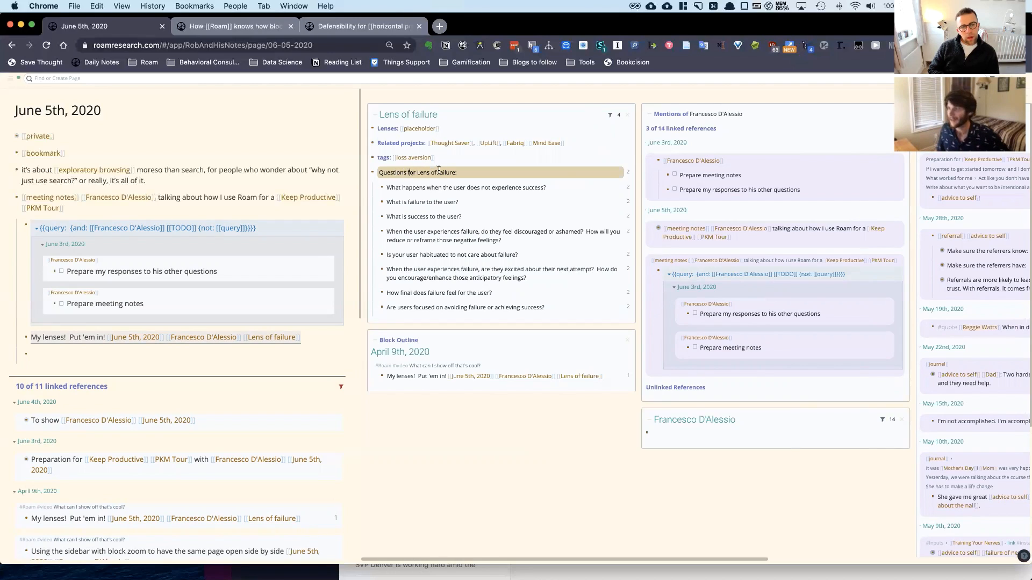
{"action": "left_click_drag", "start_coordinate": [445, 172], "coordinate": [457, 173]}
{"action": "left_click", "coordinate": [457, 173]}
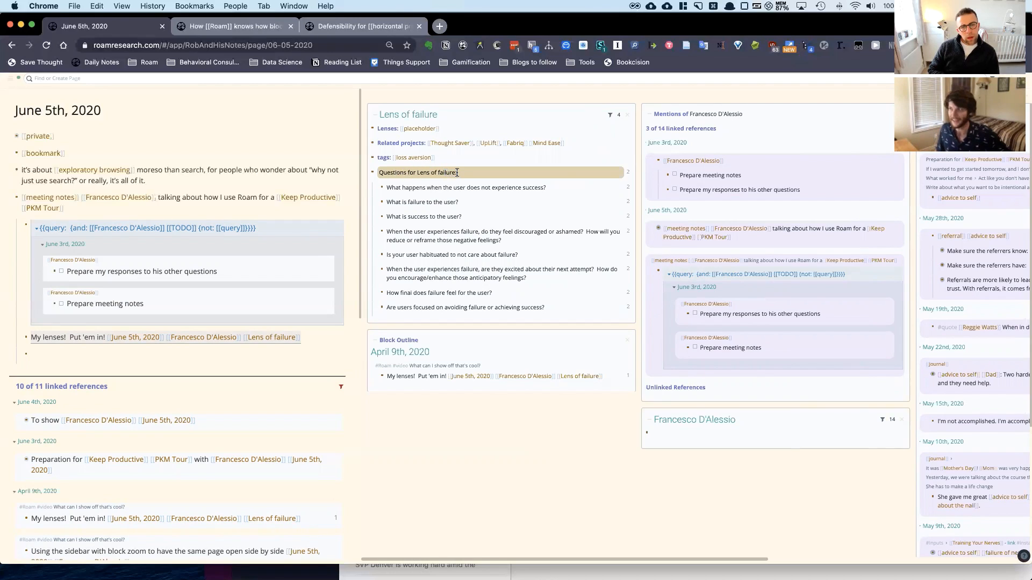
Step: Switch to the public notes database, search it for "failure" and open the failure state page
{"action": "left_click", "coordinate": [247, 22]}
{"action": "key", "text": "super+u"}
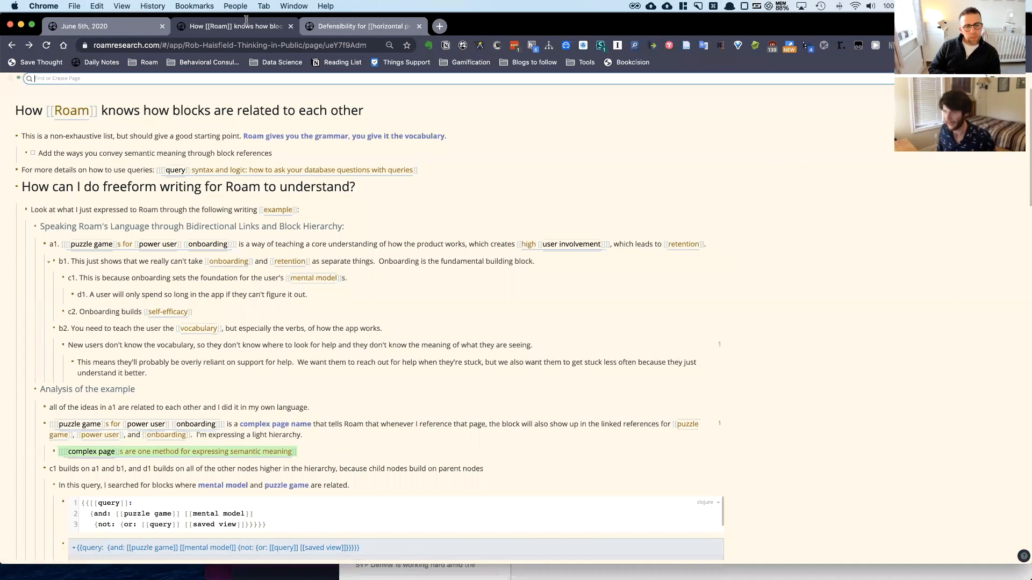
{"action": "type", "text": "failure"}
{"action": "key", "text": "Down"}
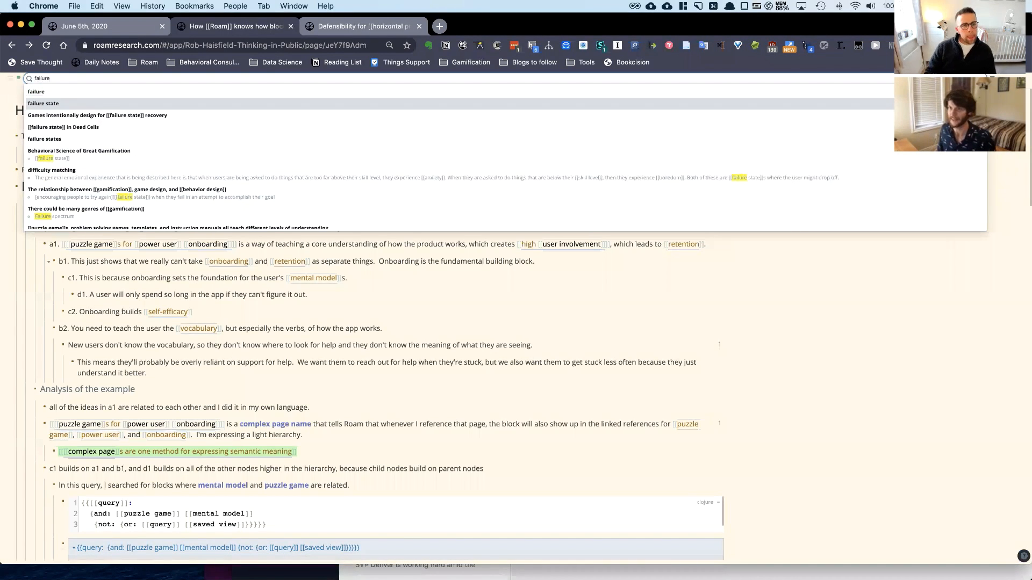
{"action": "key", "text": "Return"}
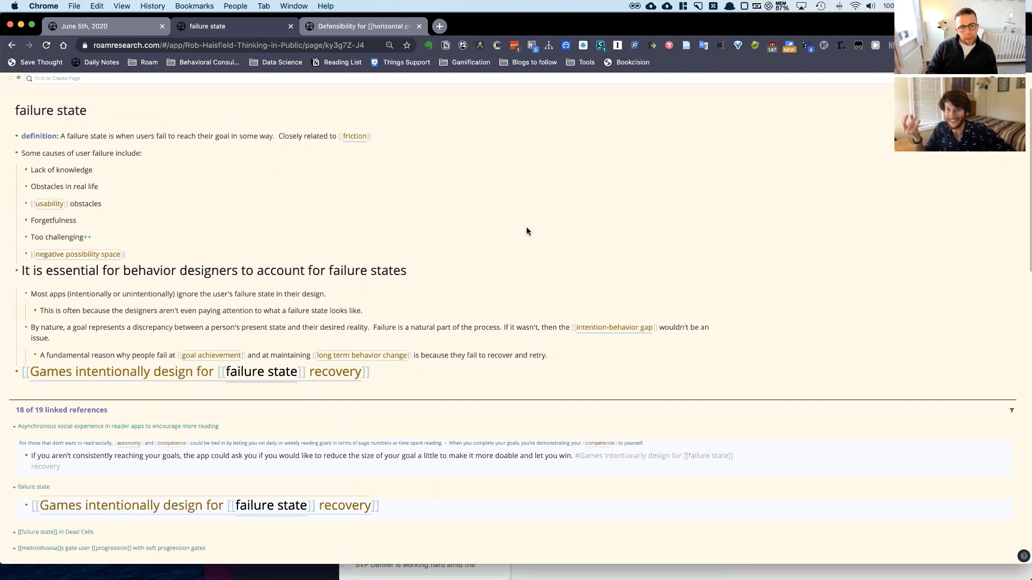
Step: Open the page "Games intentionally design for [[failure state]] recovery" in the sidebar and close the old block outline beside it
{"action": "left_click", "coordinate": [156, 377], "text": "shift"}
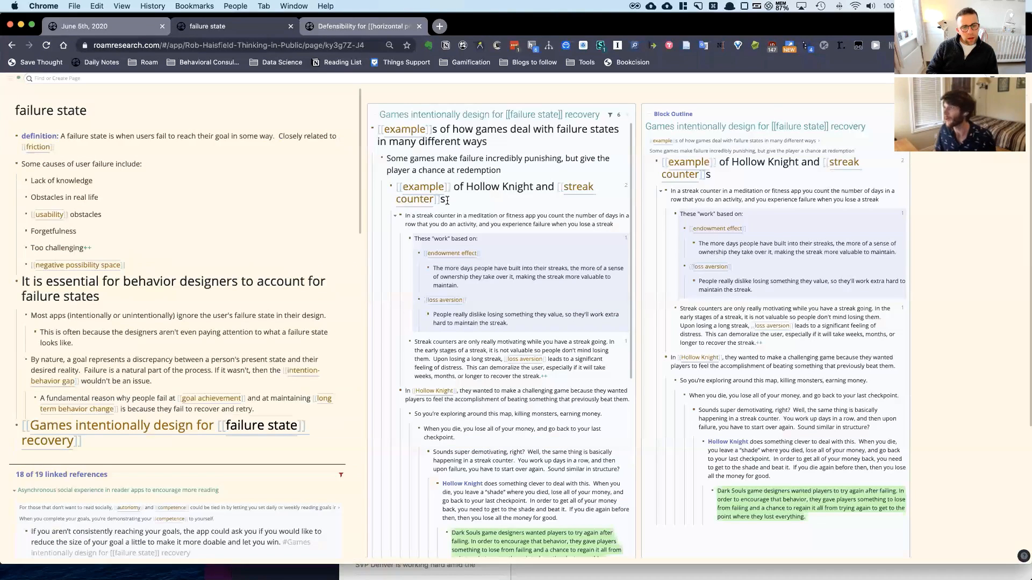
{"action": "left_click", "coordinate": [902, 115]}
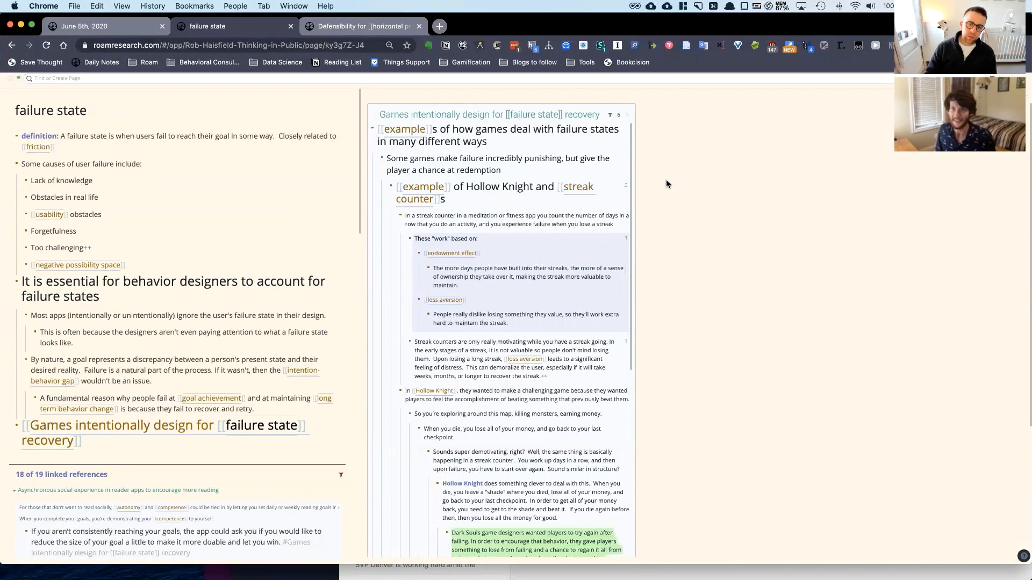
Step: Open the "[[example]] of Hollow Knight and [[streak counter]]s" block separately in the sidebar and collapse the full page's panel
{"action": "left_click", "coordinate": [513, 192]}
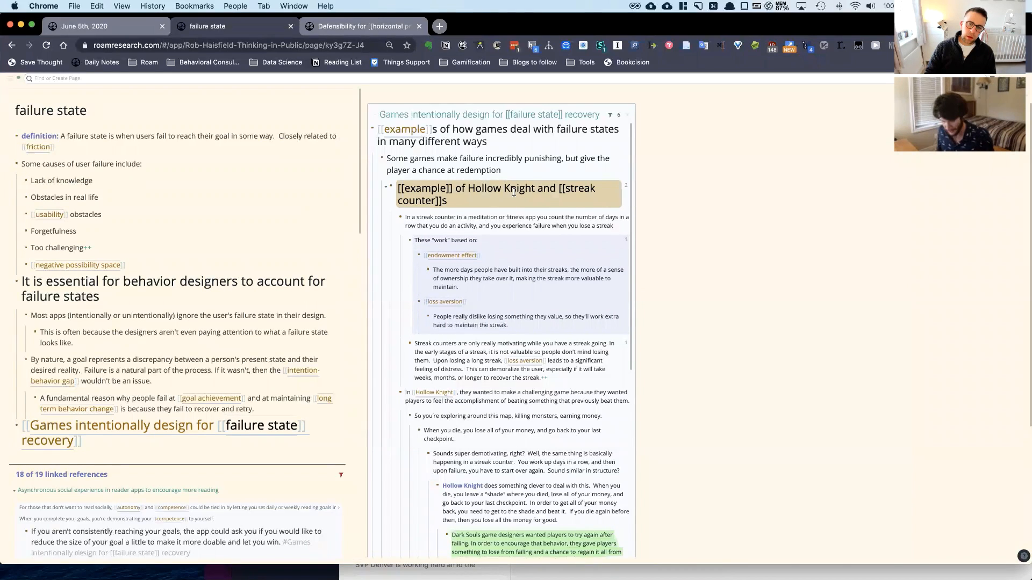
{"action": "key", "text": "ctrl+shift+o"}
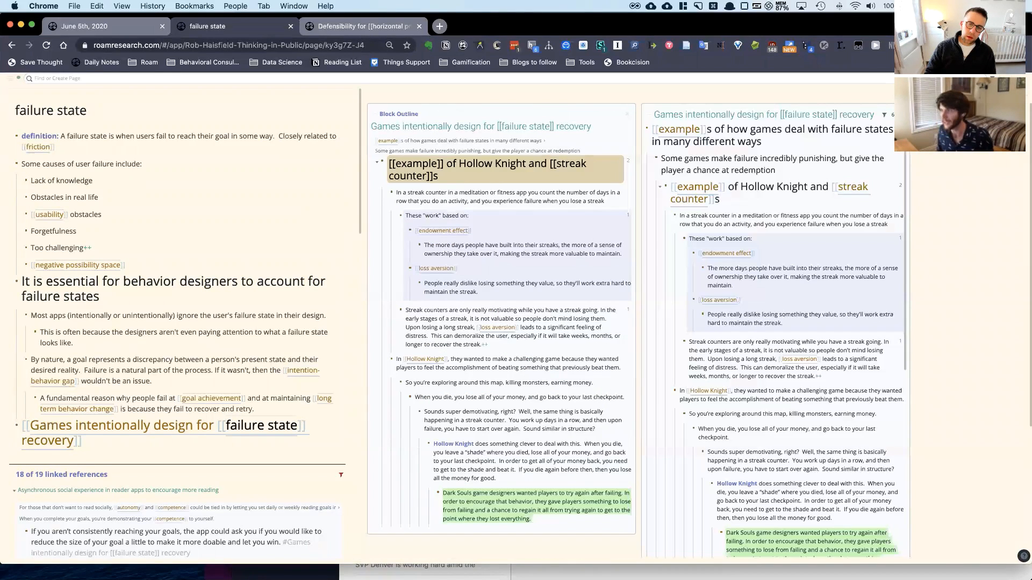
{"action": "left_click", "coordinate": [443, 166]}
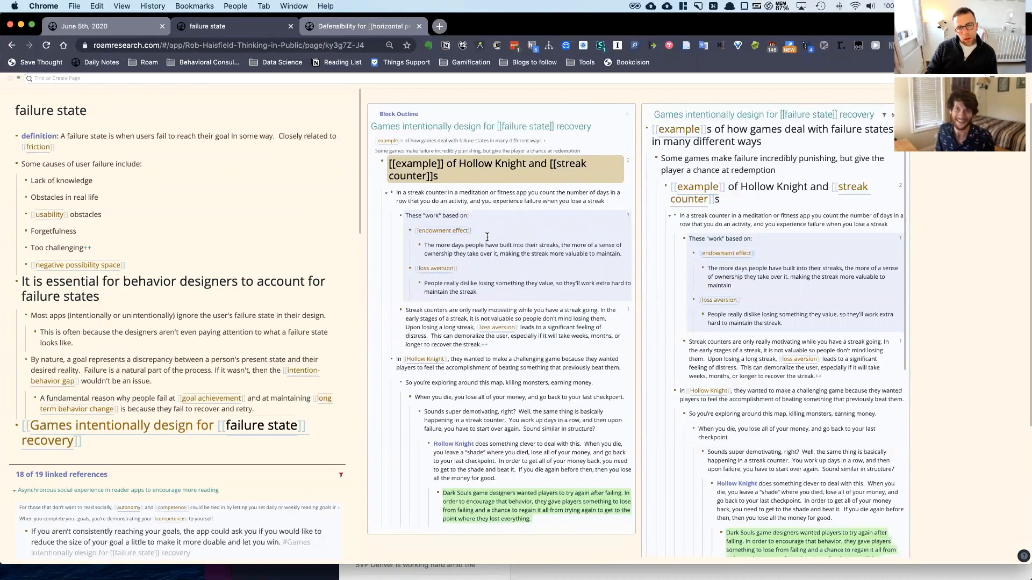
{"action": "left_click", "coordinate": [649, 114]}
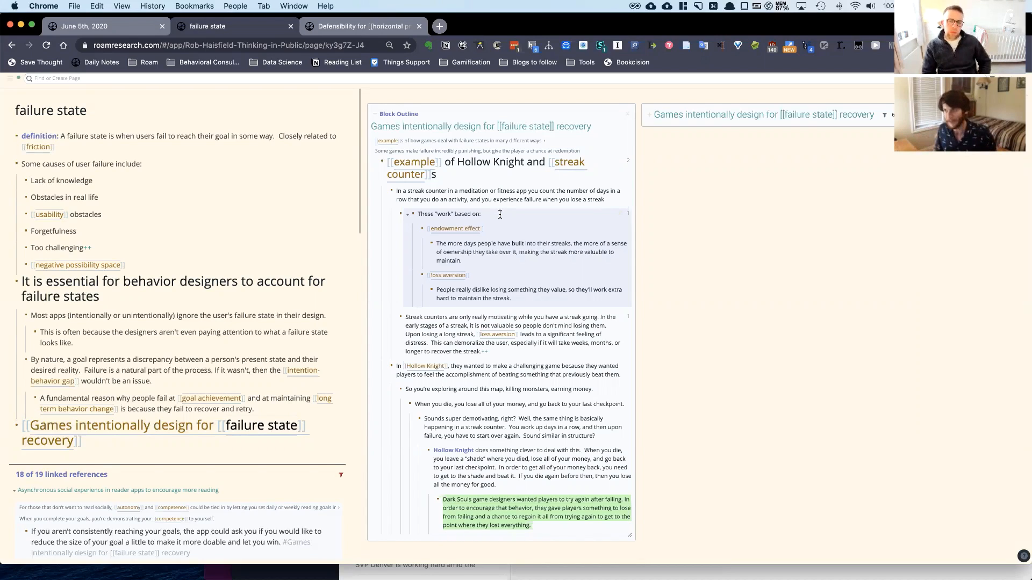
Step: Open the streak counter page and its linked endowment effect and loss aversion pages in the sidebar, collapsing the Hollow Knight block outline
{"action": "left_click", "coordinate": [578, 163], "text": "shift"}
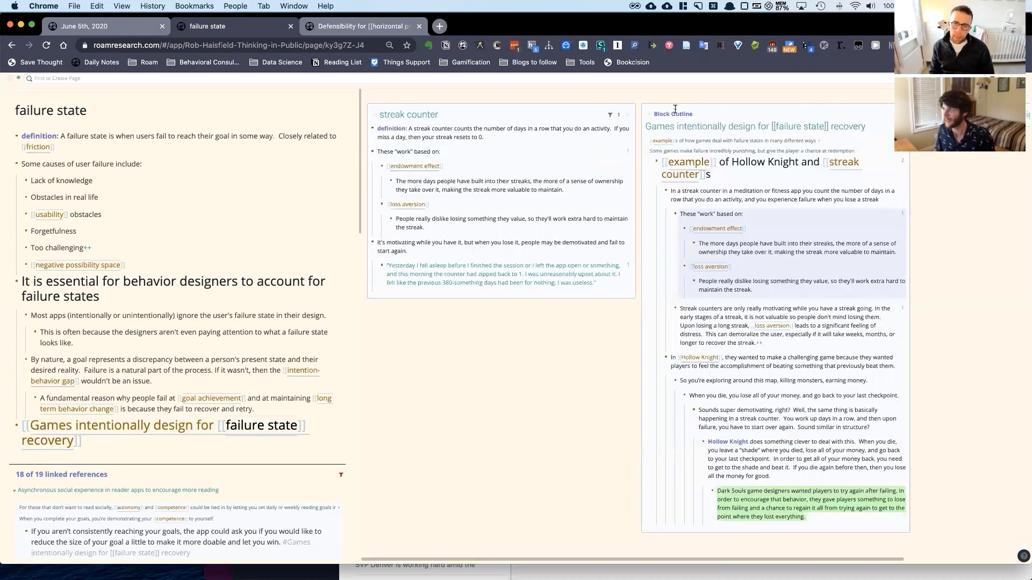
{"action": "left_click", "coordinate": [648, 114]}
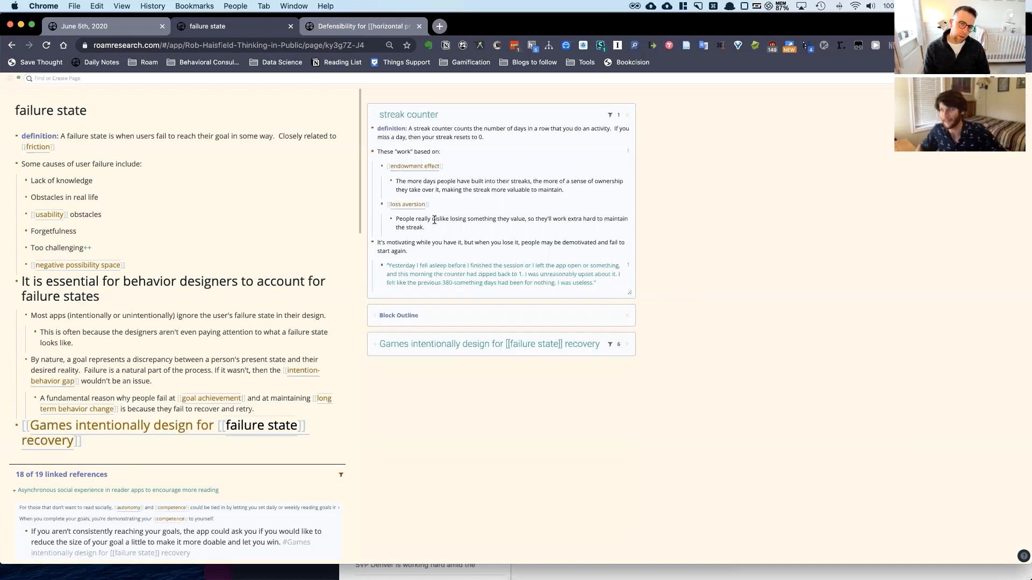
{"action": "left_click", "coordinate": [431, 166], "text": "shift"}
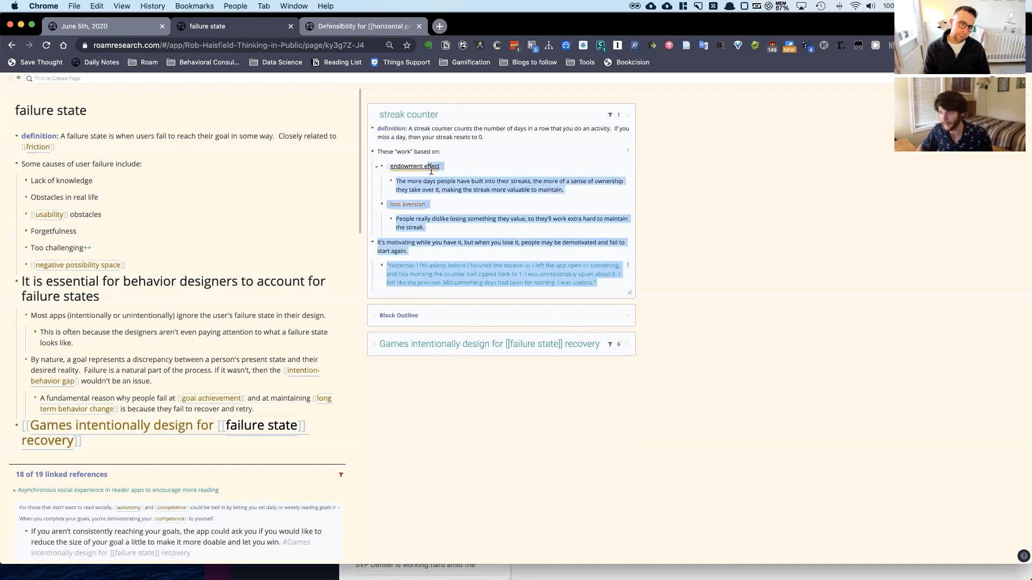
{"action": "left_click", "coordinate": [418, 289], "text": "shift"}
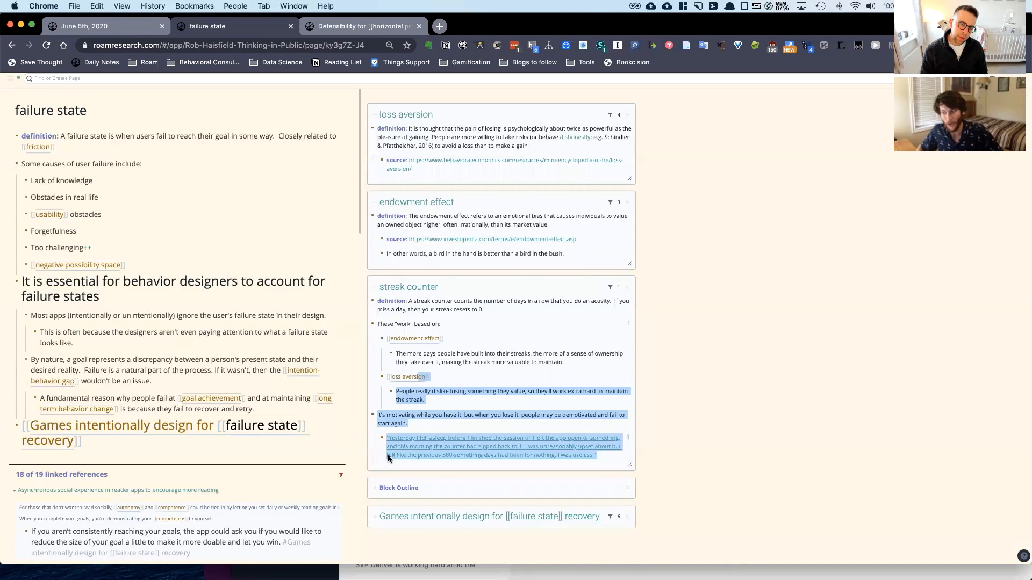
Step: Expand the Hollow Knight block outline and open its "Hollow Knight does something clever to deal with this" block in the sidebar
{"action": "left_click", "coordinate": [374, 489]}
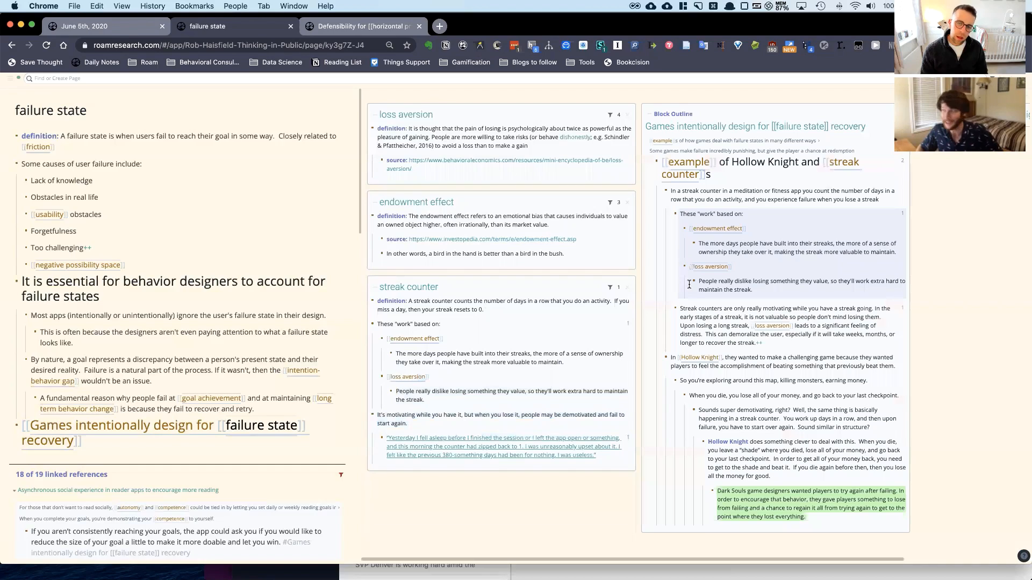
{"action": "scroll", "coordinate": [658, 415], "scroll_direction": "right", "scroll_amount": 5}
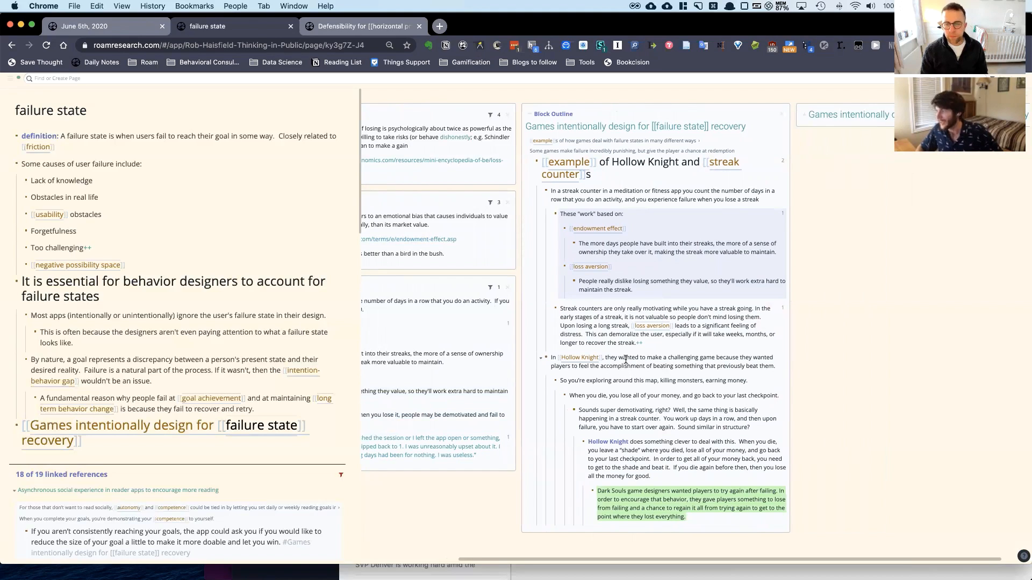
{"action": "left_click_drag", "start_coordinate": [627, 365], "coordinate": [627, 379]}
{"action": "left_click", "coordinate": [627, 380]}
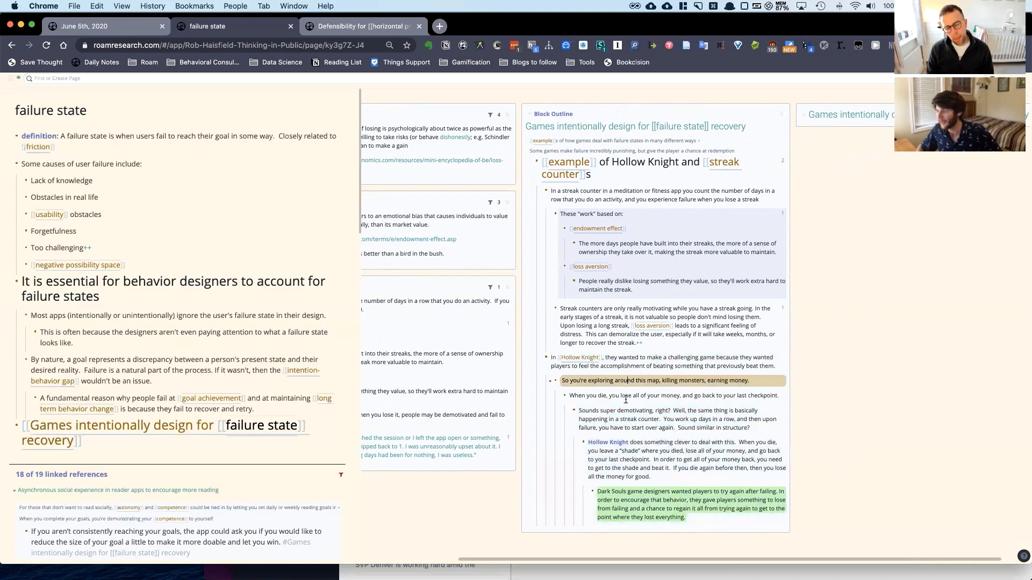
{"action": "left_click", "coordinate": [640, 455]}
{"action": "scroll", "coordinate": [640, 455], "scroll_direction": "left", "scroll_amount": 5}
{"action": "triple_click", "coordinate": [799, 440]}
{"action": "left_click", "coordinate": [799, 440]}
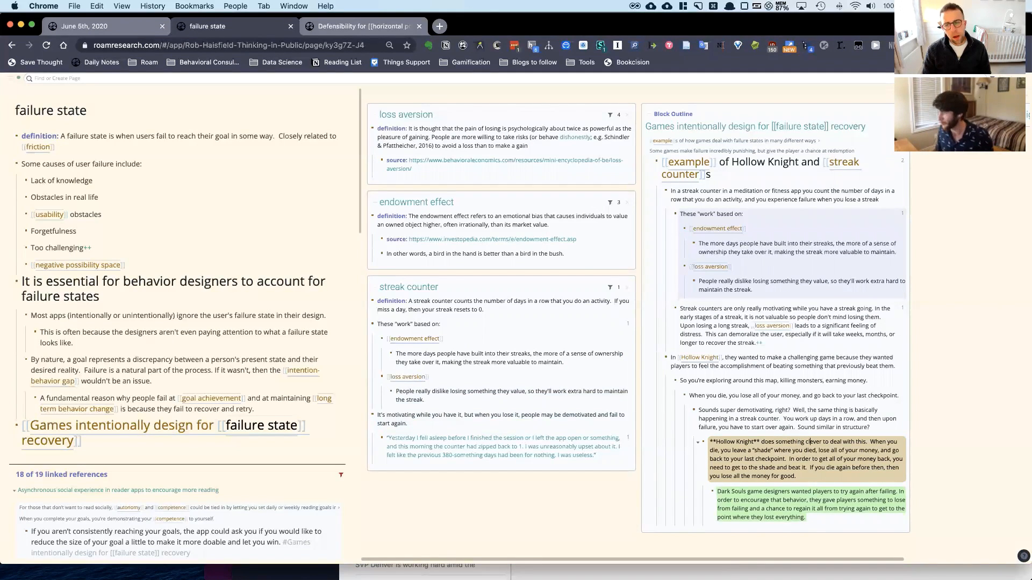
{"action": "key", "text": "ctrl+shift+o"}
{"action": "triple_click", "coordinate": [494, 214]}
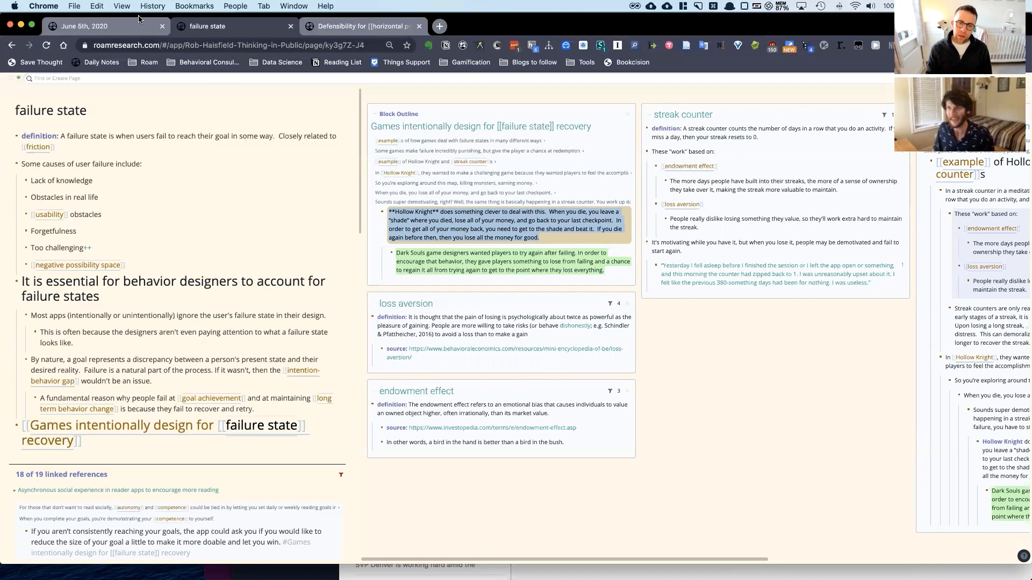
Step: Return to the June 5th, 2020 page and highlight the list of questions under Lens of failure in the sidebar
{"action": "left_click", "coordinate": [122, 26]}
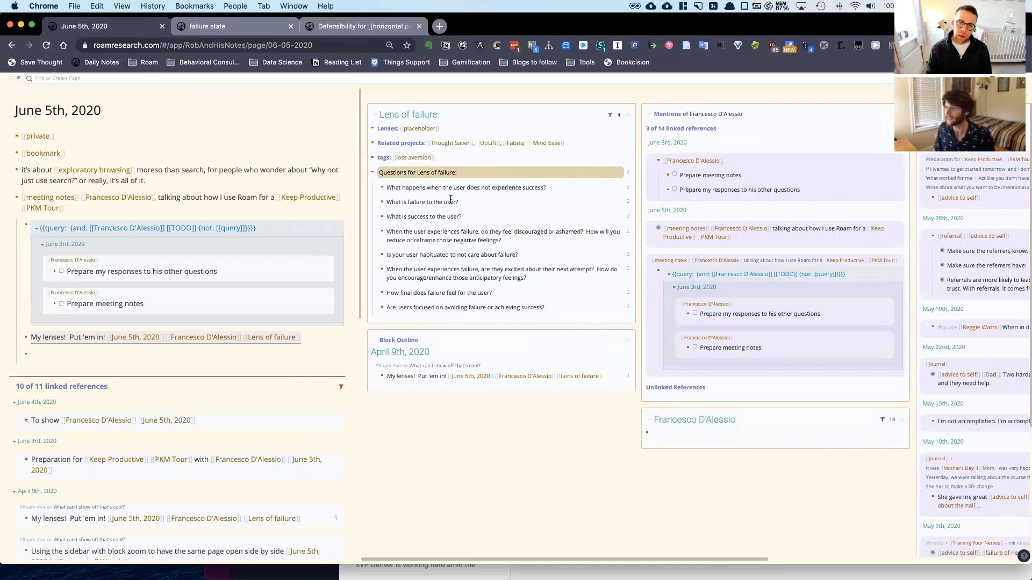
{"action": "left_click_drag", "start_coordinate": [437, 183], "coordinate": [442, 253]}
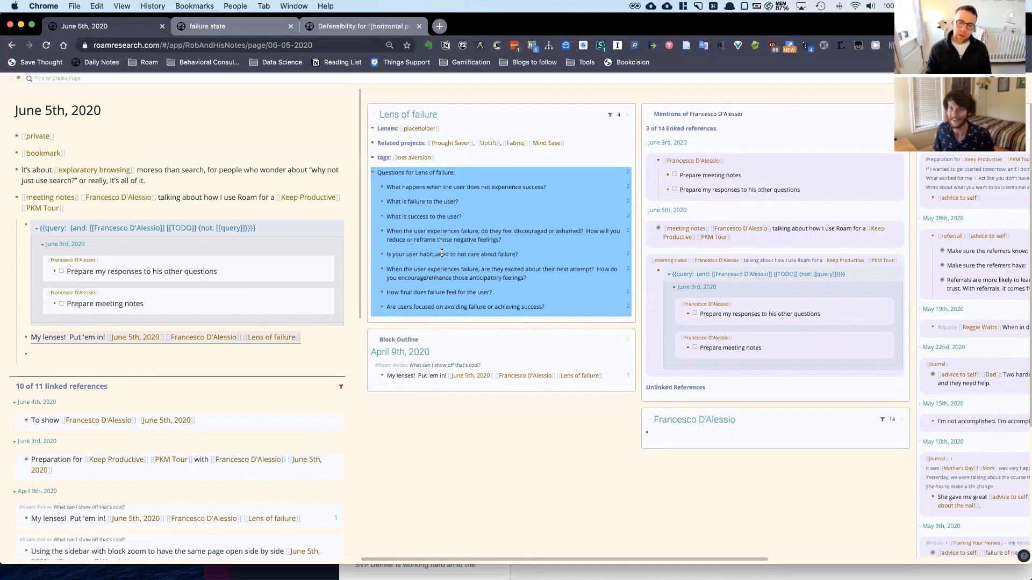
{"action": "left_click", "coordinate": [442, 254]}
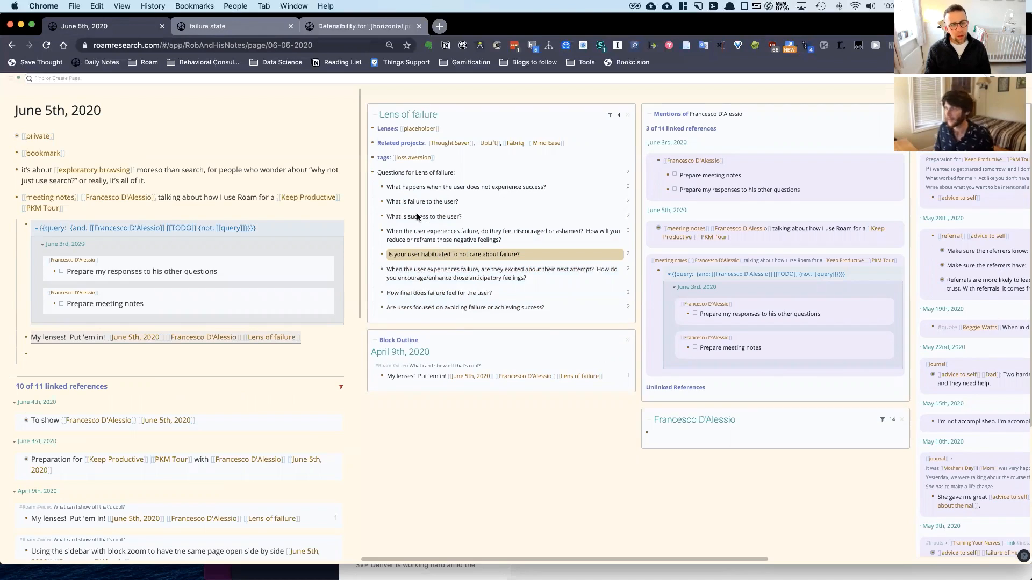
{"action": "left_click_drag", "start_coordinate": [414, 169], "coordinate": [436, 205]}
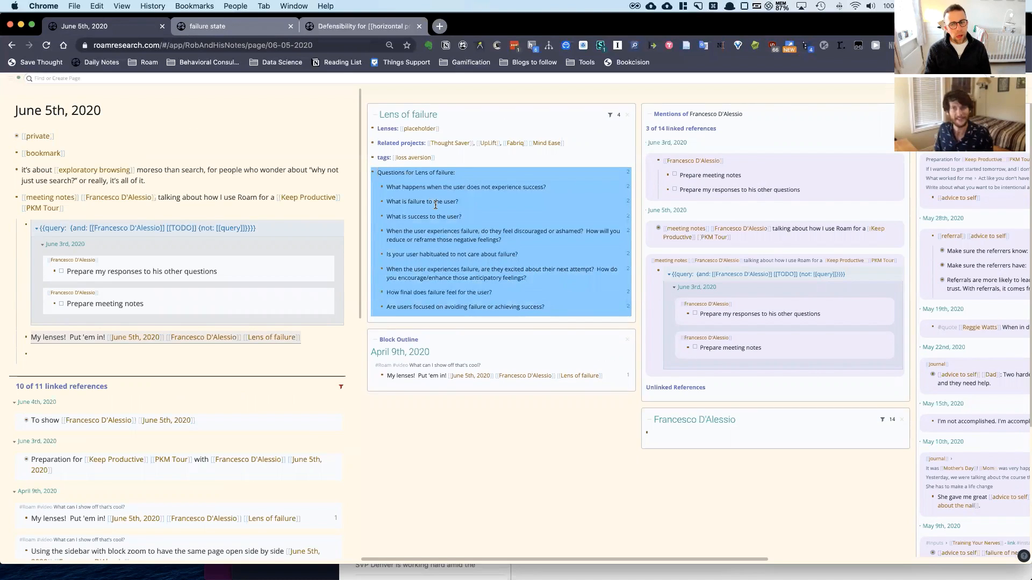
{"action": "left_click", "coordinate": [435, 204]}
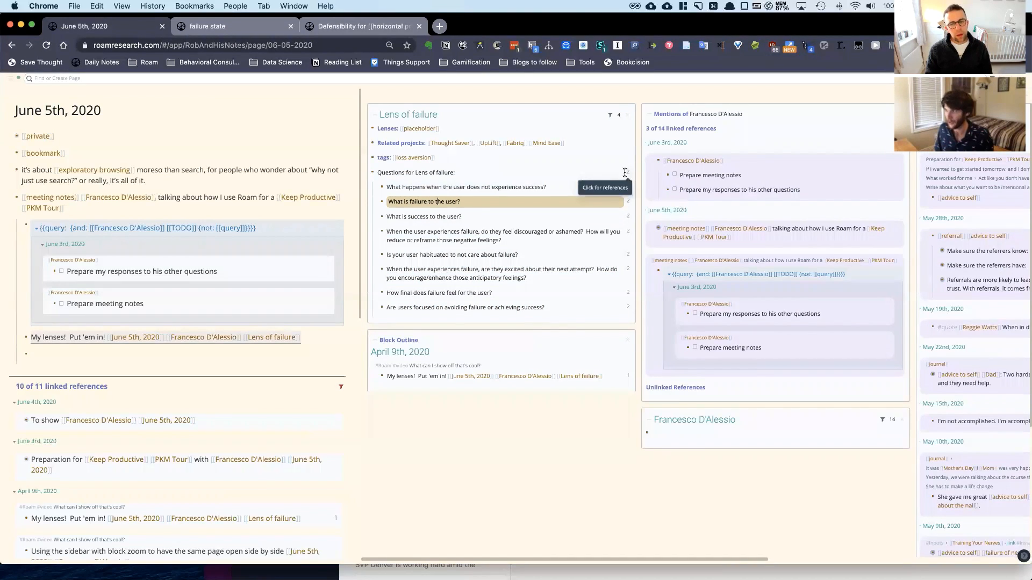
Step: Open the references to the "Questions for Lens of failure:" block in the sidebar, expand the Mind Ease reference, and collapse the mentions panel
{"action": "left_click", "coordinate": [628, 172], "text": "shift"}
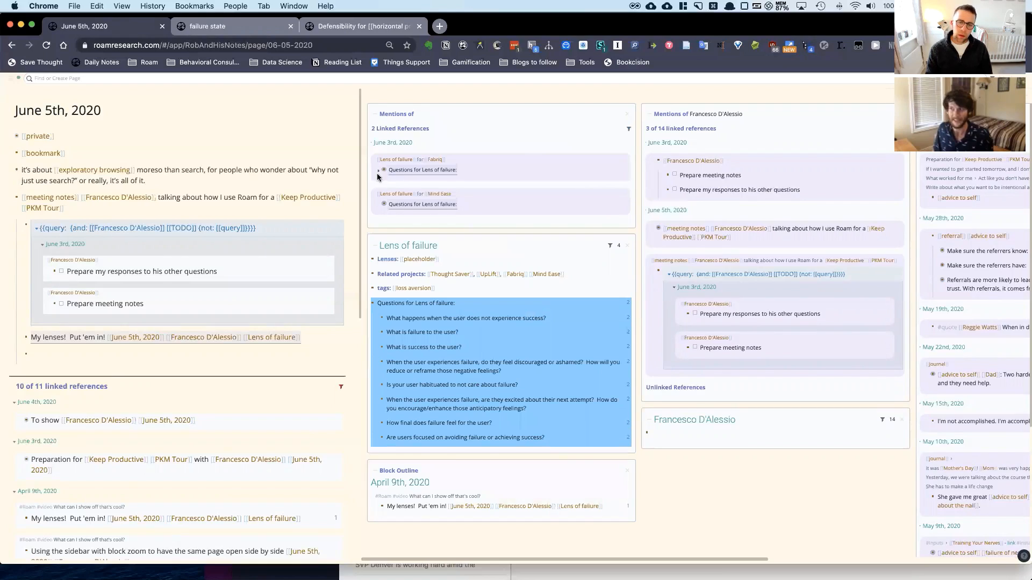
{"action": "left_click", "coordinate": [377, 204]}
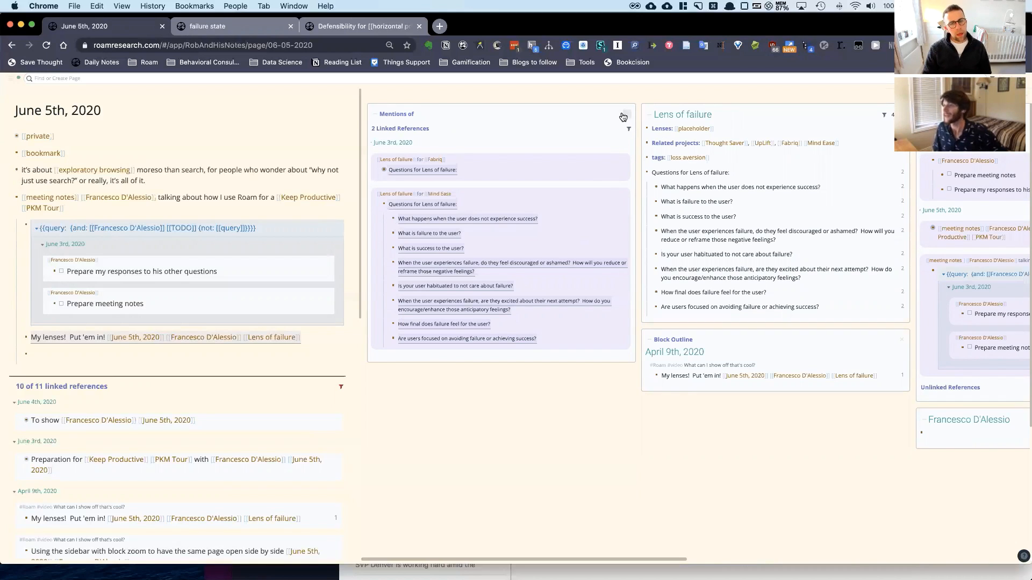
{"action": "left_click", "coordinate": [374, 116]}
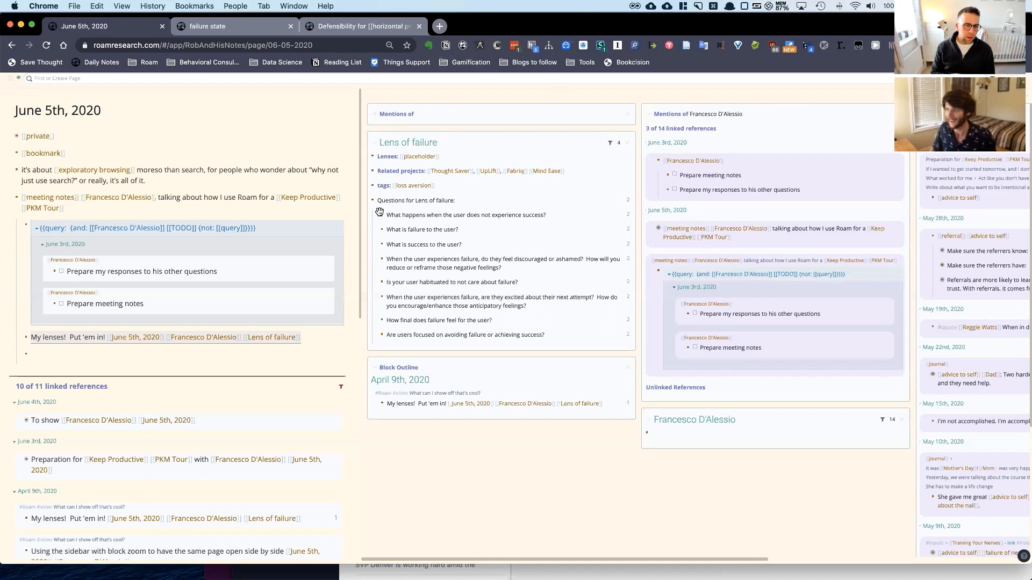
Step: Reference the question "What happens when the user does not experience success?" in the meeting notes and nest "This is what he said" under it
{"action": "left_click_drag", "start_coordinate": [382, 215], "coordinate": [21, 351]}
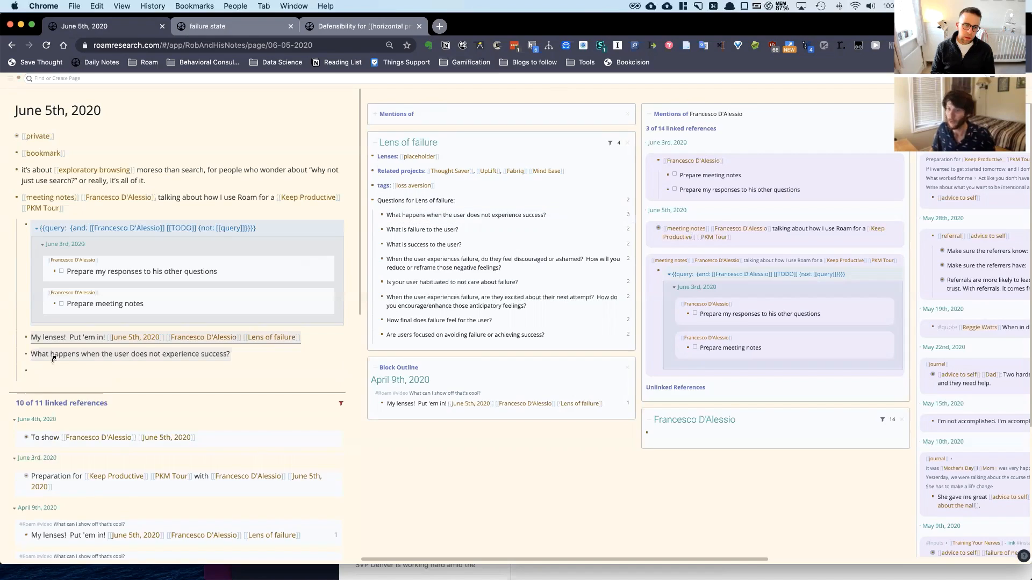
{"action": "left_click", "coordinate": [107, 373]}
{"action": "key", "text": "Tab"}
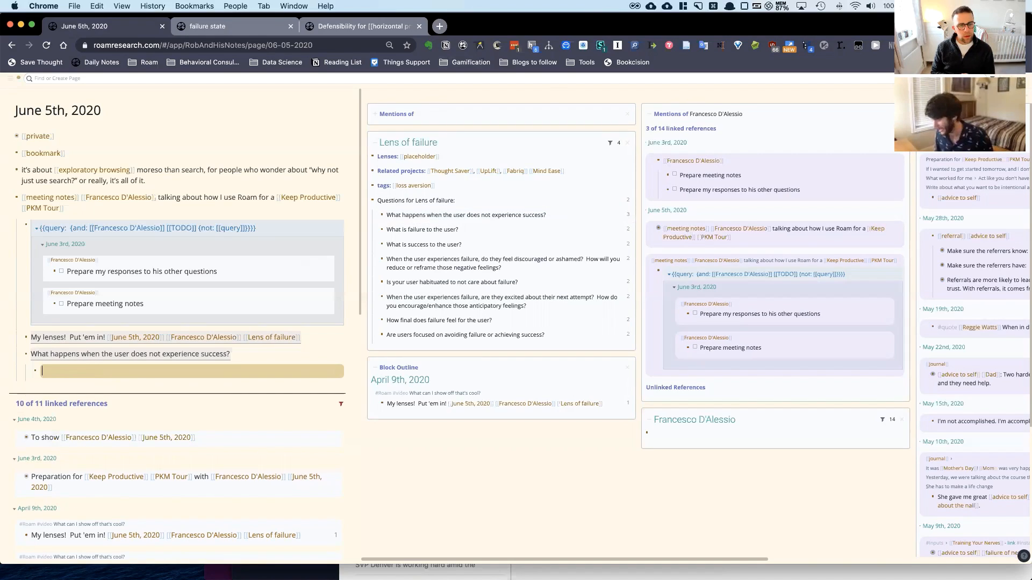
{"action": "type", "text": "This is wh"}
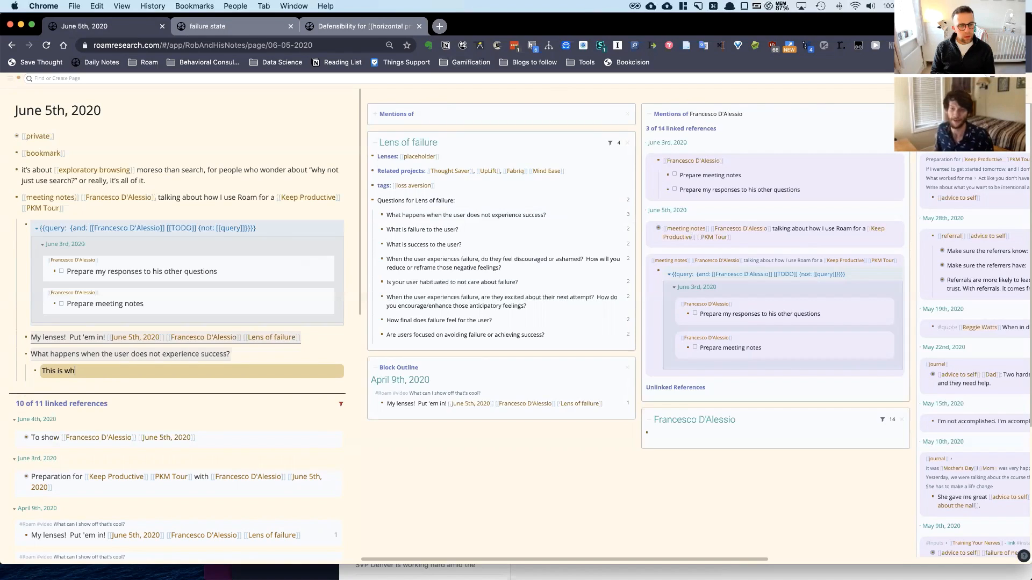
{"action": "type", "text": "at he said"}
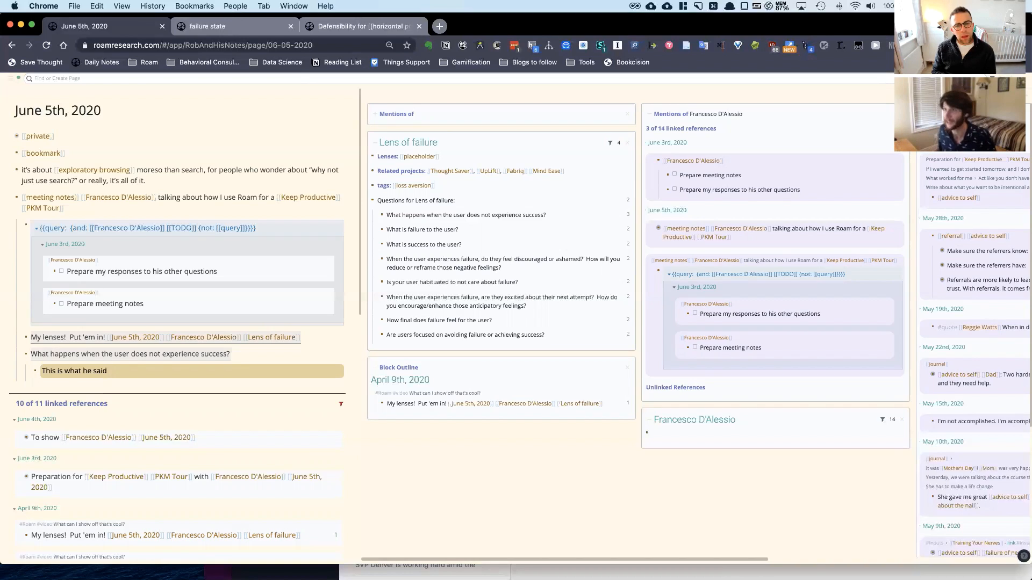
Step: Switch to the failure state tab, search for "rogu" and open the "There could be many genres of [[gamification]]" page
{"action": "key", "text": "ctrl+Tab"}
{"action": "key", "text": "super+u"}
{"action": "type", "text": "ro"}
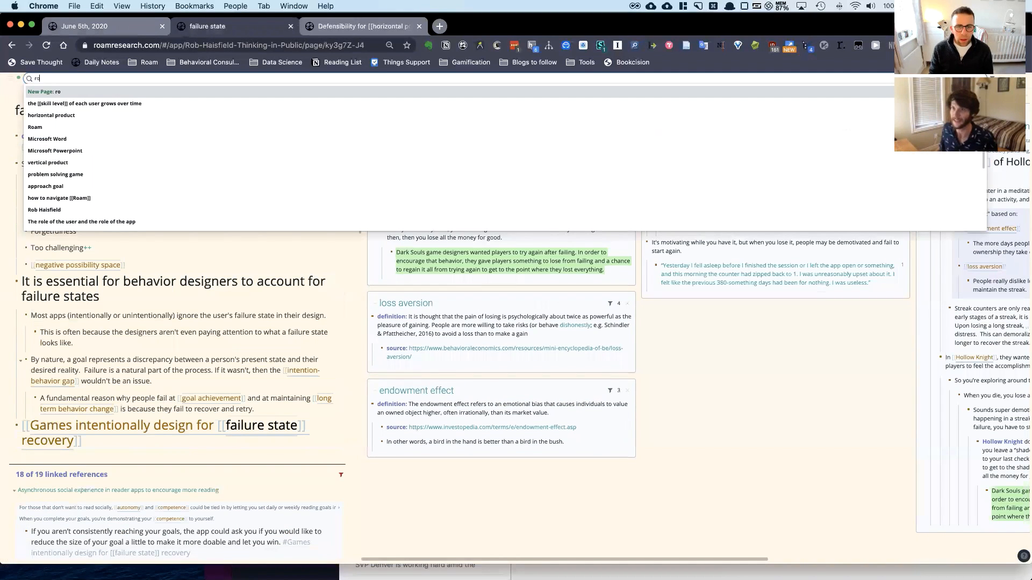
{"action": "type", "text": "gu"}
{"action": "key", "text": "Down"}
{"action": "key", "text": "Down"}
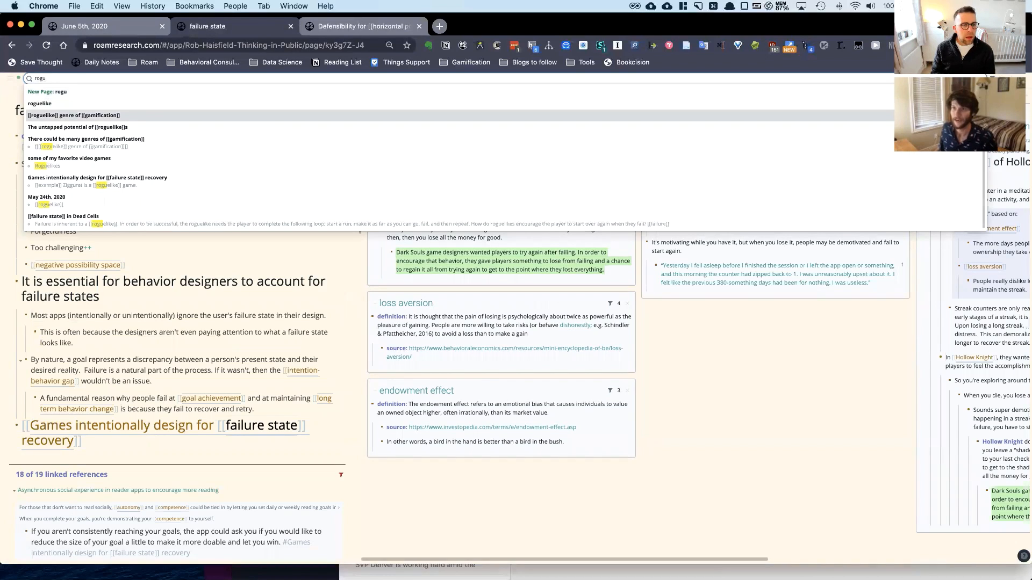
{"action": "key", "text": "Down"}
{"action": "key", "text": "Down"}
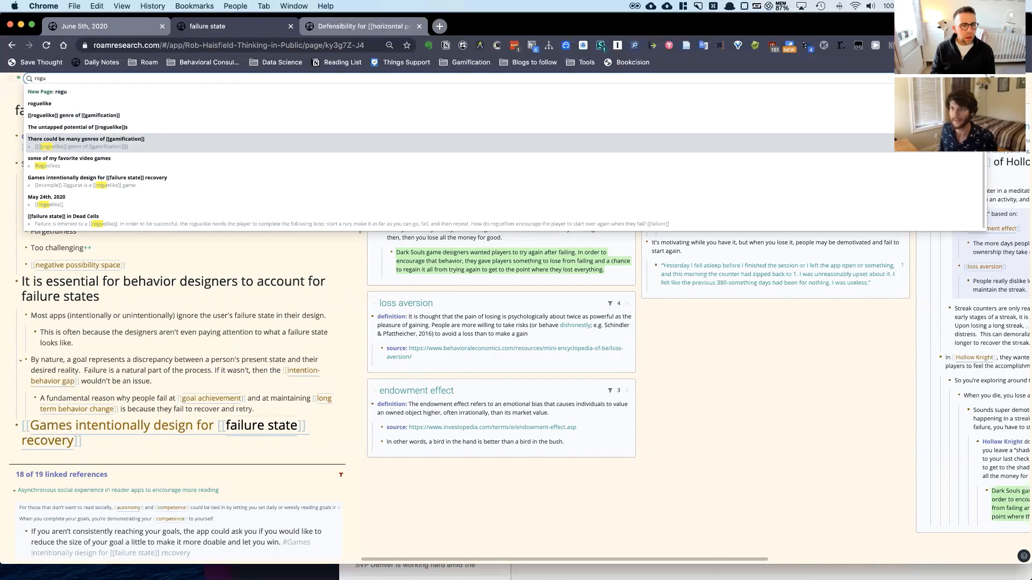
{"action": "key", "text": "Return"}
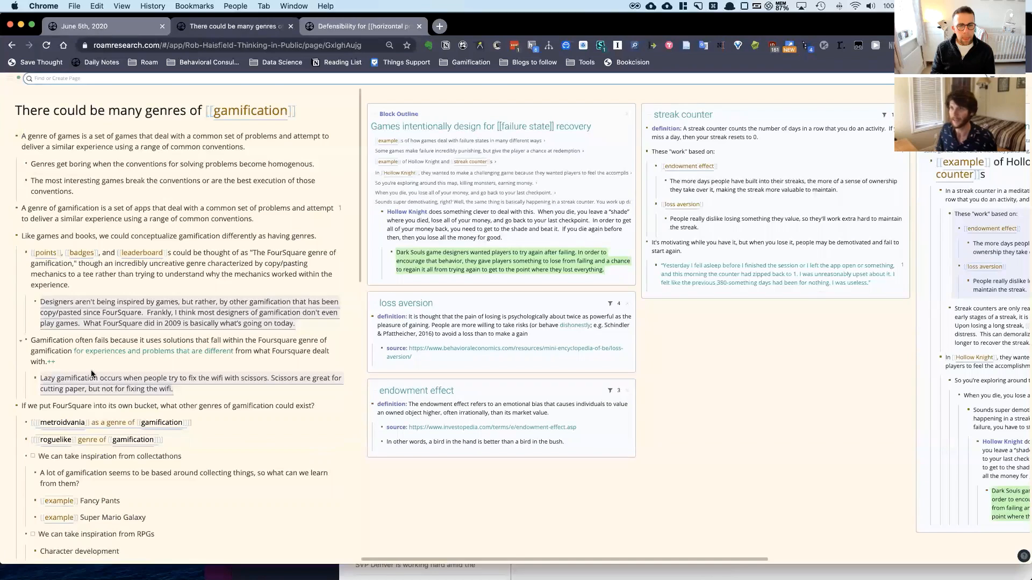
Step: Open "There could be many genres of [[gamification]]" in the sidebar as well and follow its "[[roguelike]] genre of [[gamification]]" link in the main view
{"action": "left_click", "coordinate": [151, 112]}
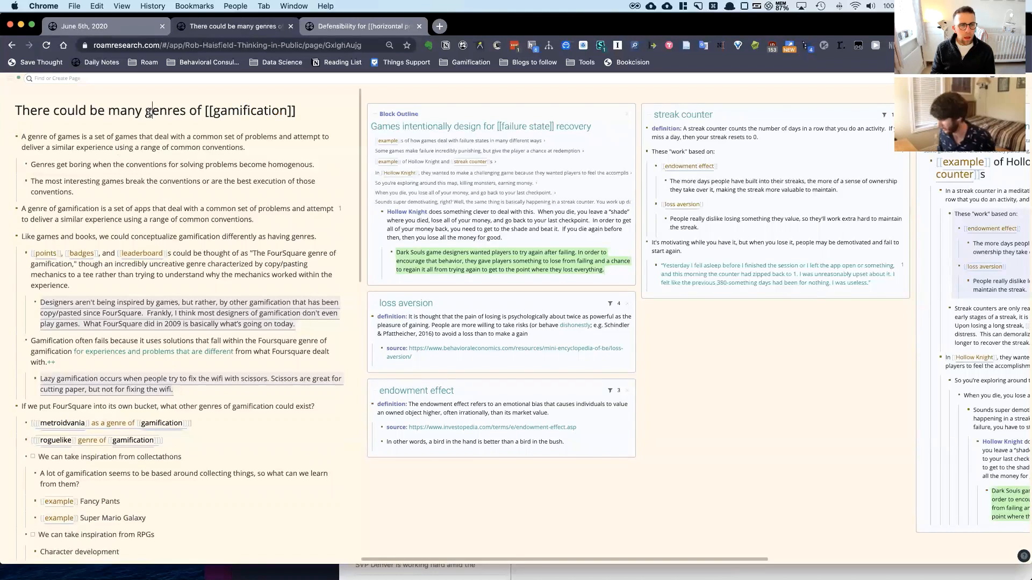
{"action": "left_click", "coordinate": [154, 77]}
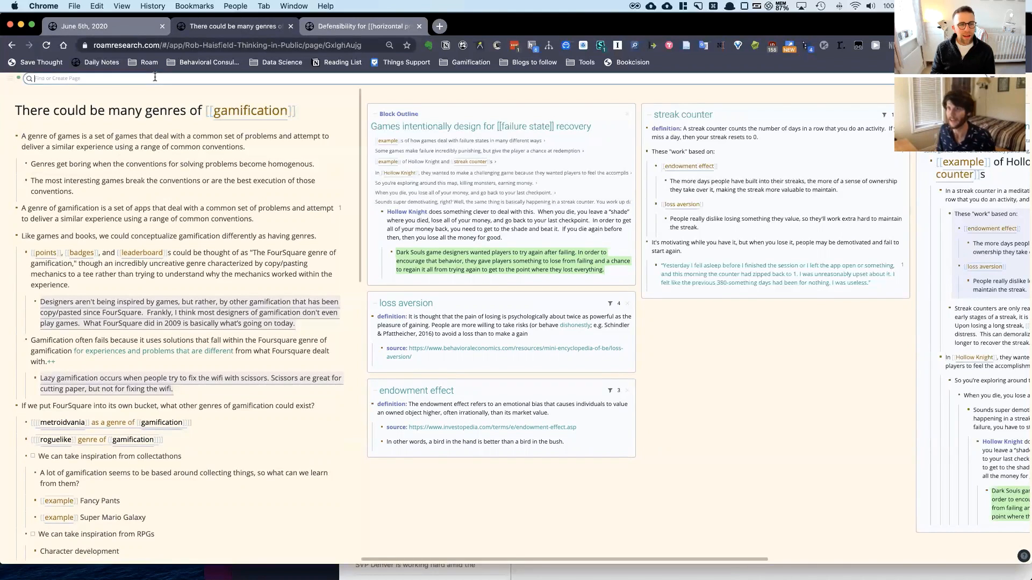
{"action": "type", "text": "there cou"}
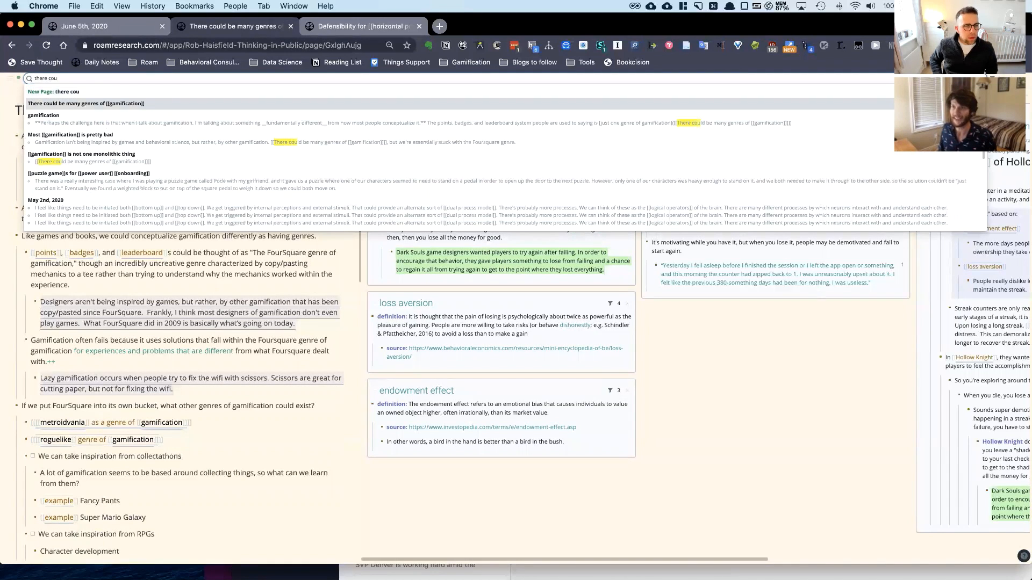
{"action": "key", "text": "shift+Return"}
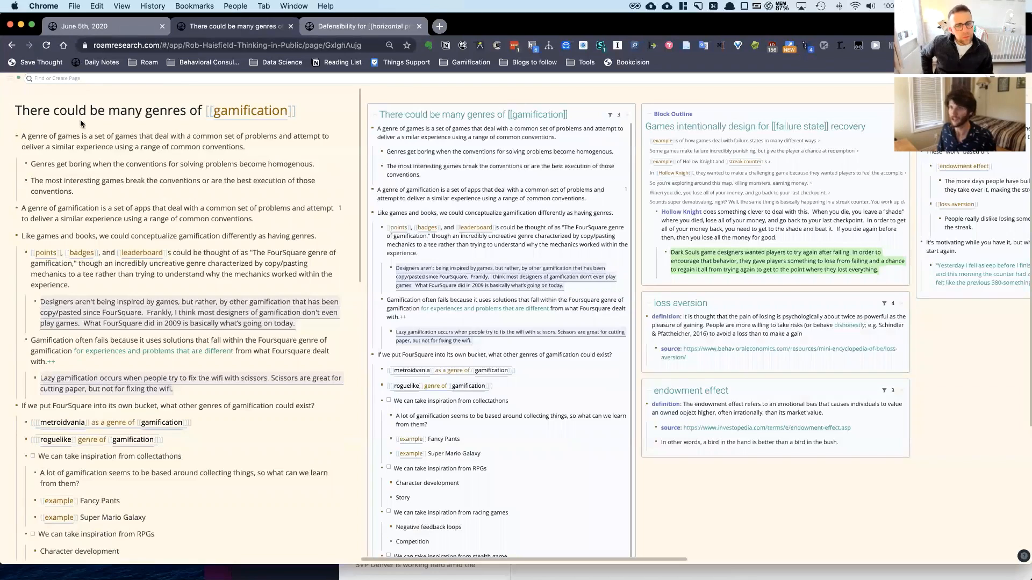
{"action": "scroll", "coordinate": [425, 306], "scroll_direction": "down", "scroll_amount": 2}
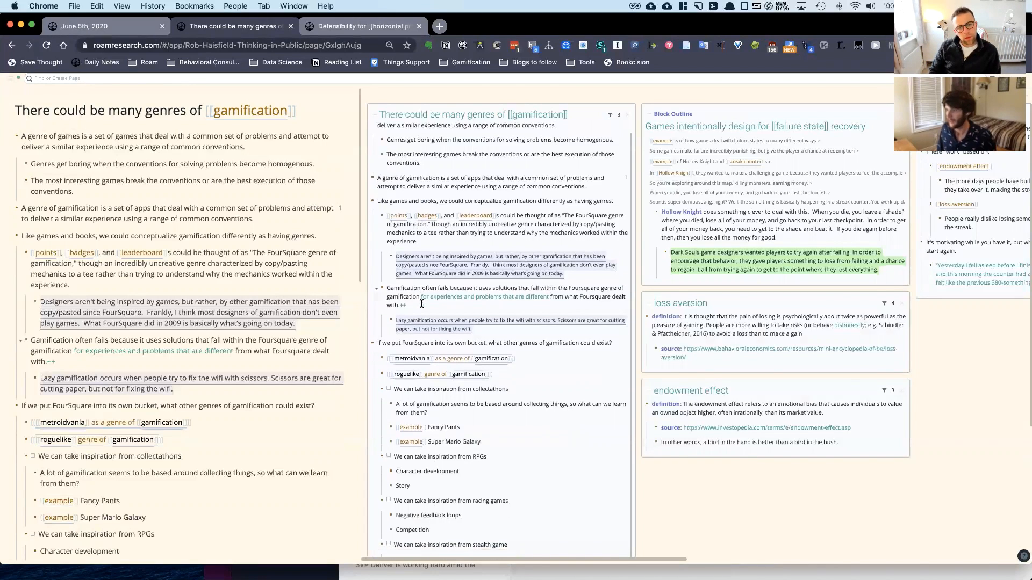
{"action": "left_click", "coordinate": [435, 348]}
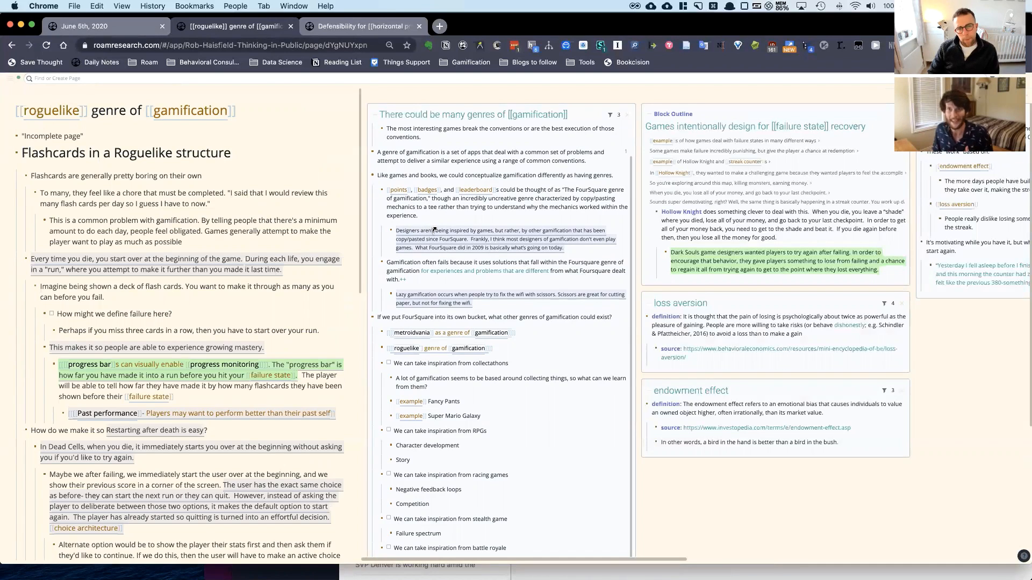
Step: Open the source of the "Designers aren't being inspired by games" block reference in the sidebar and compare it with the genres page
{"action": "left_click", "coordinate": [553, 234], "text": "shift"}
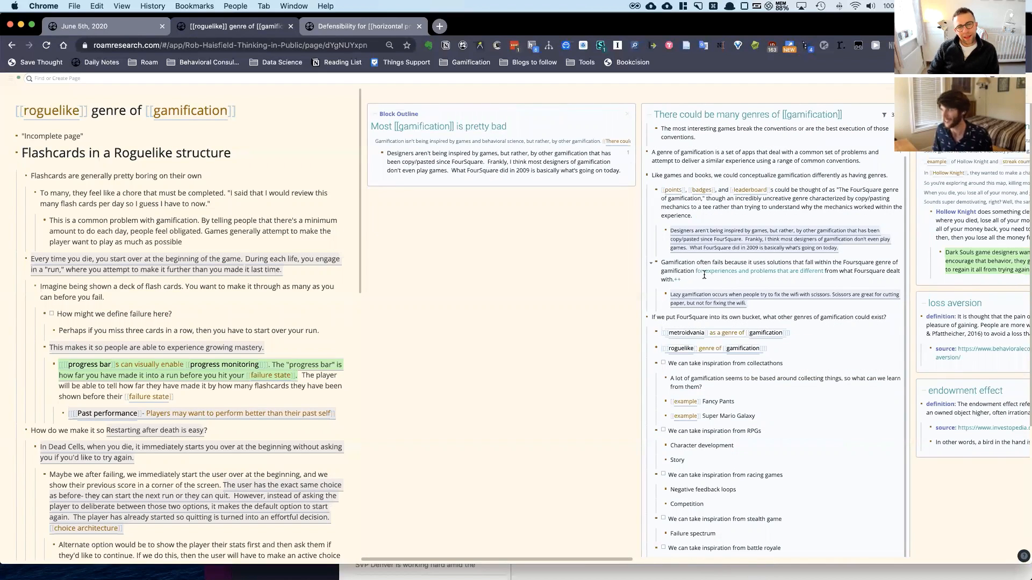
{"action": "scroll", "coordinate": [714, 261], "scroll_direction": "right", "scroll_amount": 3}
{"action": "scroll", "coordinate": [714, 260], "scroll_direction": "right", "scroll_amount": 2}
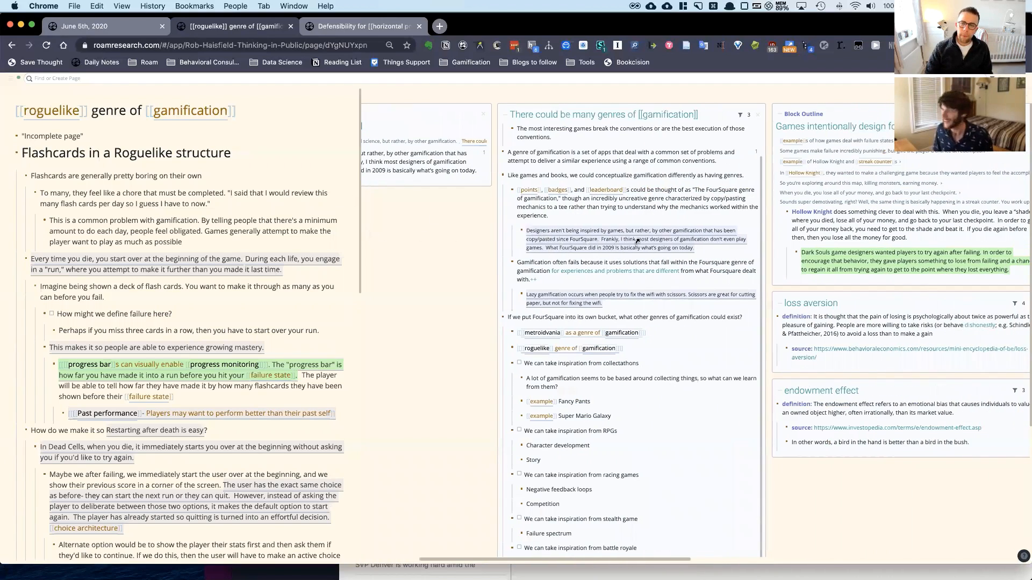
{"action": "left_click", "coordinate": [697, 248]}
{"action": "key", "text": "Down"}
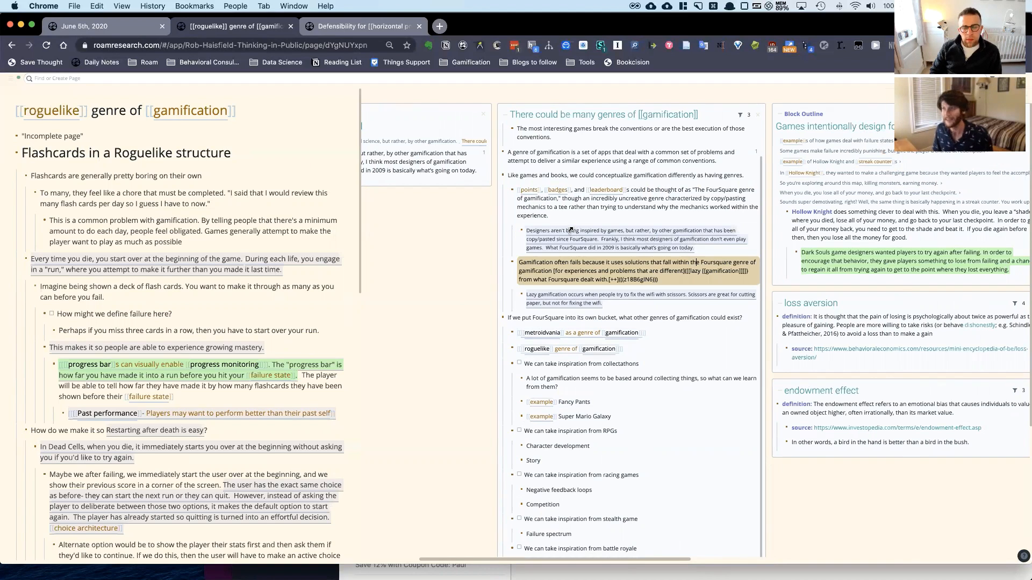
{"action": "scroll", "coordinate": [564, 225], "scroll_direction": "left", "scroll_amount": 3}
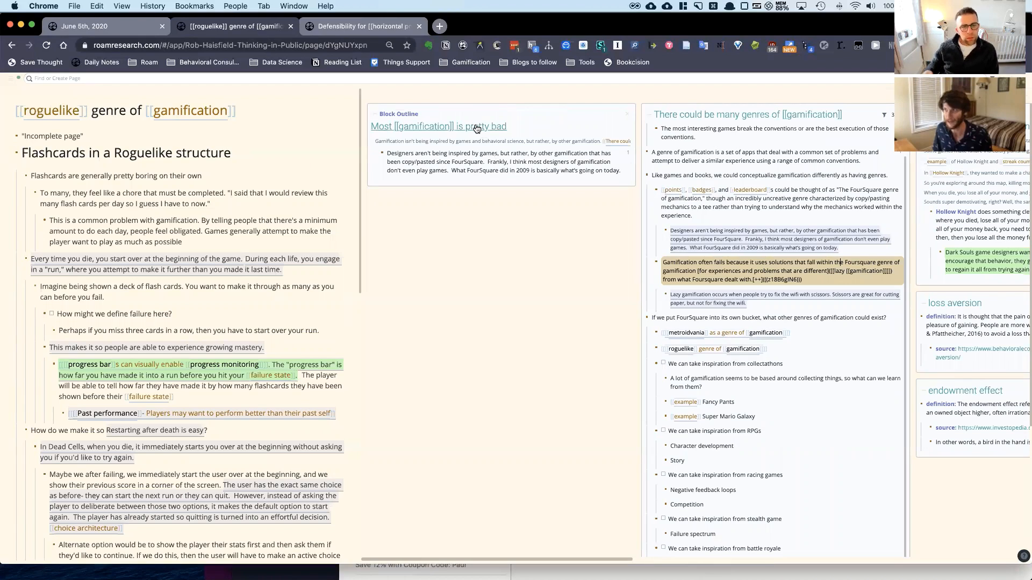
Step: View the full "Most [[gamification]] is pretty bad" page in the sidebar, look through its outline and close it
{"action": "left_click", "coordinate": [477, 127], "text": "shift"}
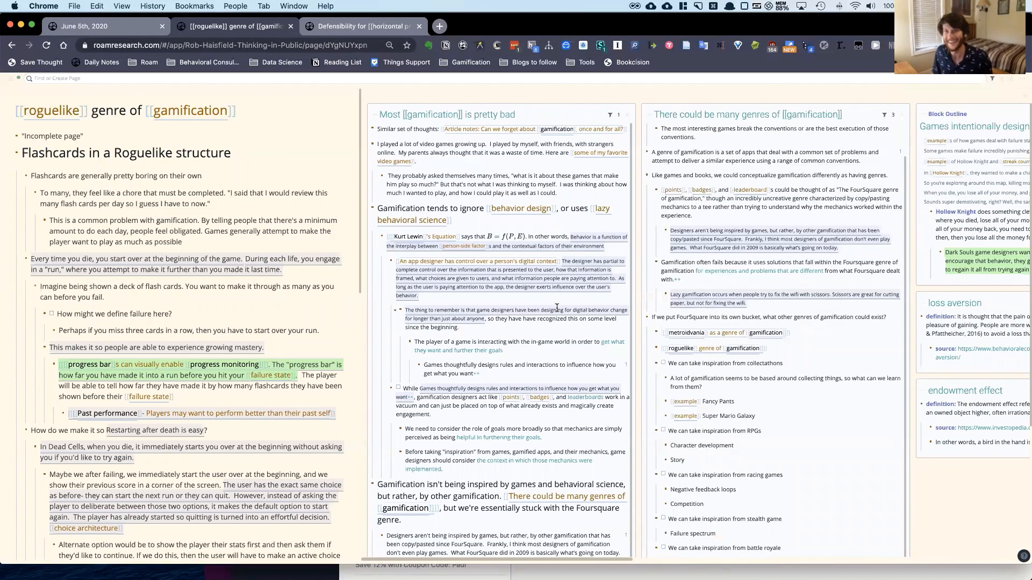
{"action": "scroll", "coordinate": [557, 307], "scroll_direction": "down", "scroll_amount": 4}
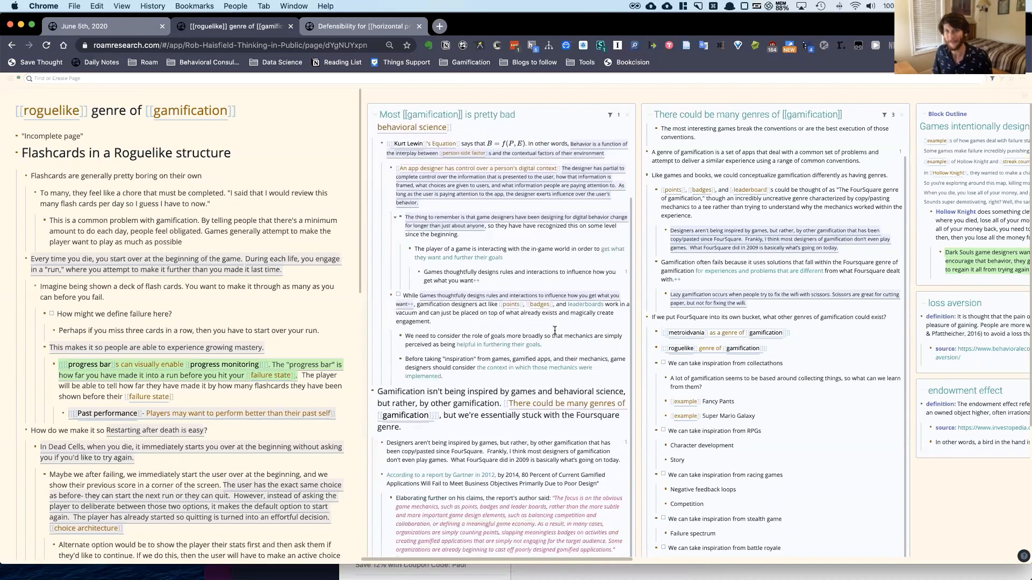
{"action": "scroll", "coordinate": [554, 330], "scroll_direction": "up", "scroll_amount": 4}
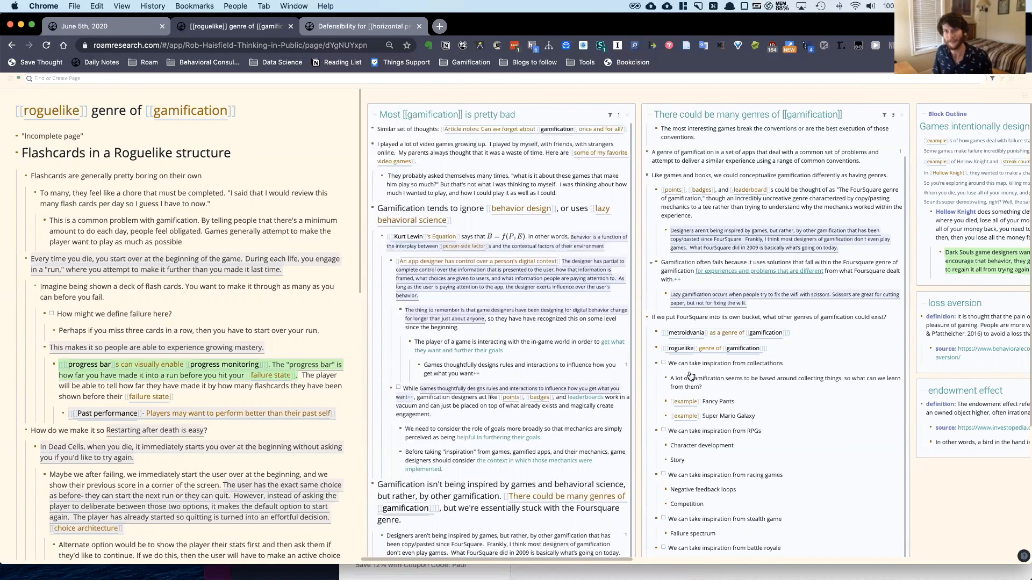
{"action": "left_click", "coordinate": [629, 115]}
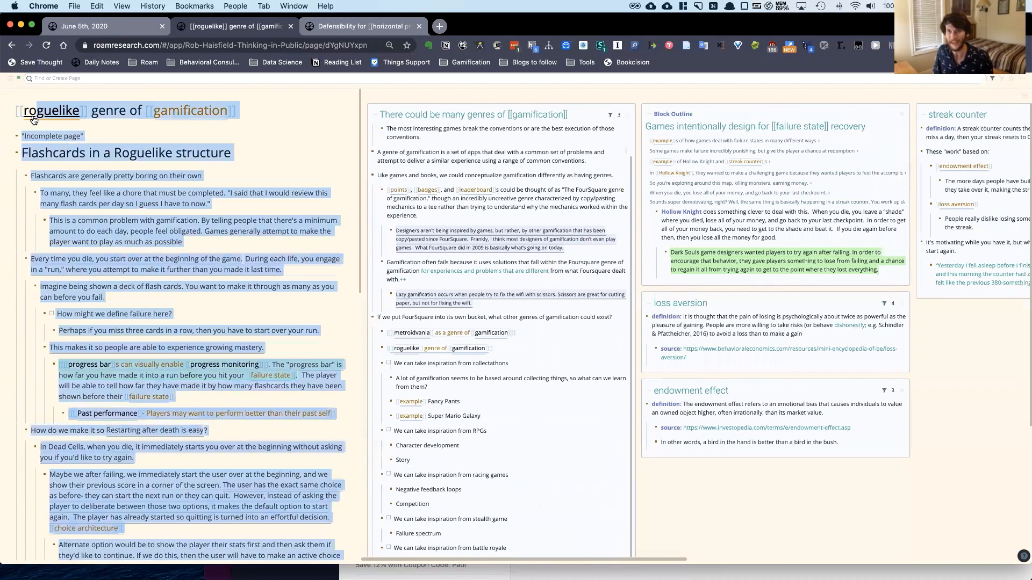
Step: Open the roguelike page in the sidebar and look through the "Flashcards in a Roguelike structure" outline in the main view
{"action": "left_click", "coordinate": [33, 118], "text": "shift"}
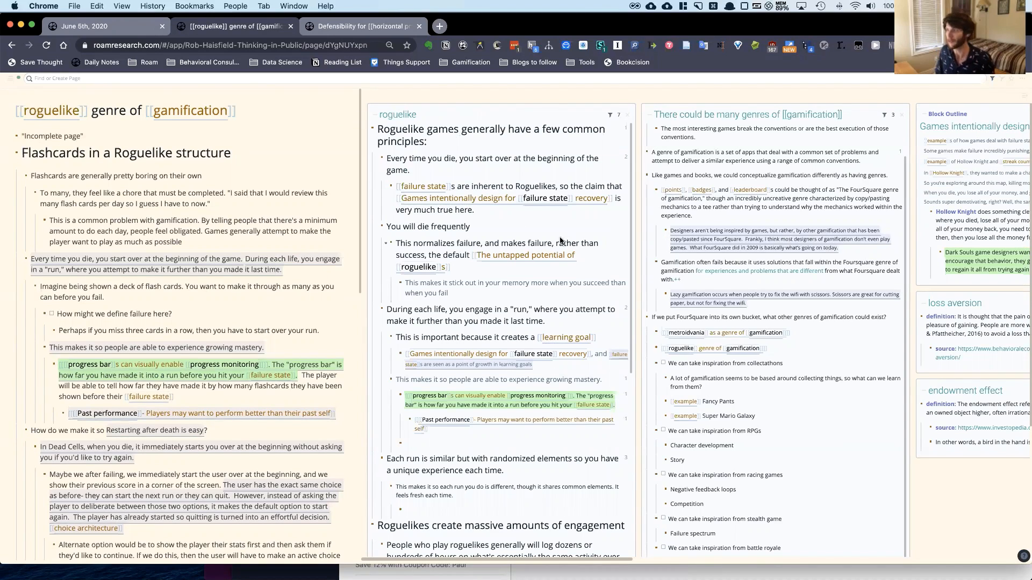
{"action": "scroll", "coordinate": [247, 232], "scroll_direction": "down", "scroll_amount": 1}
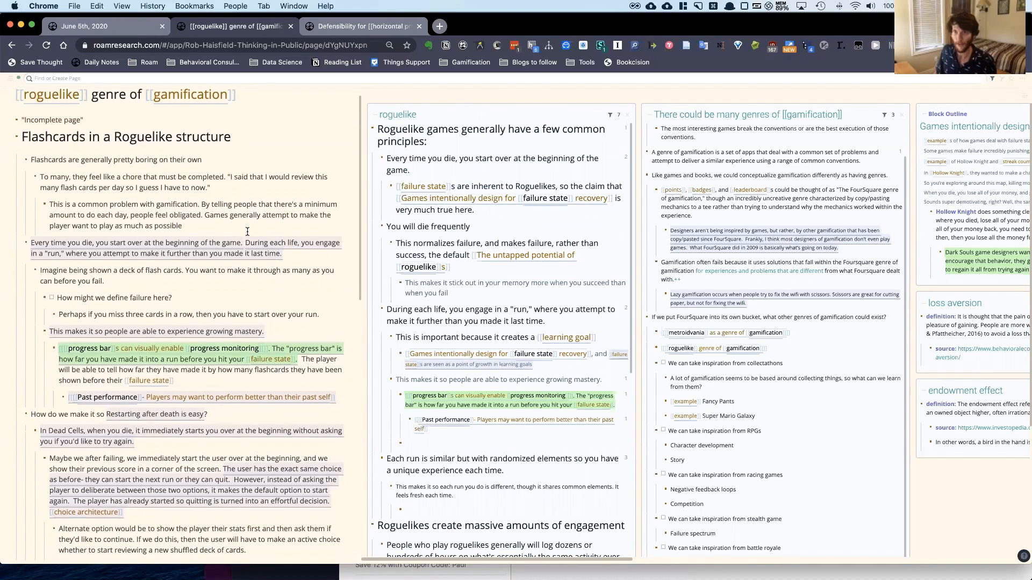
{"action": "scroll", "coordinate": [247, 232], "scroll_direction": "down", "scroll_amount": 3}
{"action": "scroll", "coordinate": [247, 232], "scroll_direction": "down", "scroll_amount": 2}
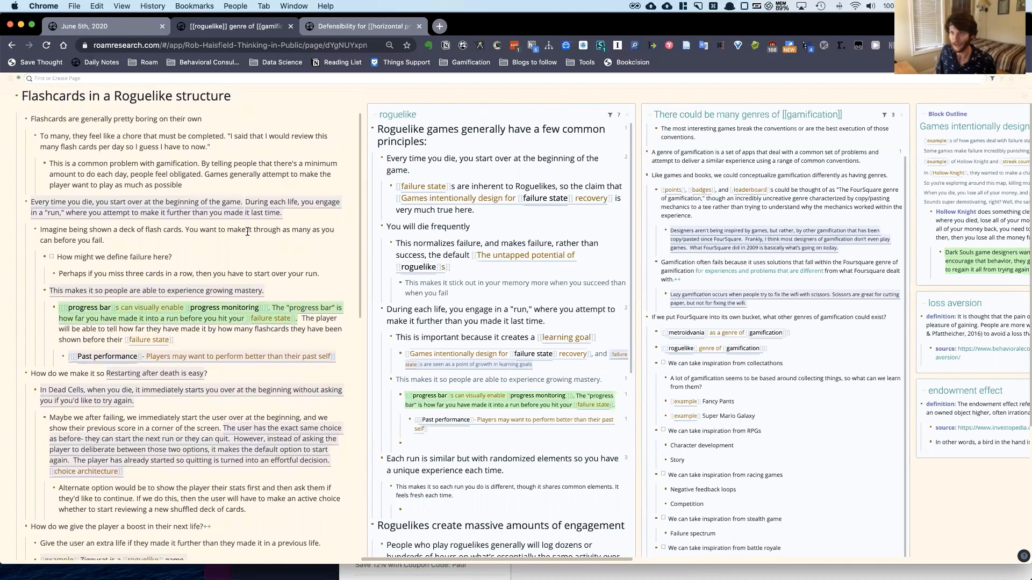
{"action": "scroll", "coordinate": [247, 232], "scroll_direction": "up", "scroll_amount": 3}
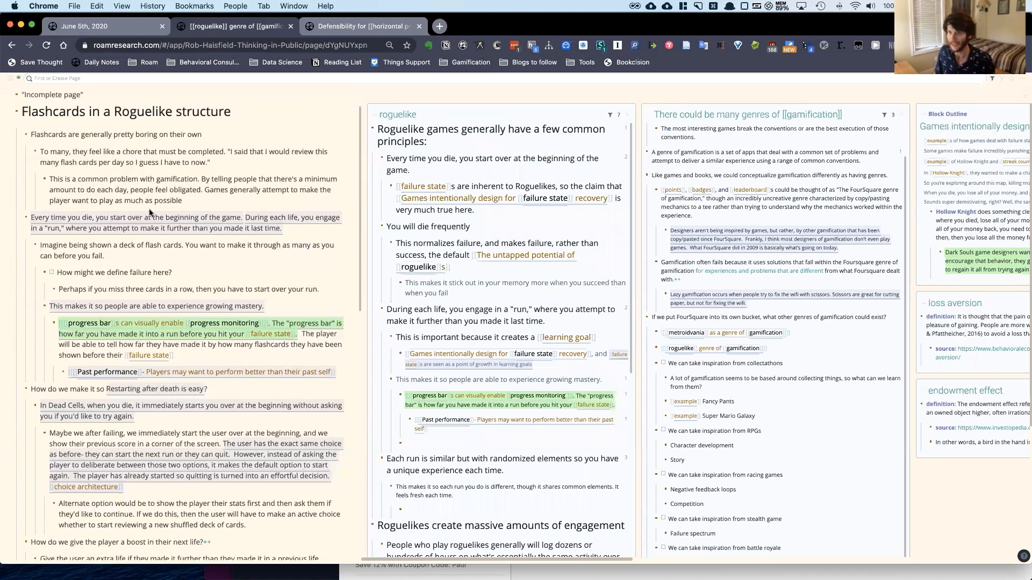
{"action": "scroll", "coordinate": [192, 226], "scroll_direction": "up", "scroll_amount": 1}
{"action": "scroll", "coordinate": [193, 227], "scroll_direction": "up", "scroll_amount": 2}
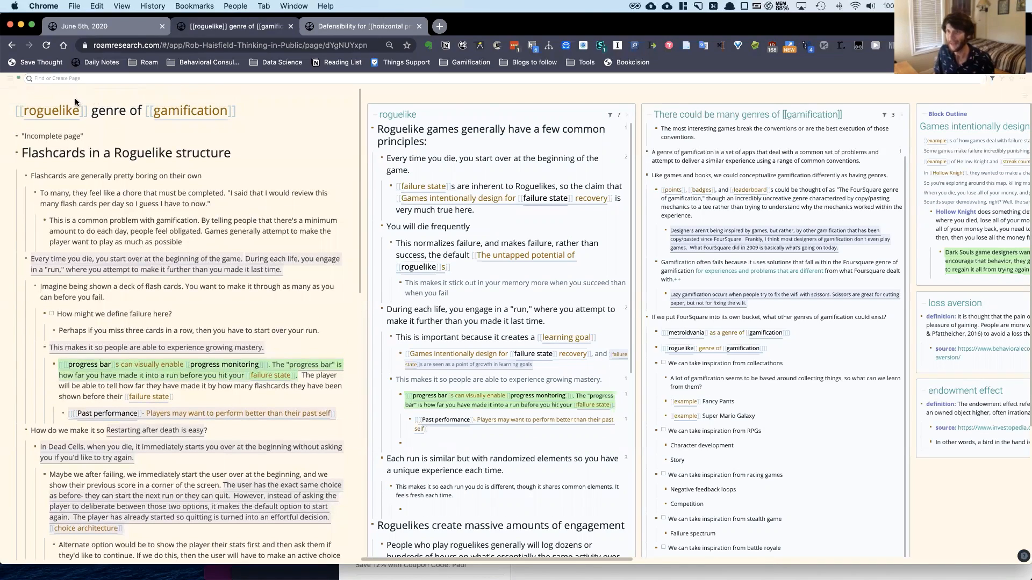
Step: Examine the common roguelike principles in the sidebar, focusing on "Every time you die, you start over", alongside the flashcards outline
{"action": "left_click", "coordinate": [426, 141]}
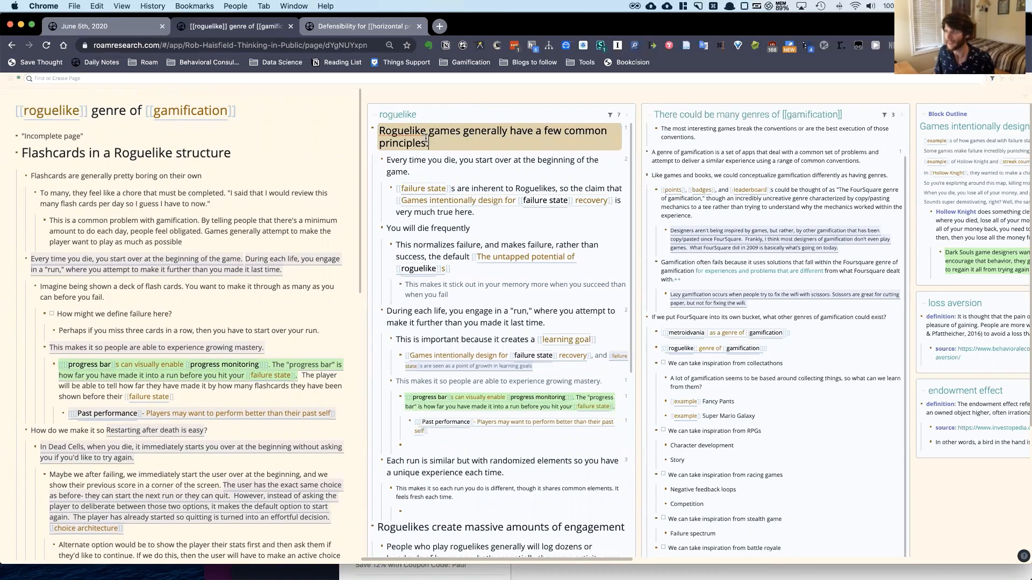
{"action": "scroll", "coordinate": [457, 332], "scroll_direction": "down", "scroll_amount": 1}
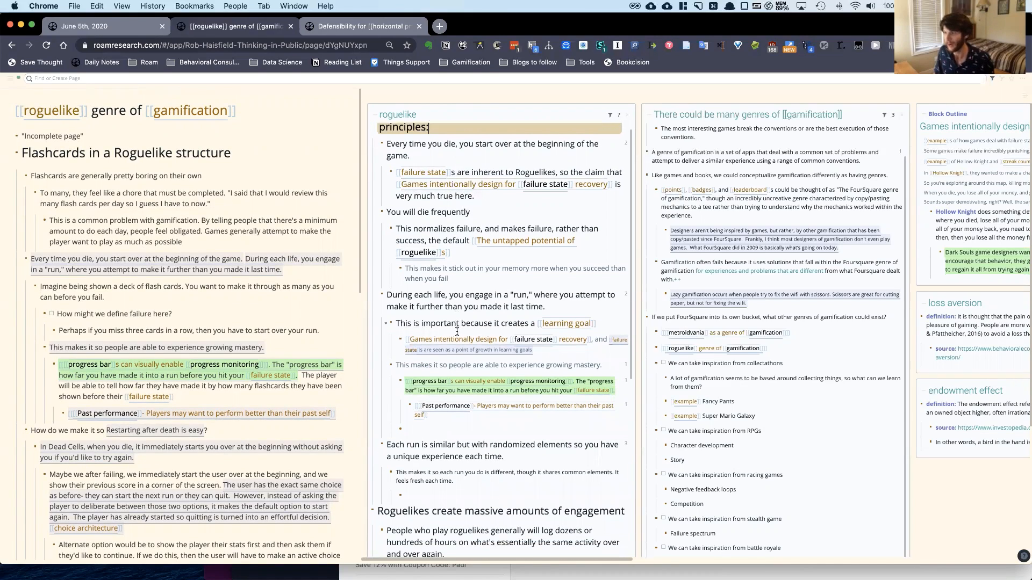
{"action": "scroll", "coordinate": [456, 332], "scroll_direction": "up", "scroll_amount": 1}
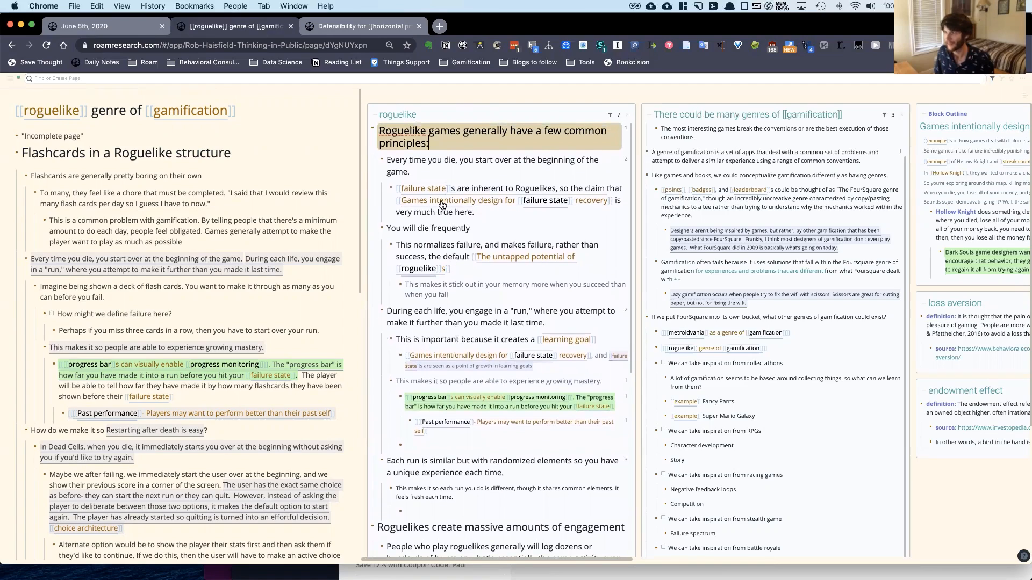
{"action": "left_click", "coordinate": [441, 159]}
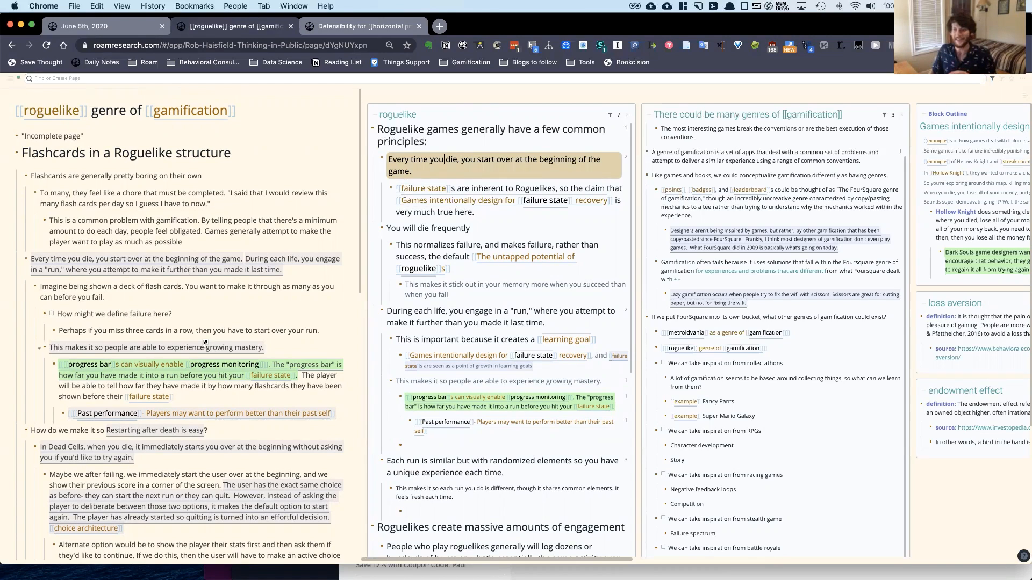
{"action": "scroll", "coordinate": [204, 344], "scroll_direction": "down", "scroll_amount": 3}
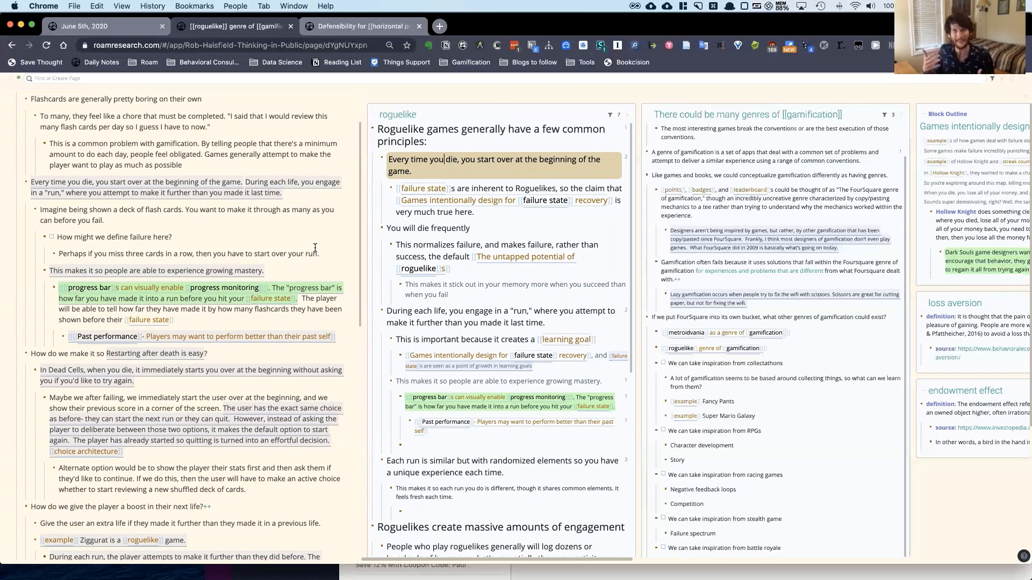
Step: Search for "up and" and open "learning through going up and down the ladder of abstraction" in the sidebar
{"action": "key", "text": "super+u"}
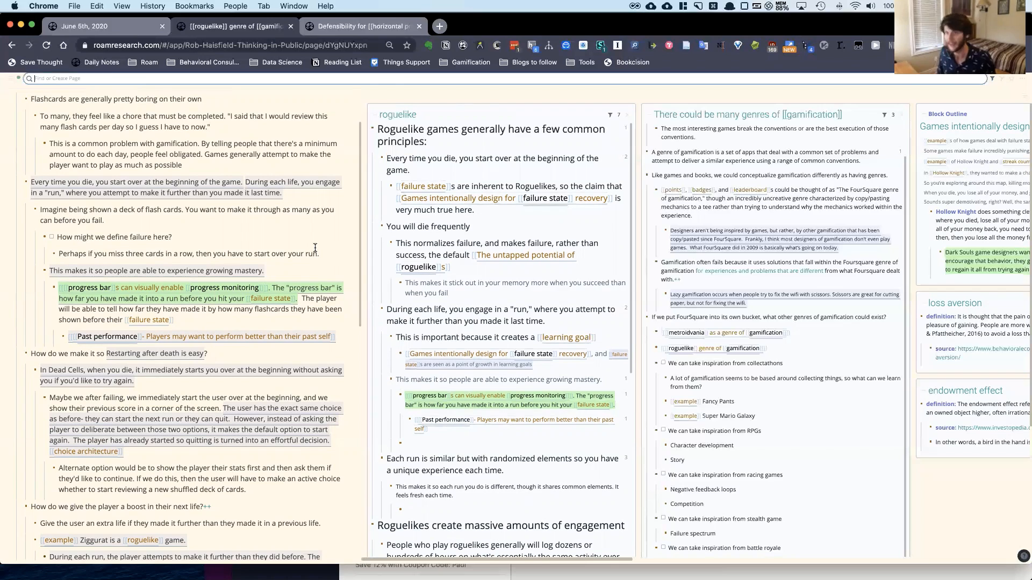
{"action": "type", "text": "up and"}
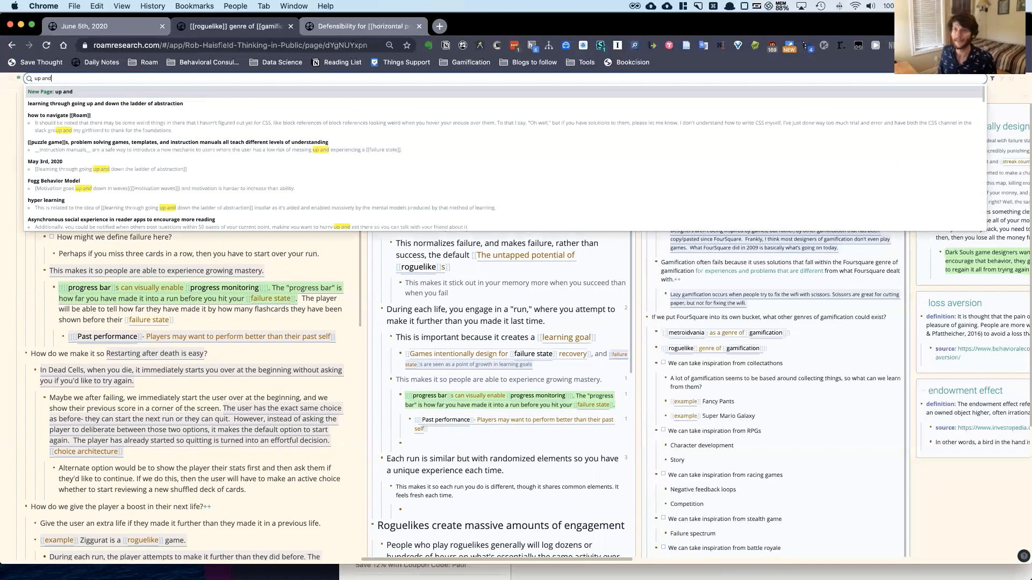
{"action": "key", "text": "Down"}
{"action": "key", "text": "shift+Return"}
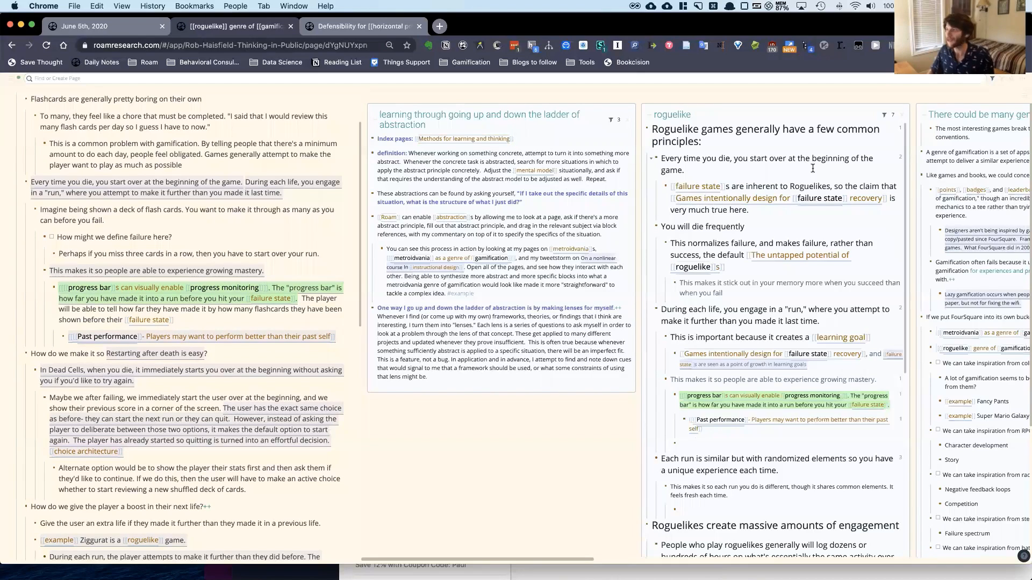
Step: Collapse the "Flashcards in a Roguelike structure" outline on the roguelike genre of gamification page
{"action": "left_click", "coordinate": [761, 200], "text": "shift"}
{"action": "scroll", "coordinate": [47, 139], "scroll_direction": "up", "scroll_amount": 3}
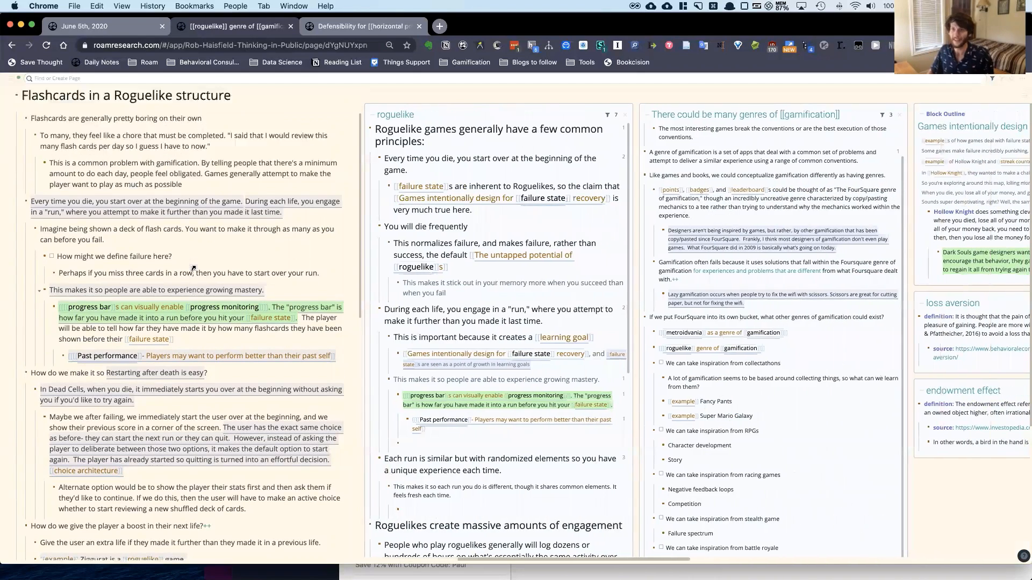
{"action": "left_click", "coordinate": [35, 155]}
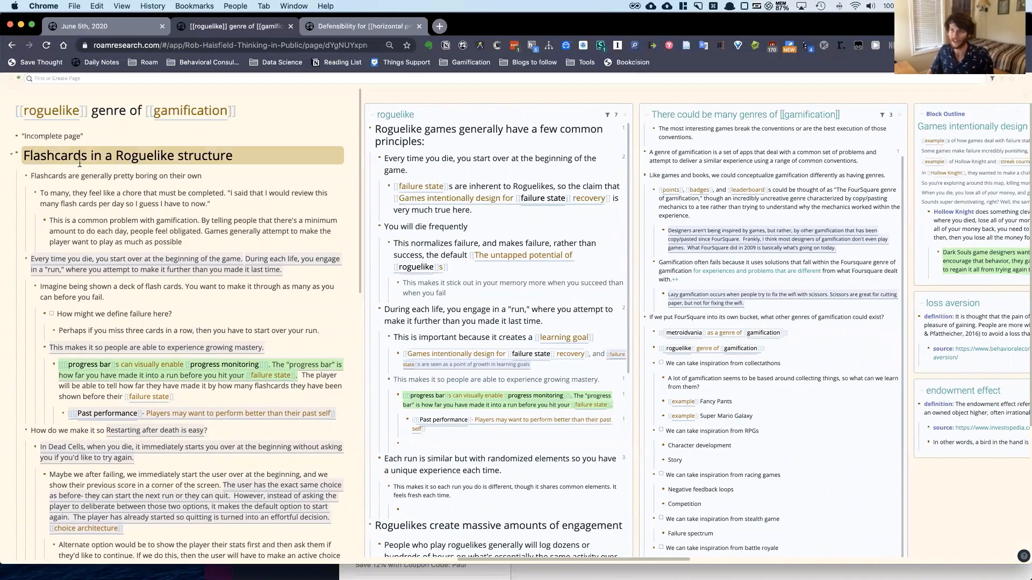
{"action": "key", "text": "super+Up"}
Step: Add the block "Some other concept iun a roguelike structure" below the flashcards heading, with an empty nested block under it
{"action": "key", "text": "Return"}
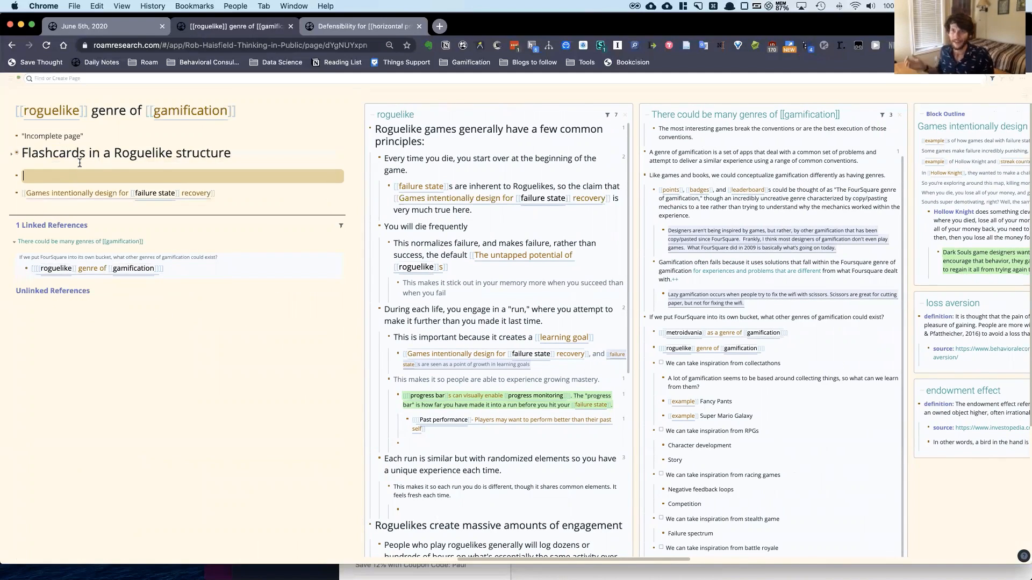
{"action": "type", "text": "Some other conec"}
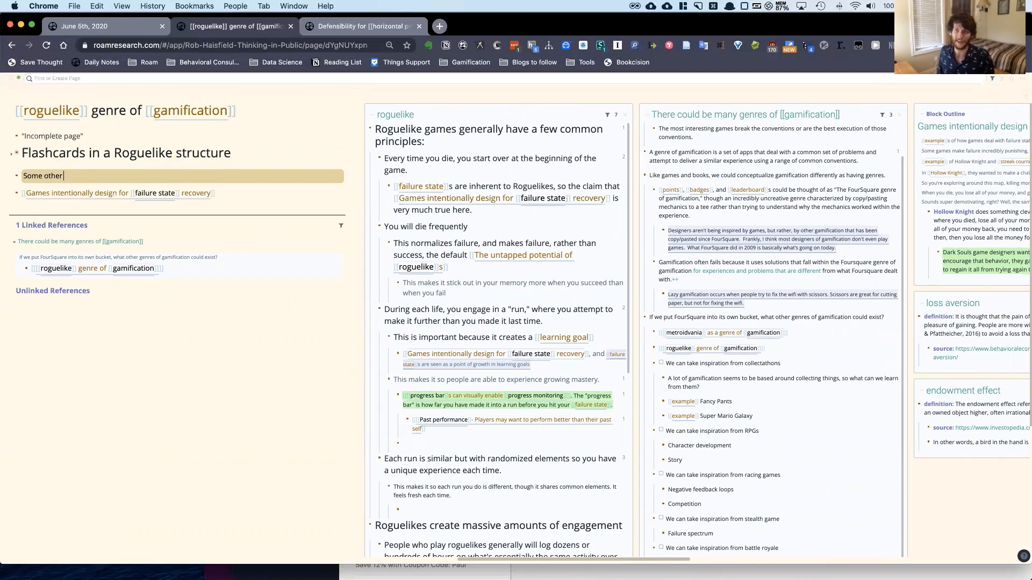
{"action": "key", "text": "BackSpace"}
{"action": "key", "text": "BackSpace"}
{"action": "type", "text": "cept iun"}
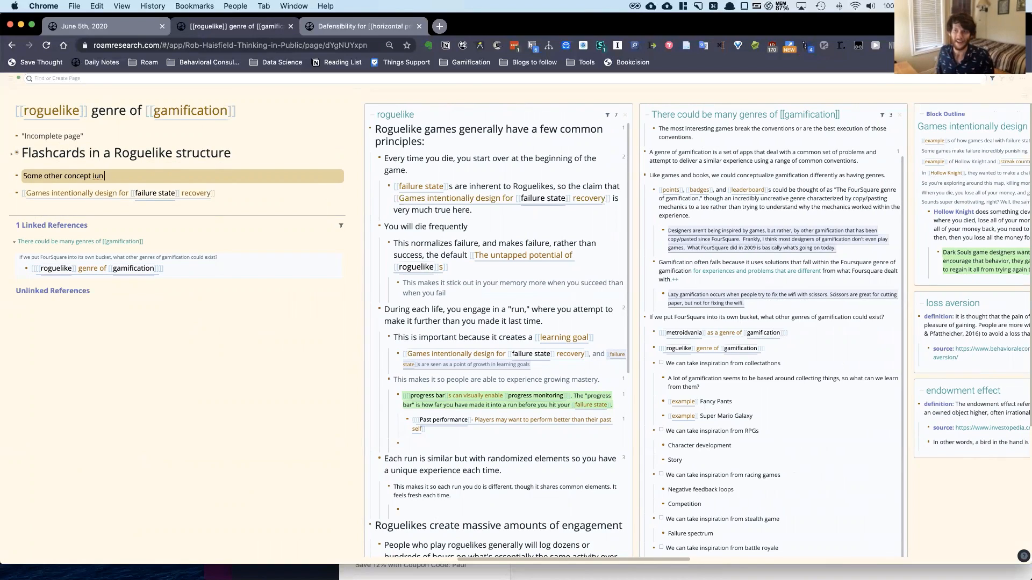
{"action": "type", "text": " a rogueli"}
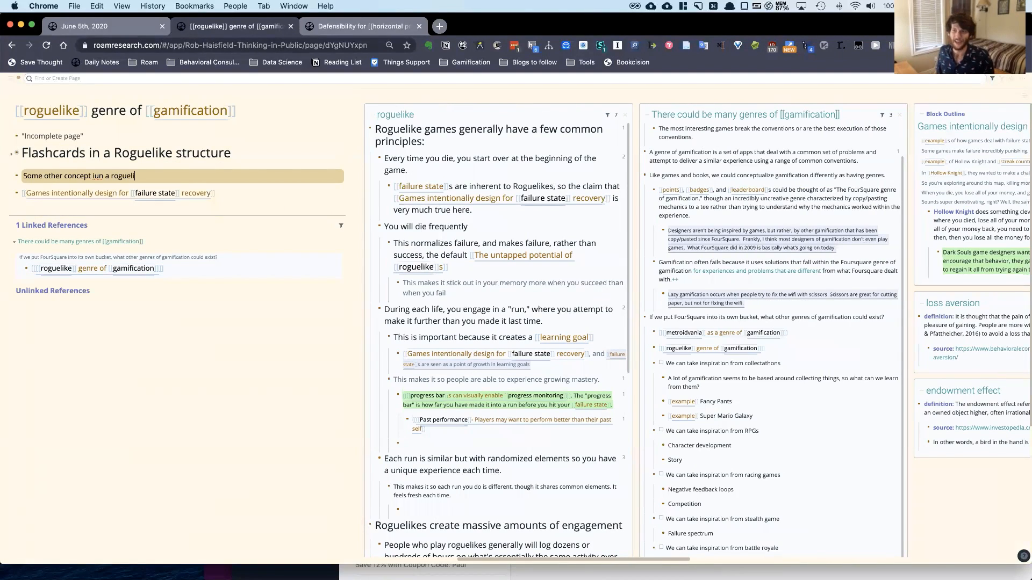
{"action": "type", "text": "ke structure"}
{"action": "key", "text": "Return"}
{"action": "key", "text": "Tab"}
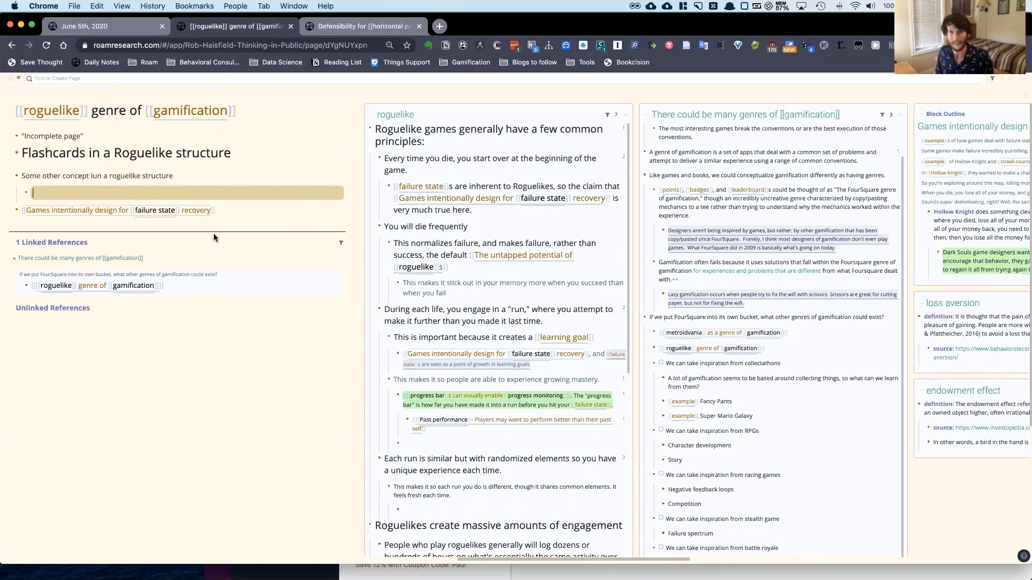
Step: Delete the "Some other concept" block with its empty child and expand the flashcards outline again
{"action": "left_click_drag", "start_coordinate": [139, 173], "coordinate": [138, 188]}
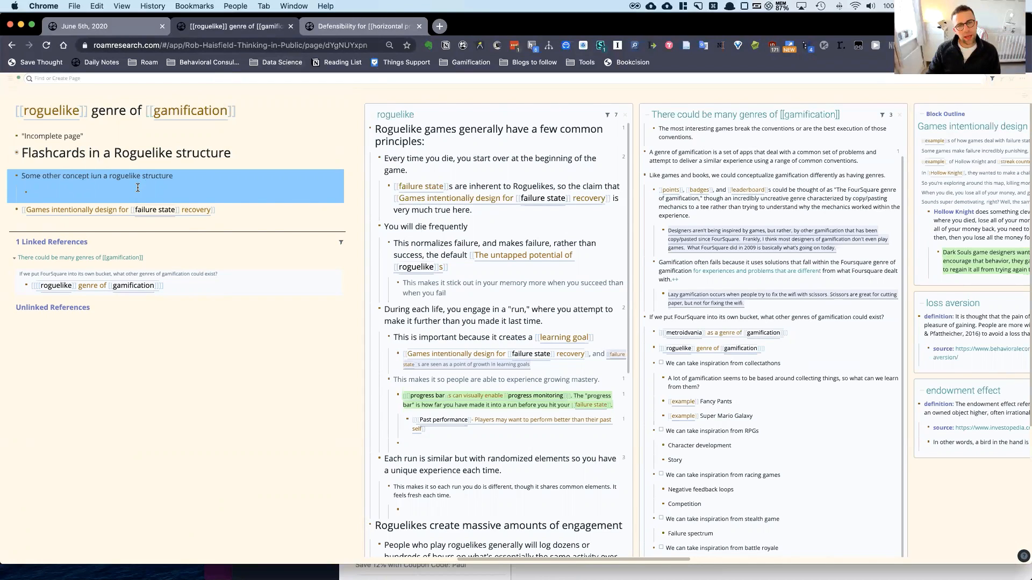
{"action": "key", "text": "BackSpace"}
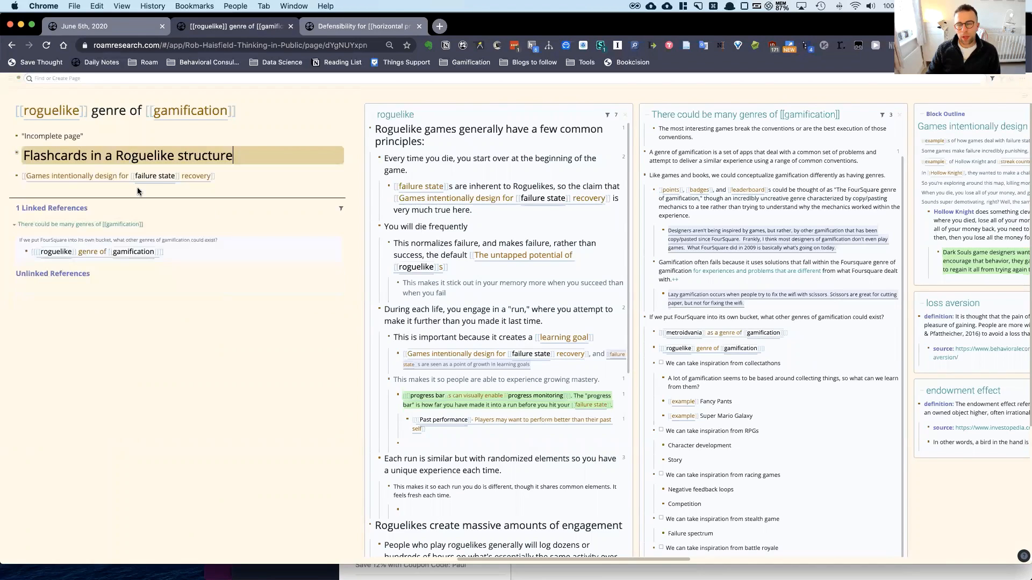
{"action": "key", "text": "super+Down"}
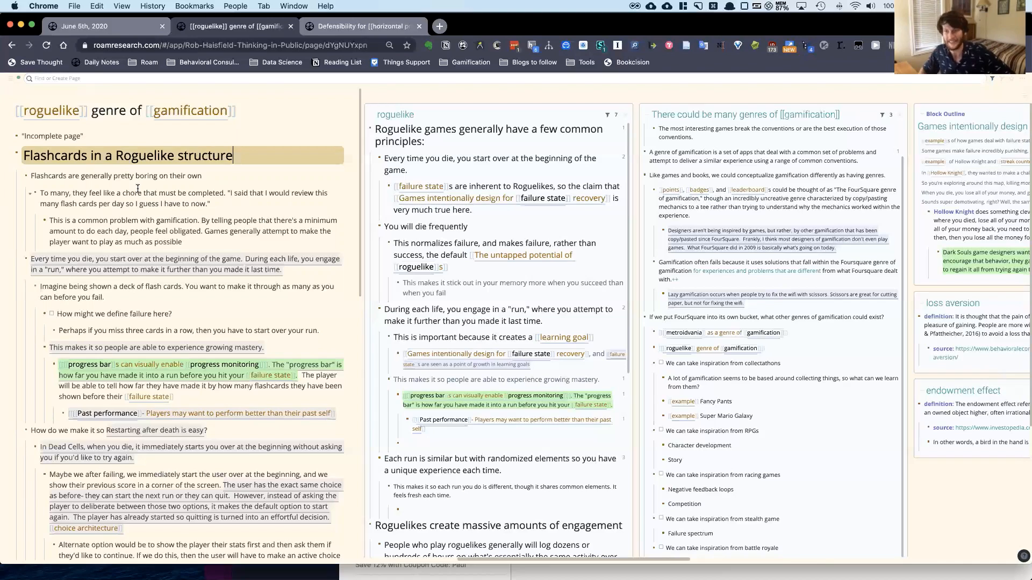
Step: Look through the "Flashcards in a Roguelike structure" outline down to the randomized runs section and return to its heading
{"action": "scroll", "coordinate": [211, 319], "scroll_direction": "down", "scroll_amount": 2}
{"action": "scroll", "coordinate": [211, 319], "scroll_direction": "down", "scroll_amount": 2}
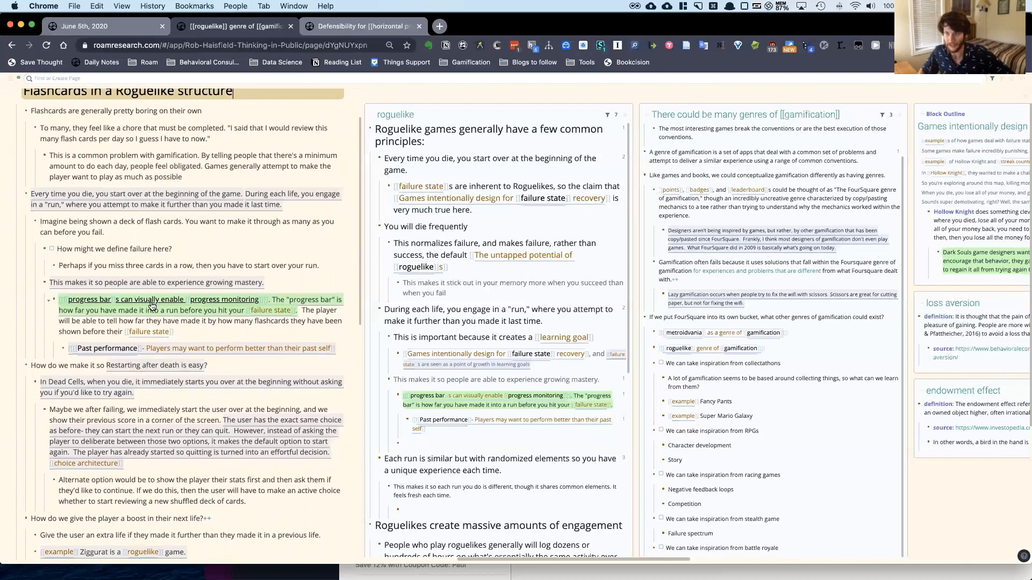
{"action": "scroll", "coordinate": [177, 353], "scroll_direction": "down", "scroll_amount": 1}
{"action": "scroll", "coordinate": [177, 352], "scroll_direction": "down", "scroll_amount": 9}
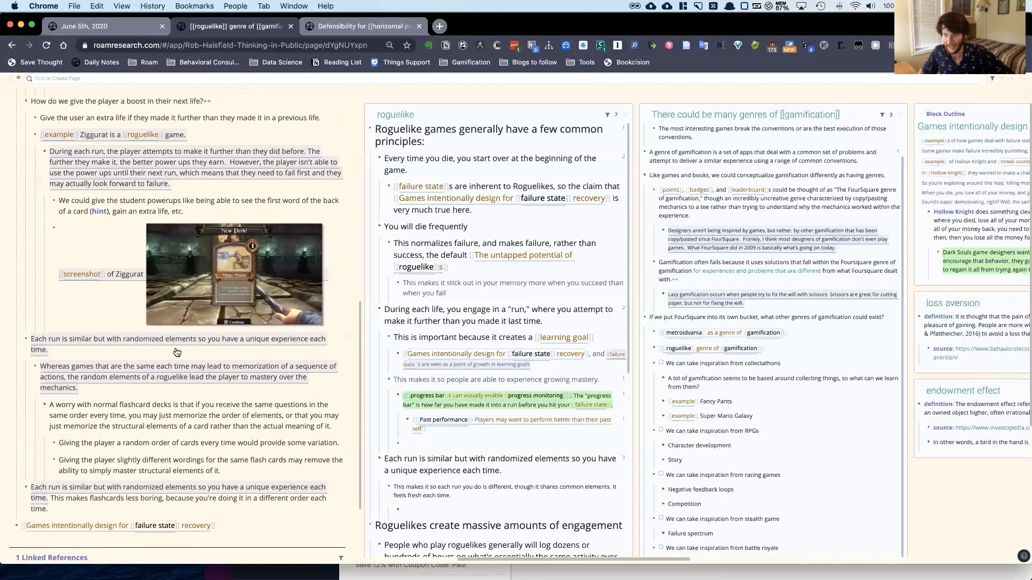
{"action": "scroll", "coordinate": [101, 332], "scroll_direction": "up", "scroll_amount": 5}
{"action": "scroll", "coordinate": [101, 331], "scroll_direction": "up", "scroll_amount": 1}
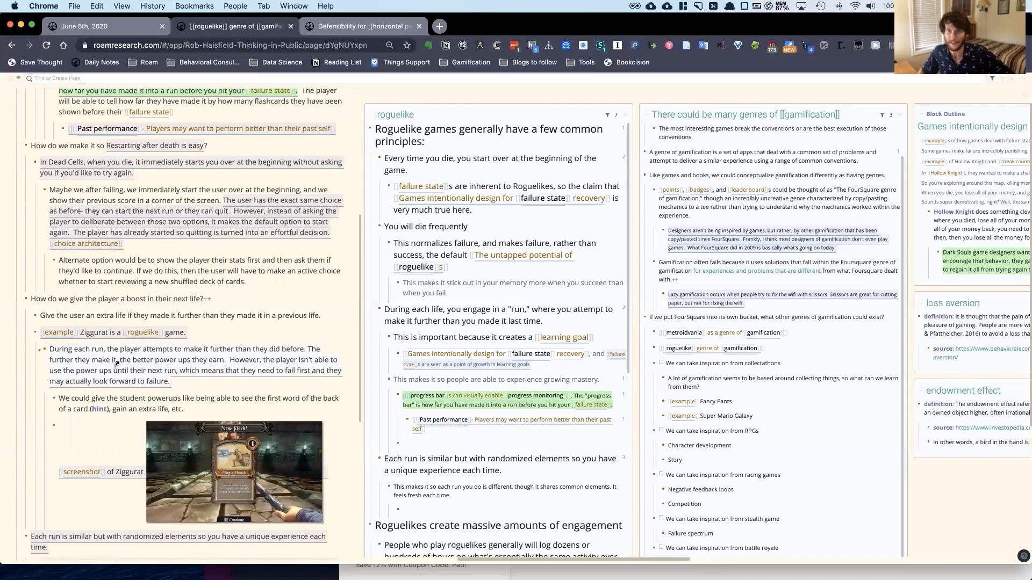
{"action": "scroll", "coordinate": [117, 364], "scroll_direction": "up", "scroll_amount": 10}
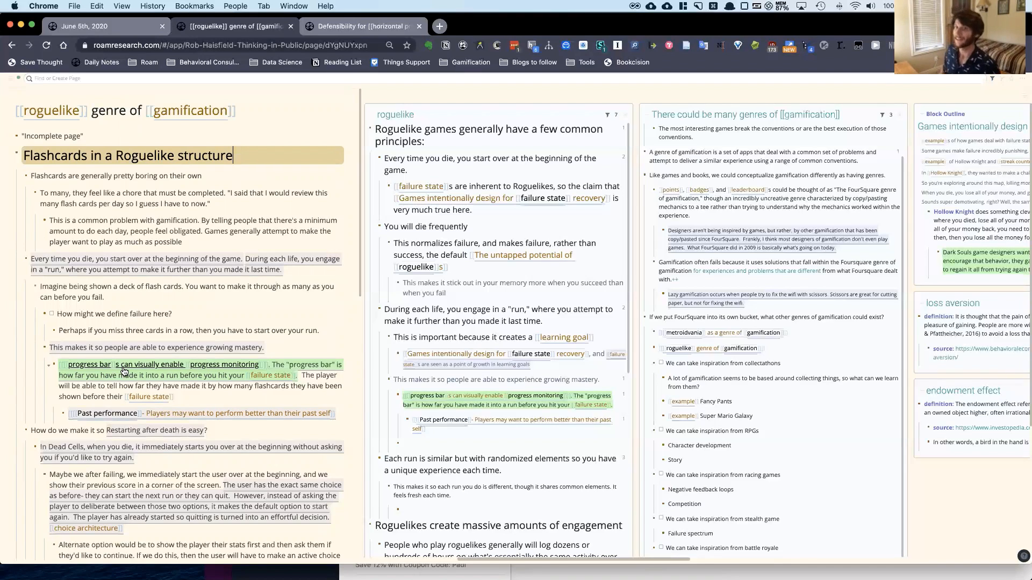
Step: Hide and reopen the right sidebar, and look across the pages stacked in it
{"action": "scroll", "coordinate": [429, 403], "scroll_direction": "left", "scroll_amount": 2}
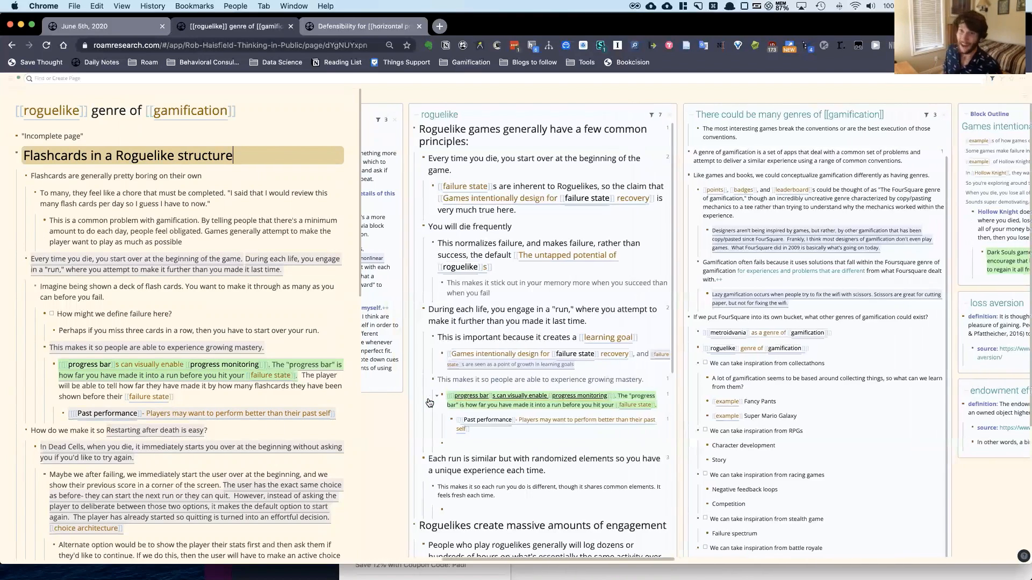
{"action": "scroll", "coordinate": [429, 403], "scroll_direction": "left", "scroll_amount": 5}
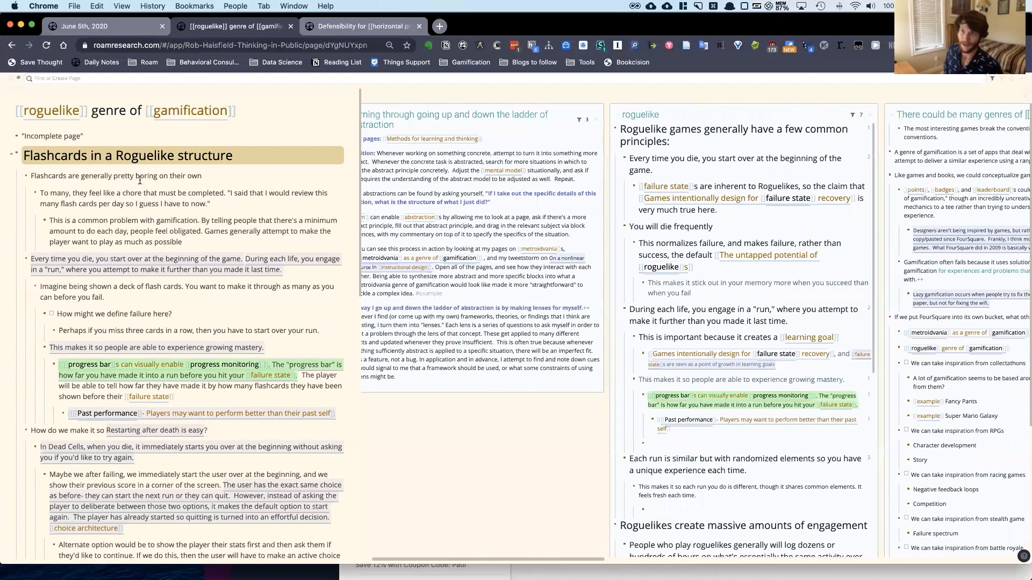
{"action": "left_click", "coordinate": [1023, 99]}
{"action": "left_click", "coordinate": [1022, 80]}
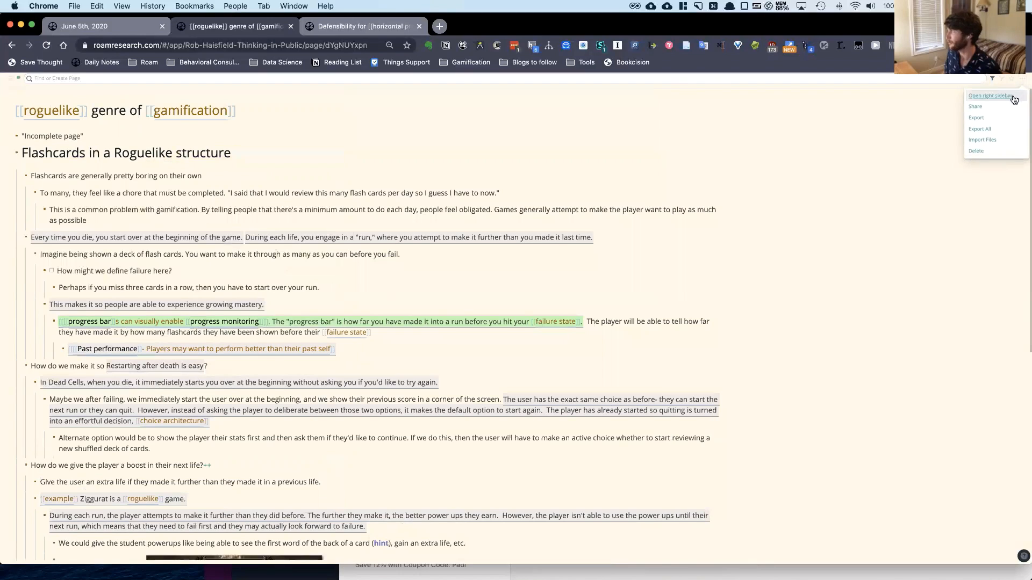
{"action": "left_click", "coordinate": [1012, 96]}
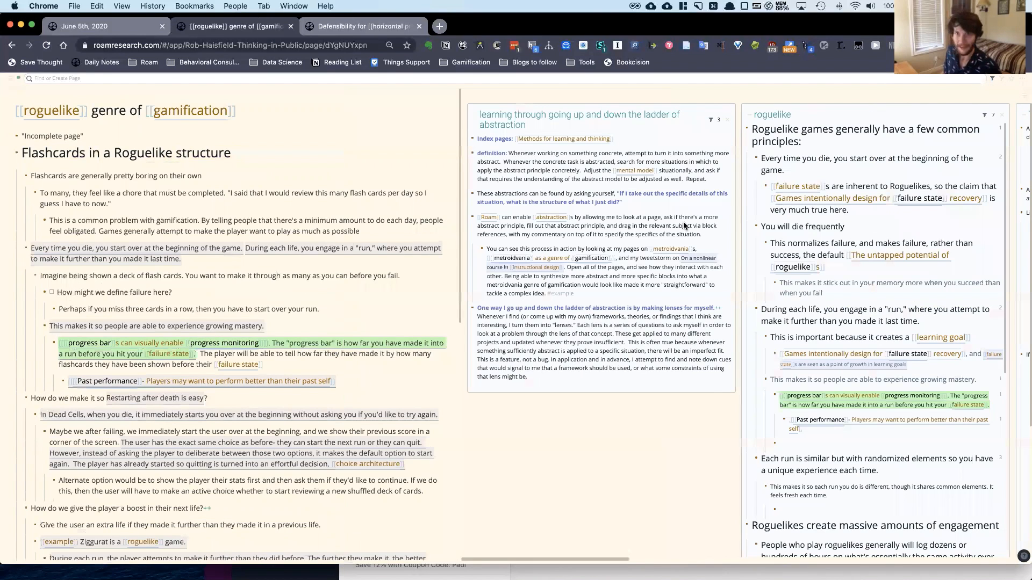
{"action": "scroll", "coordinate": [684, 225], "scroll_direction": "right", "scroll_amount": 10}
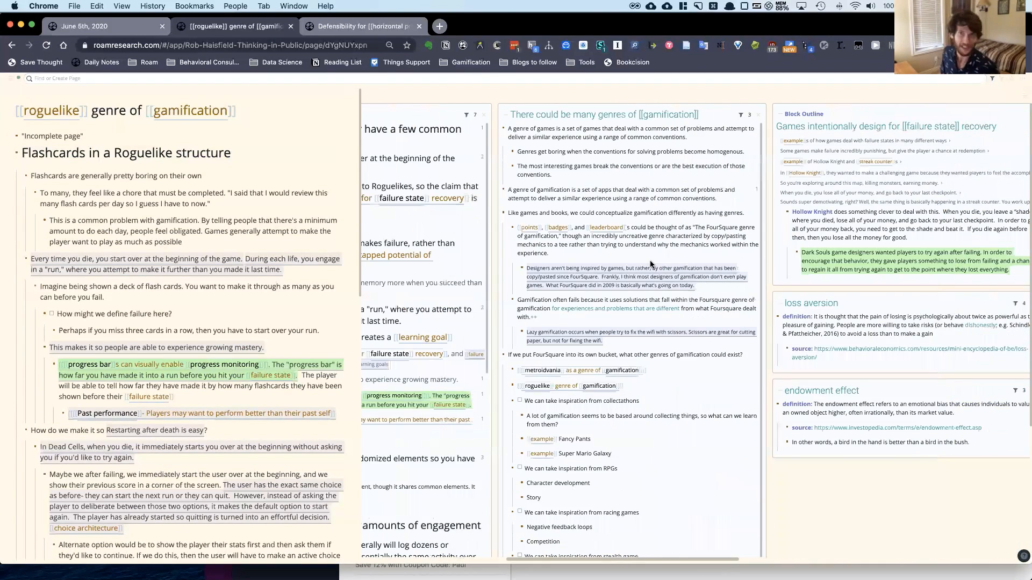
{"action": "scroll", "coordinate": [650, 260], "scroll_direction": "right", "scroll_amount": 1}
{"action": "scroll", "coordinate": [649, 263], "scroll_direction": "left", "scroll_amount": 10}
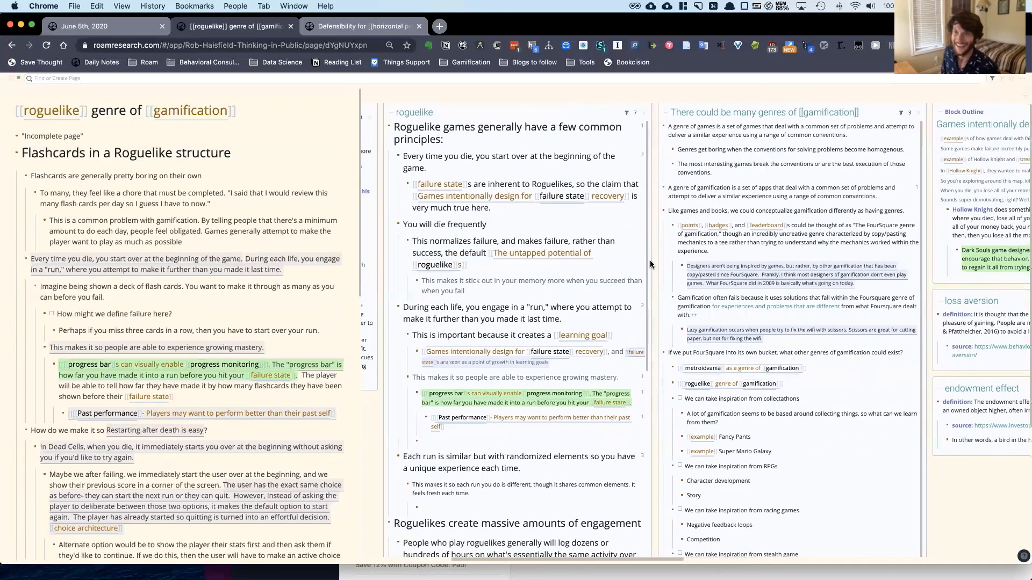
{"action": "scroll", "coordinate": [649, 260], "scroll_direction": "right", "scroll_amount": 3}
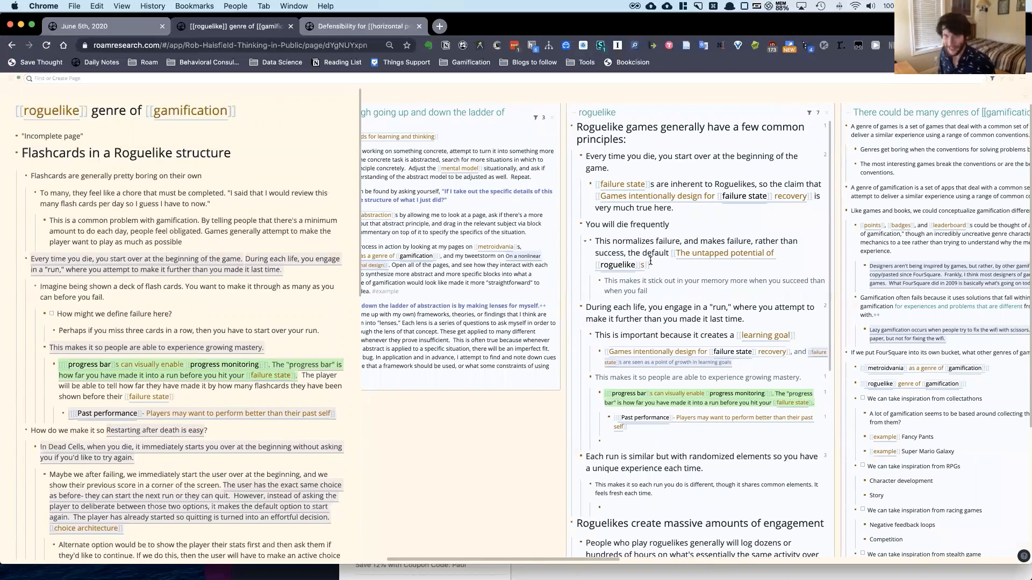
Step: Reduce the browser zoom to fit more pages side by side and examine the sidebar through to the Hollow Knight and streak counters outline
{"action": "key", "text": "super+minus"}
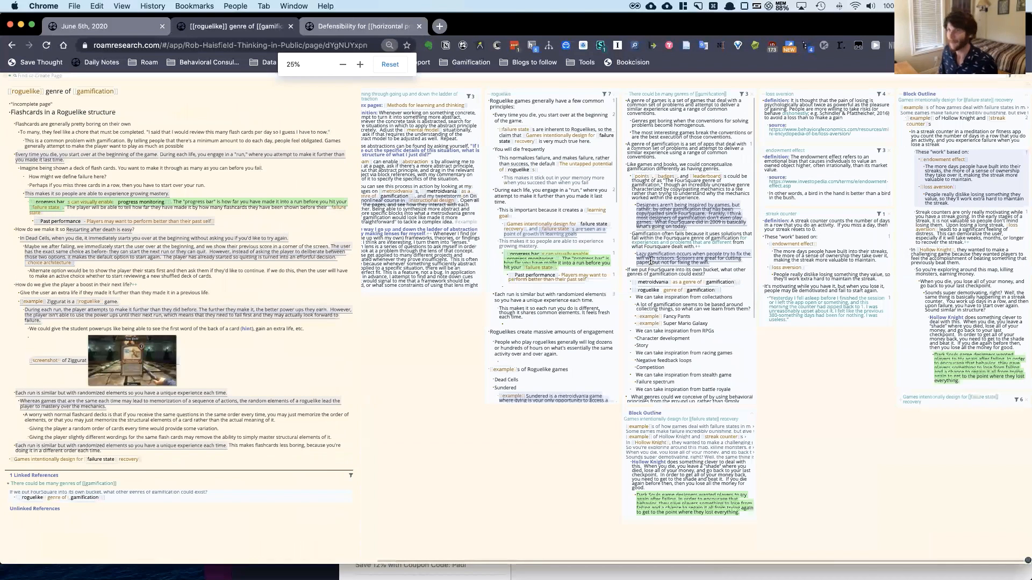
{"action": "key", "text": "super+minus"}
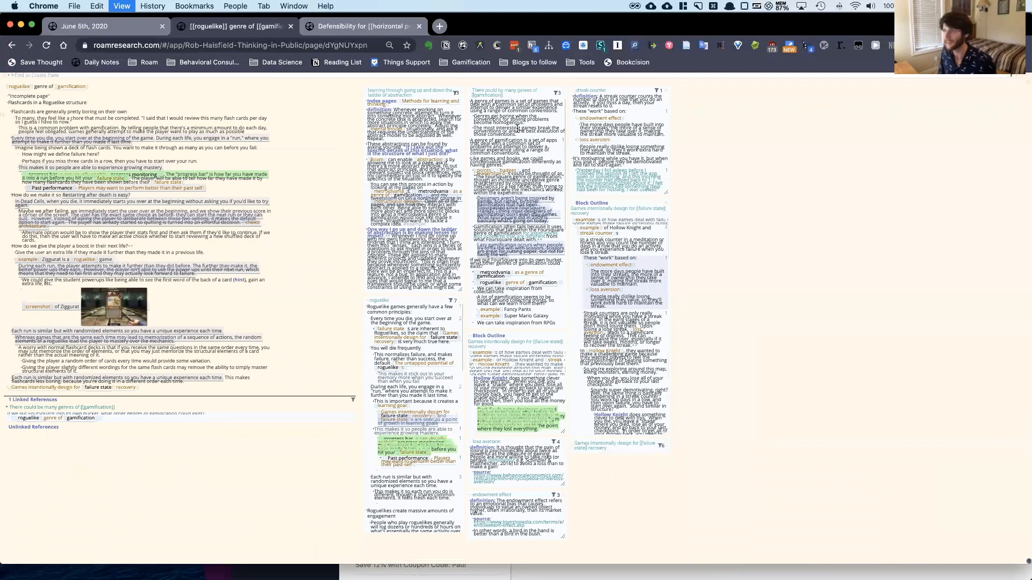
{"action": "key", "text": "super+equal"}
{"action": "key", "text": "super+equal"}
{"action": "scroll", "coordinate": [538, 161], "scroll_direction": "right", "scroll_amount": 4}
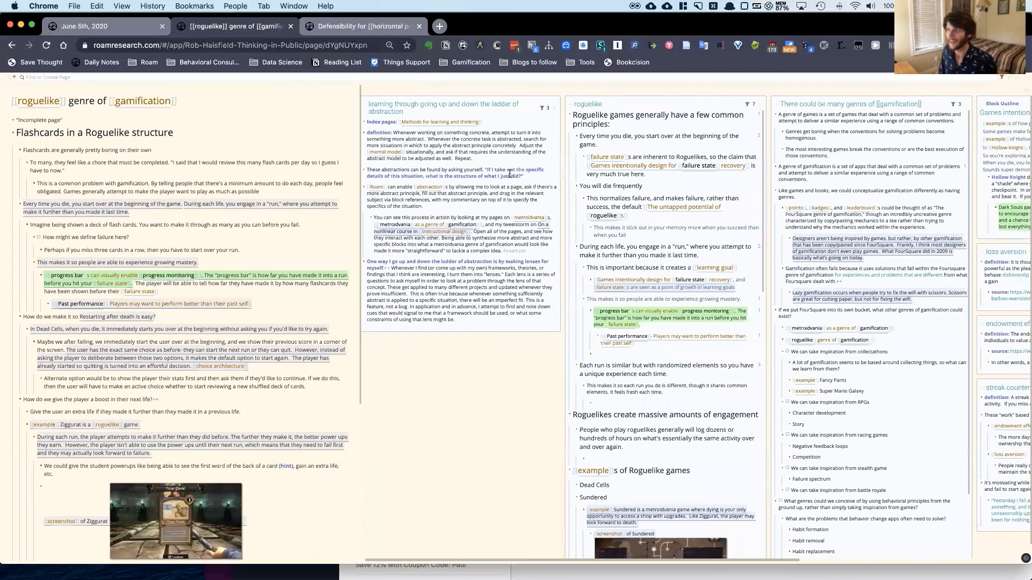
{"action": "scroll", "coordinate": [509, 174], "scroll_direction": "right", "scroll_amount": 8}
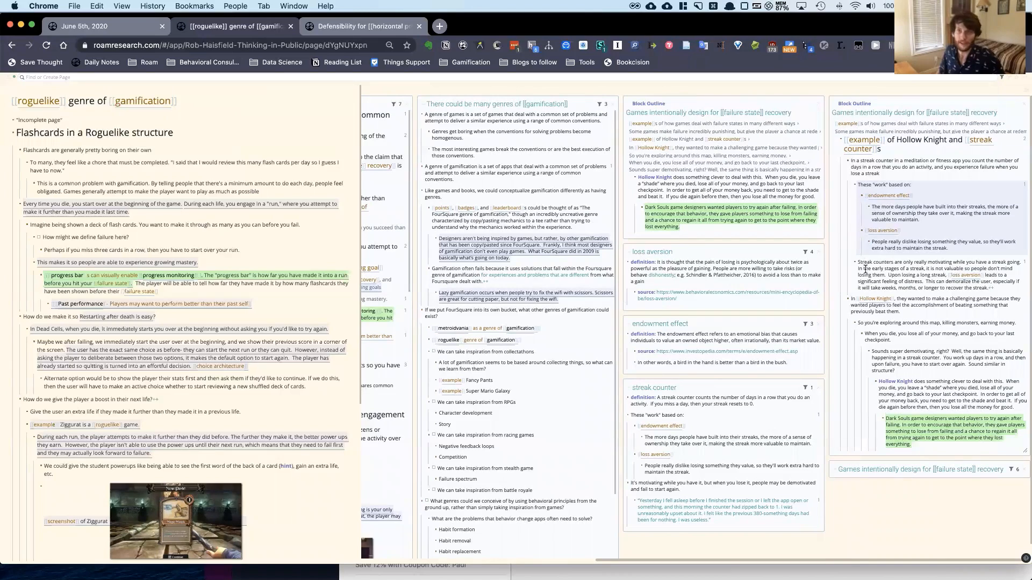
{"action": "scroll", "coordinate": [631, 291], "scroll_direction": "left", "scroll_amount": 10}
{"action": "scroll", "coordinate": [631, 292], "scroll_direction": "left", "scroll_amount": 3}
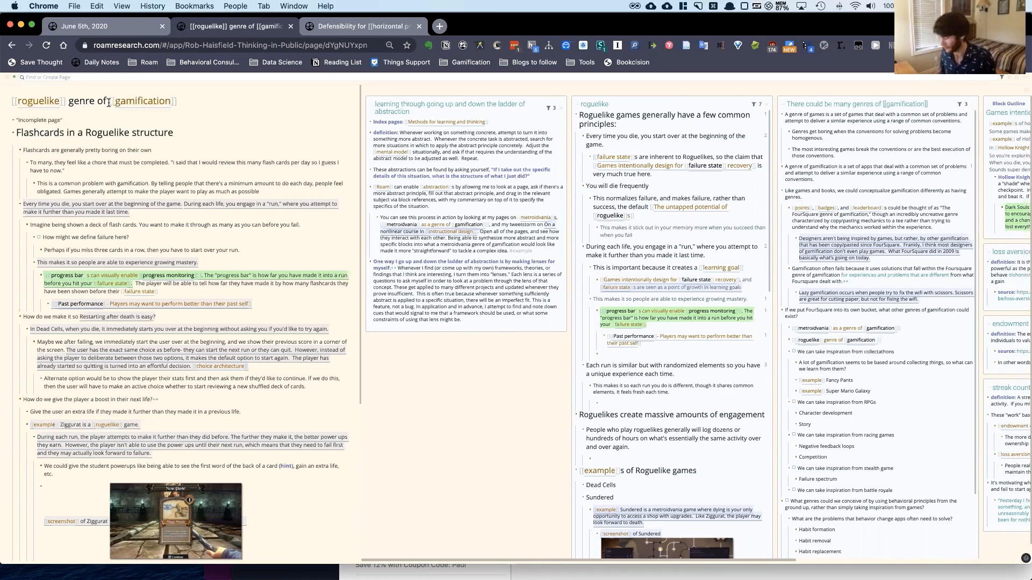
Step: Search the graph for "roguelike" to view the matching pages and blocks, and leave the search without opening one
{"action": "key", "text": "super+u"}
{"action": "type", "text": "s"}
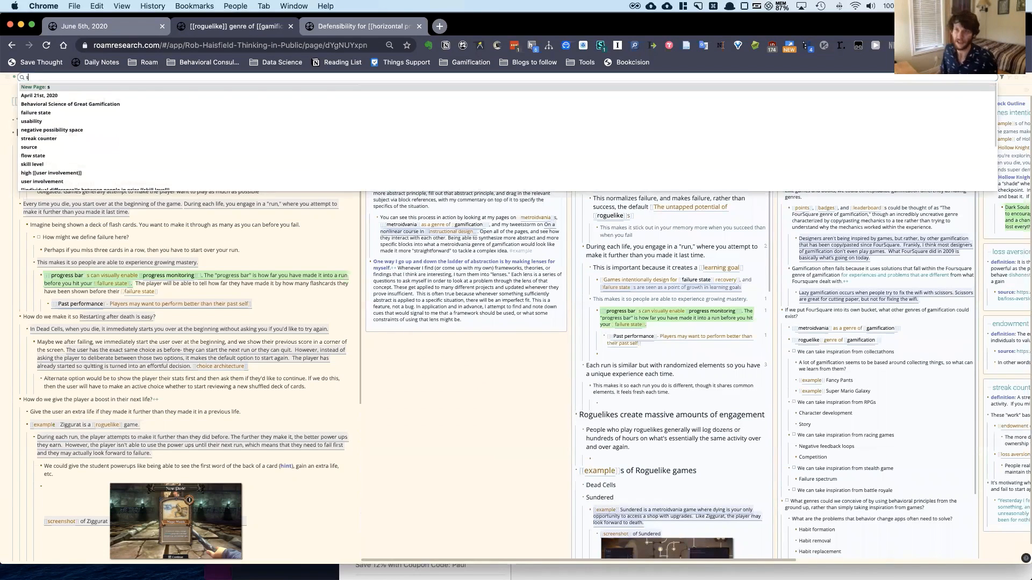
{"action": "key", "text": "BackSpace"}
{"action": "type", "text": "roguelike"}
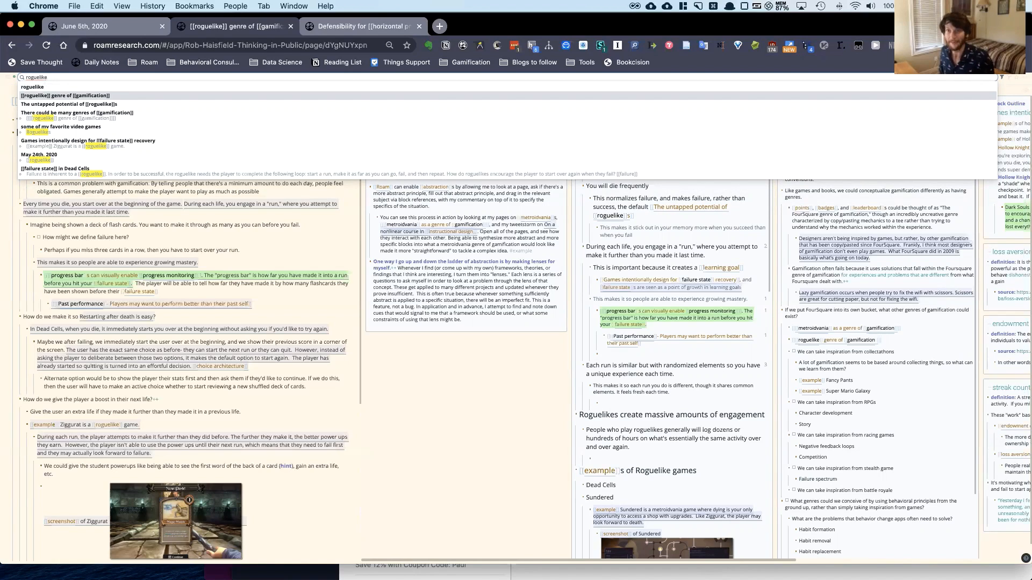
{"action": "key", "text": "Escape"}
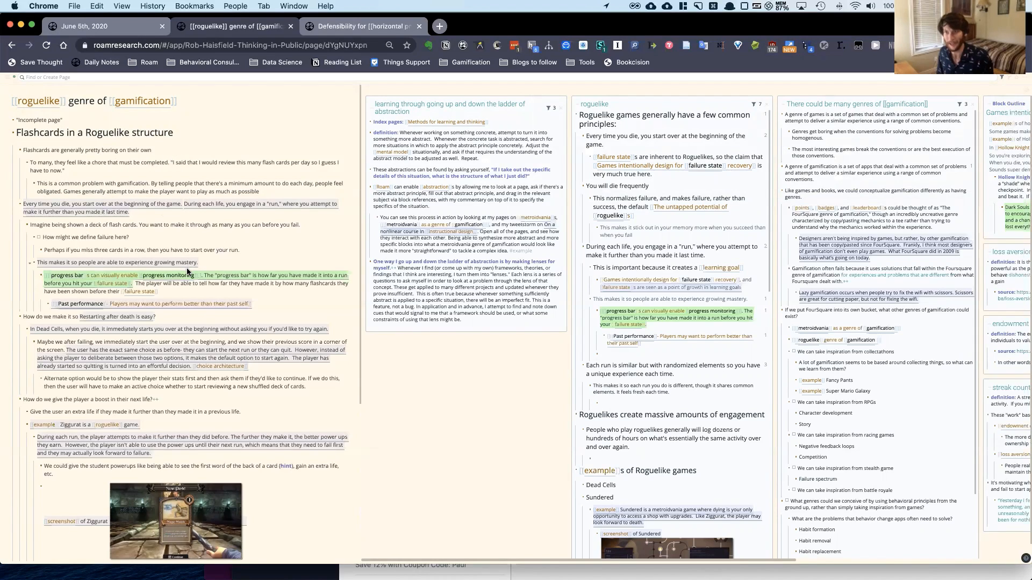
Step: Open "[[Past performance]]- Players may want to perform better than their past self" in the sidebar and close the extra roguelike block outline
{"action": "scroll", "coordinate": [187, 269], "scroll_direction": "down", "scroll_amount": 1}
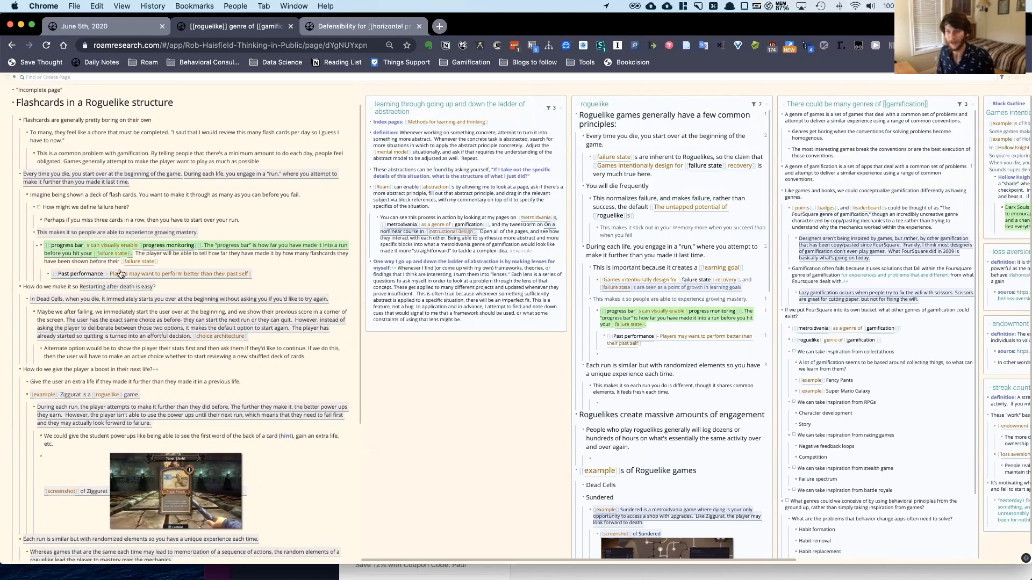
{"action": "left_click", "coordinate": [219, 276], "text": "shift"}
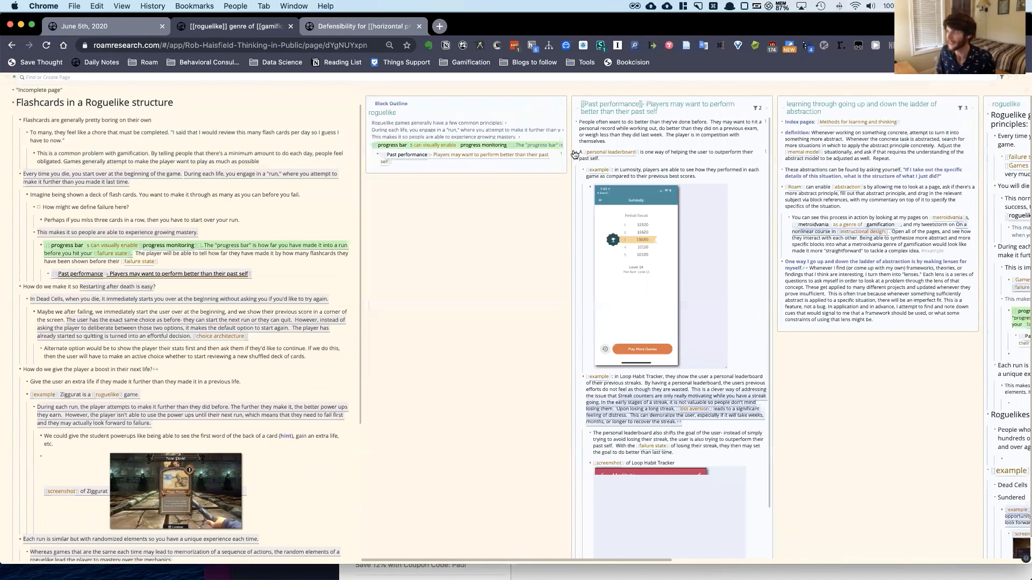
{"action": "left_click", "coordinate": [559, 107]}
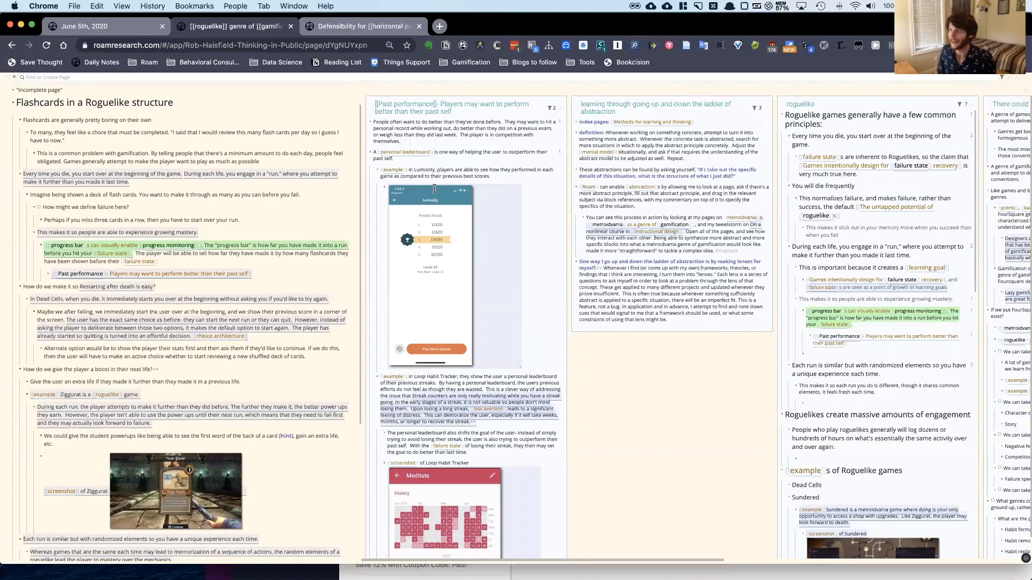
Step: View the "personal leaderboard" page in the sidebar, close it, and open the linked references of the Past performance page
{"action": "left_click", "coordinate": [406, 154], "text": "shift"}
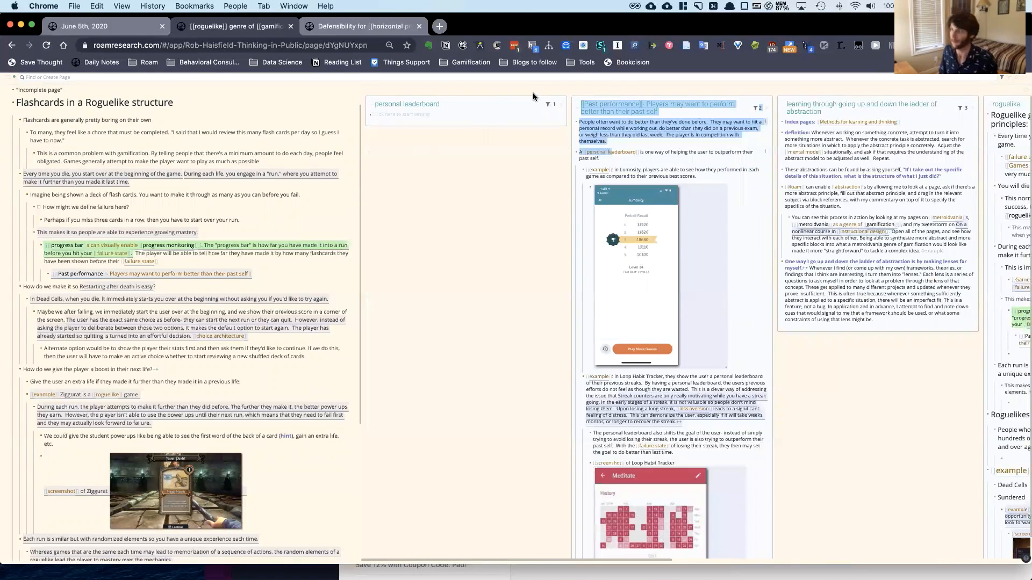
{"action": "left_click", "coordinate": [563, 105]}
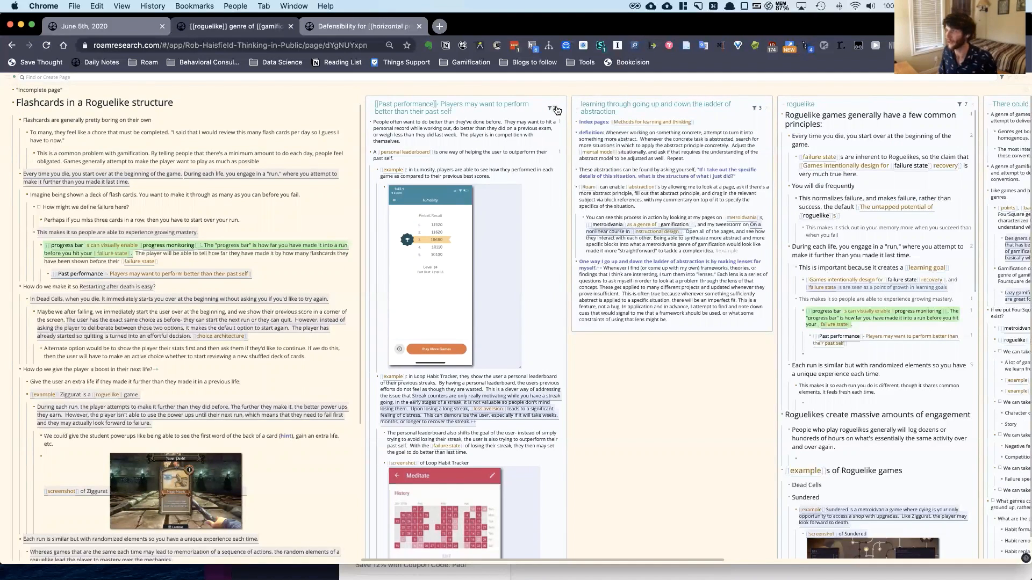
{"action": "left_click", "coordinate": [554, 108]}
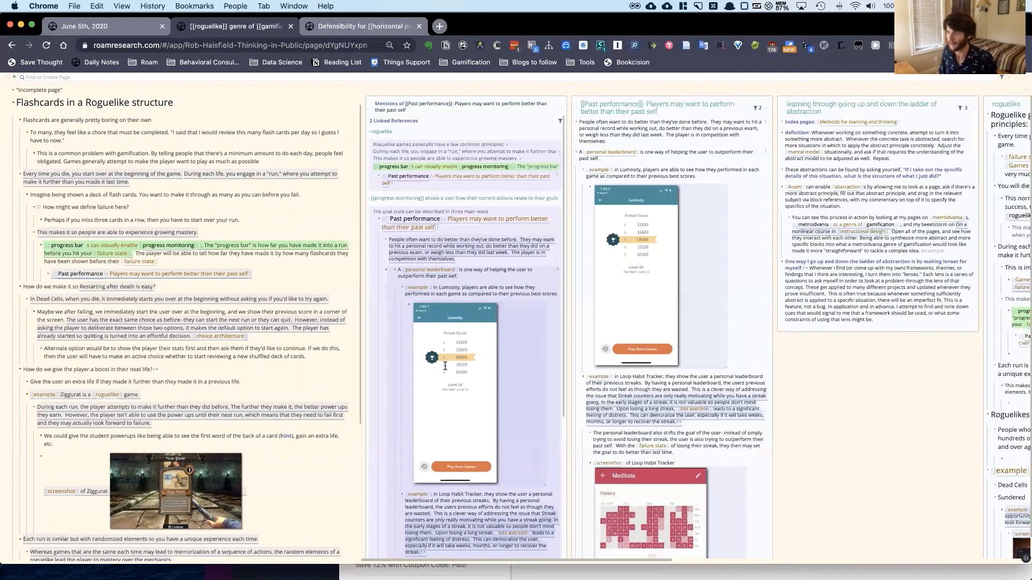
Step: Review the "[[roguelike]] genre of [[gamification]]" page down to its linked references and return to its title
{"action": "scroll", "coordinate": [446, 365], "scroll_direction": "down", "scroll_amount": 3}
{"action": "scroll", "coordinate": [445, 365], "scroll_direction": "up", "scroll_amount": 3}
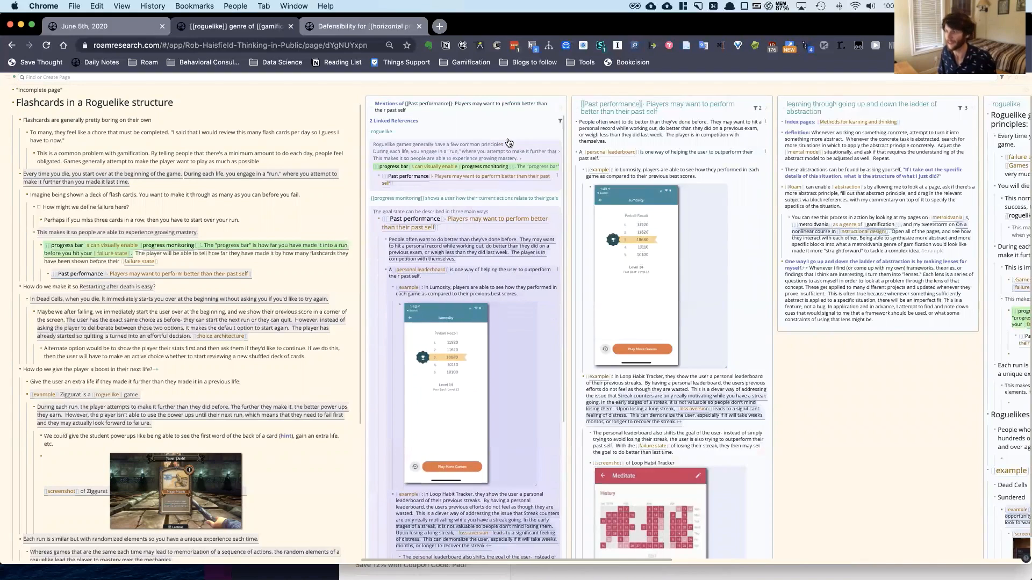
{"action": "scroll", "coordinate": [315, 334], "scroll_direction": "down", "scroll_amount": 8}
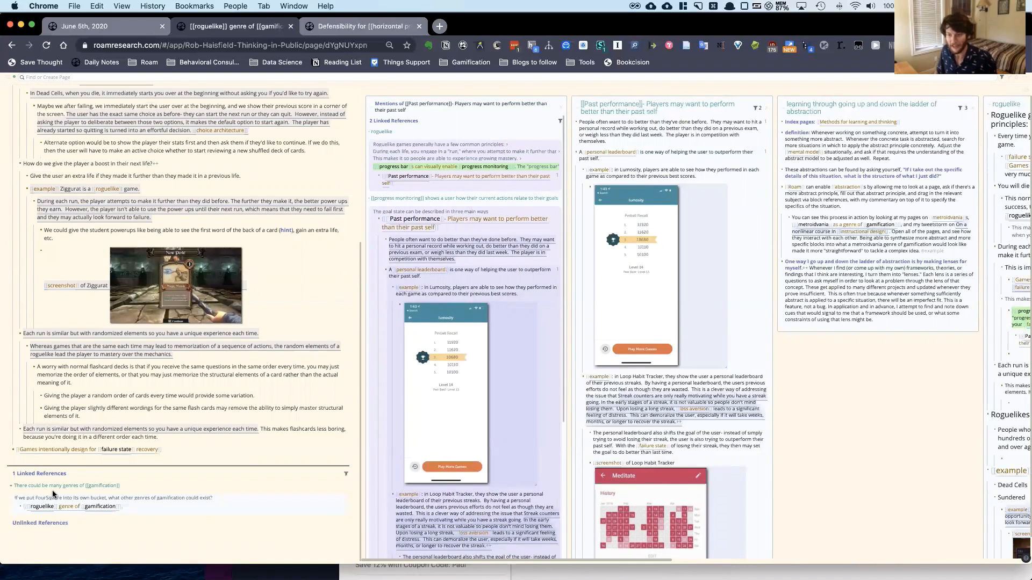
{"action": "left_click", "coordinate": [162, 77]}
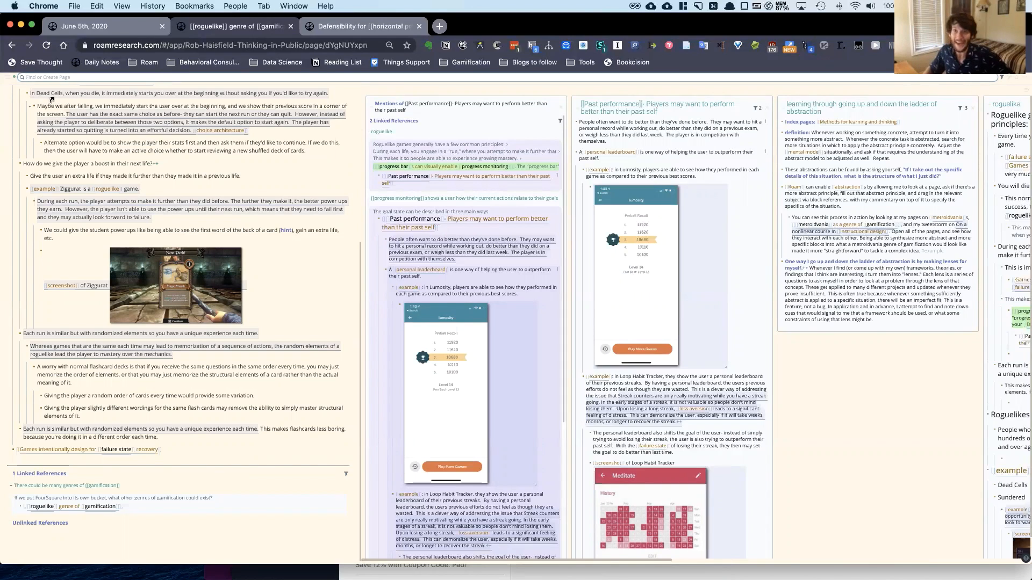
{"action": "left_click", "coordinate": [16, 87]}
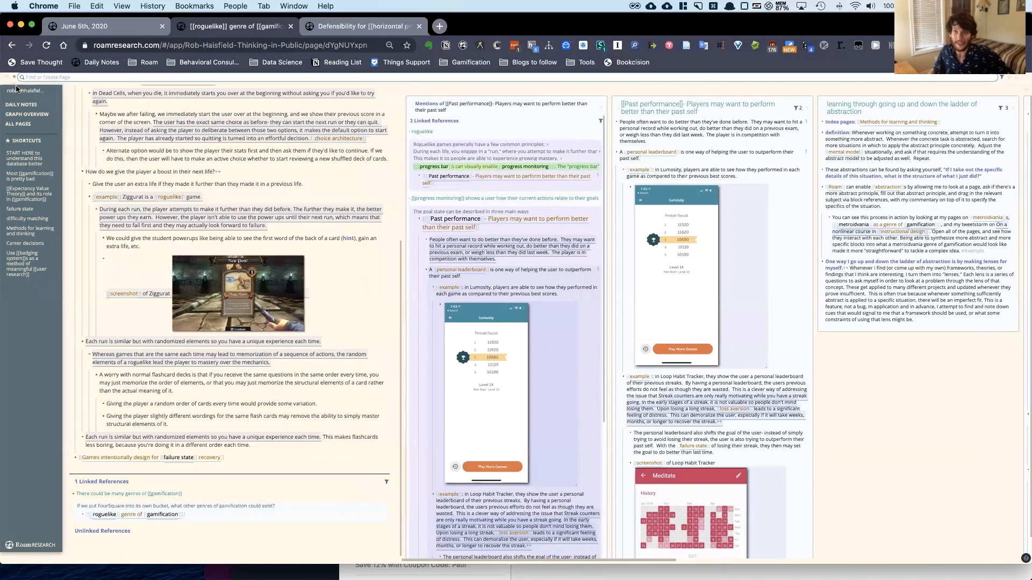
{"action": "key", "text": "super+backslash"}
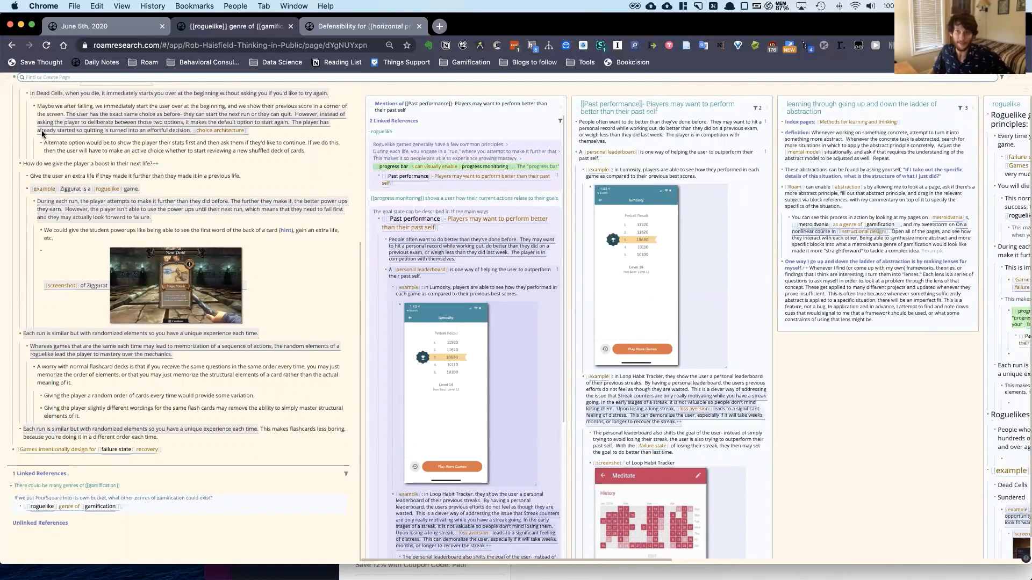
{"action": "scroll", "coordinate": [58, 143], "scroll_direction": "up", "scroll_amount": 2}
{"action": "scroll", "coordinate": [58, 143], "scroll_direction": "up", "scroll_amount": 5}
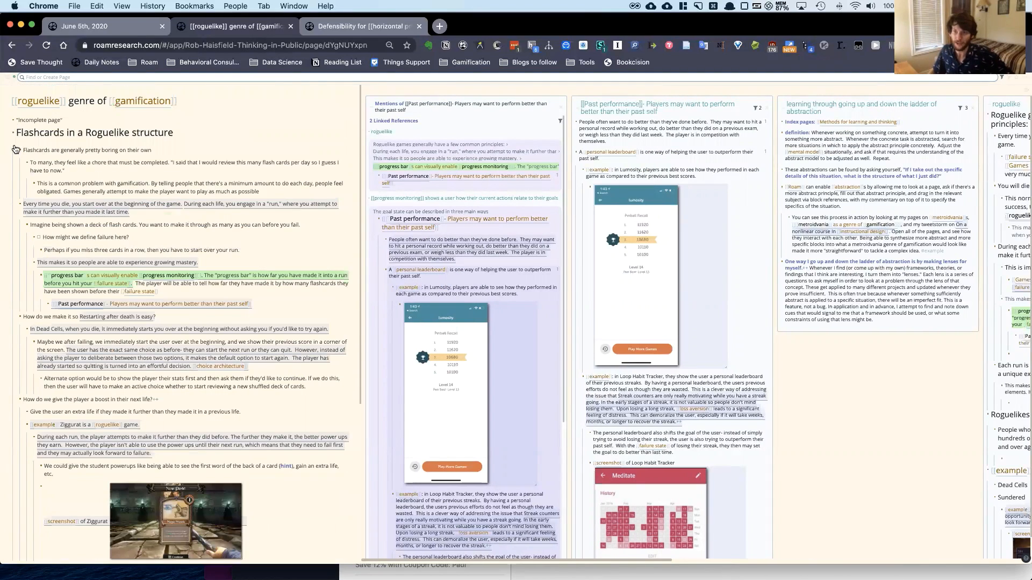
Step: Open the "START HERE to understand this database better" shortcut, followed by "[[Expectancy Value Theory]] and its role in [[gamification]]"
{"action": "key", "text": "super+backslash"}
{"action": "left_click", "coordinate": [20, 167]}
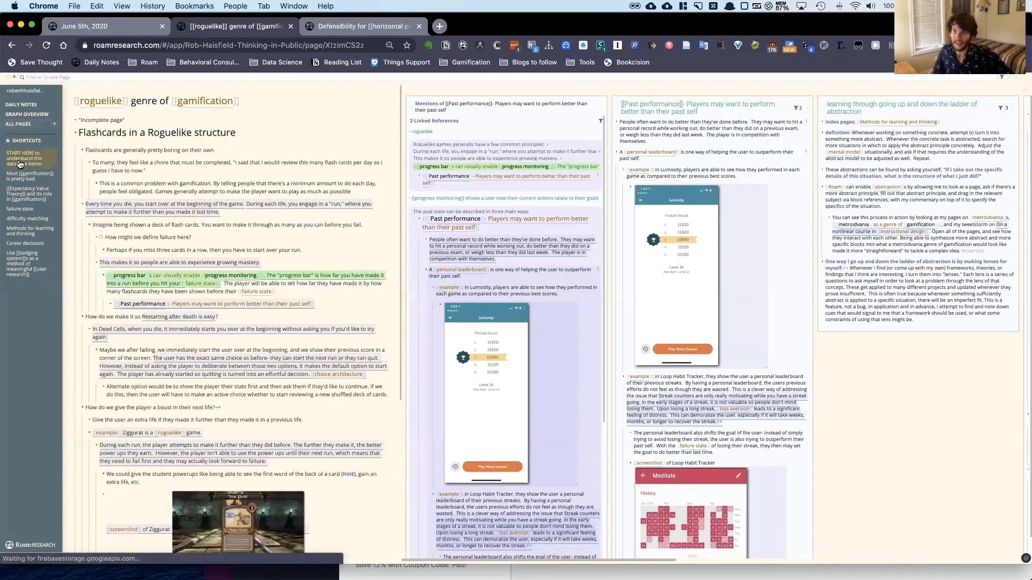
{"action": "key", "text": "super+backslash"}
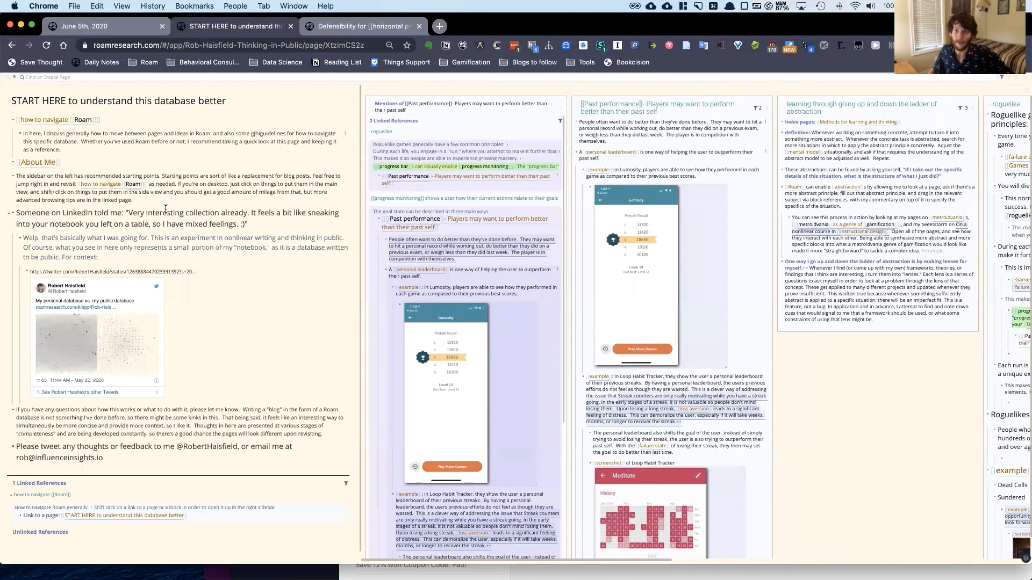
{"action": "mouse_move", "coordinate": [8, 84]}
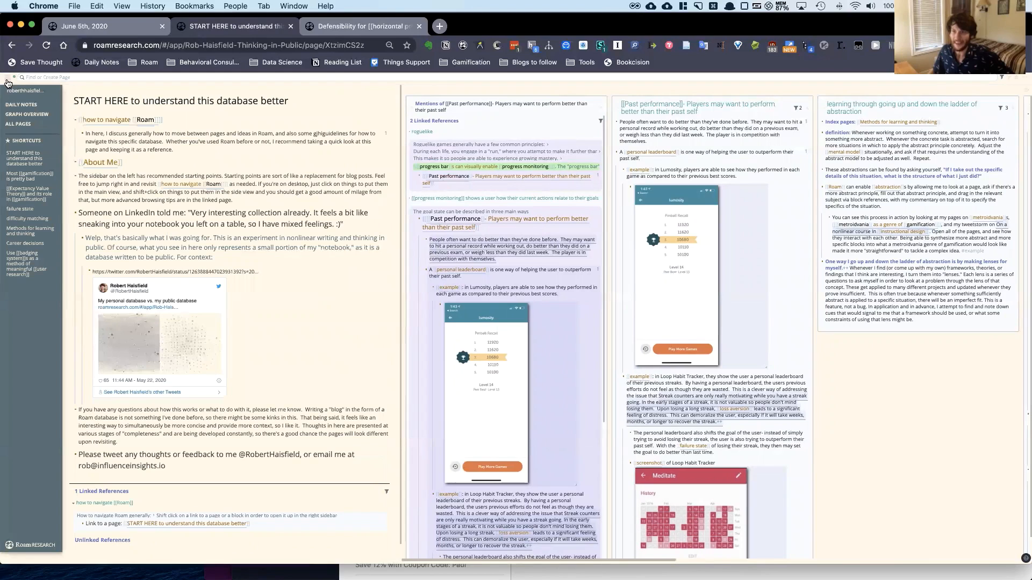
{"action": "left_click", "coordinate": [25, 202]}
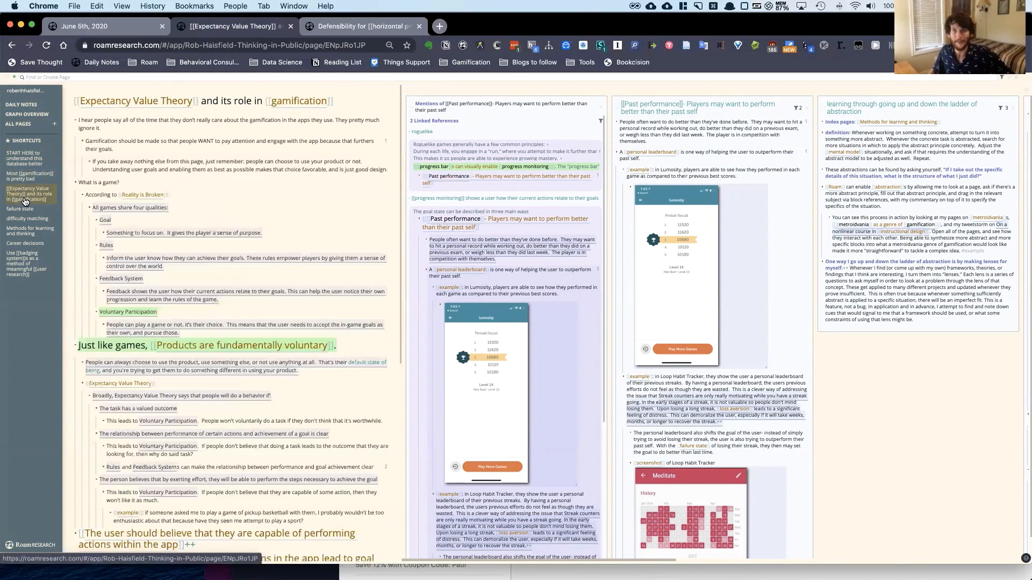
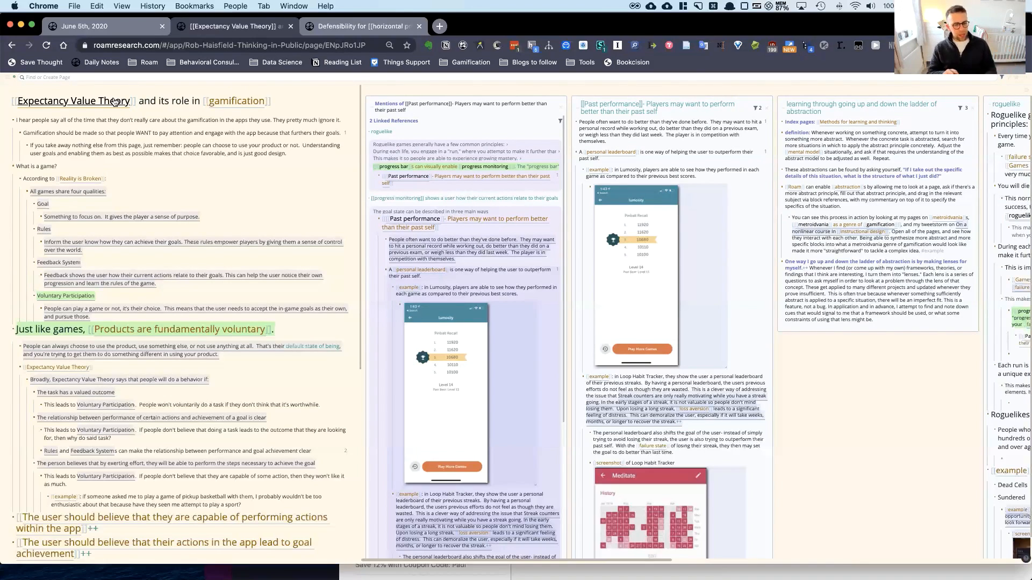
Step: Search the graph for "learn" and open the "Methods for learning and thinking" page
{"action": "key", "text": "super+u"}
{"action": "type", "text": "l"}
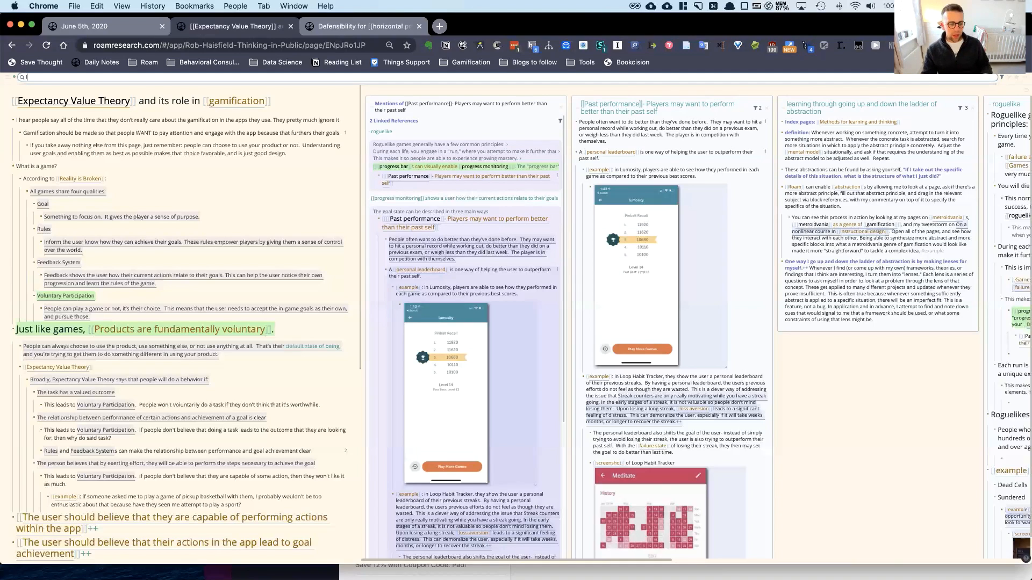
{"action": "type", "text": "earn"}
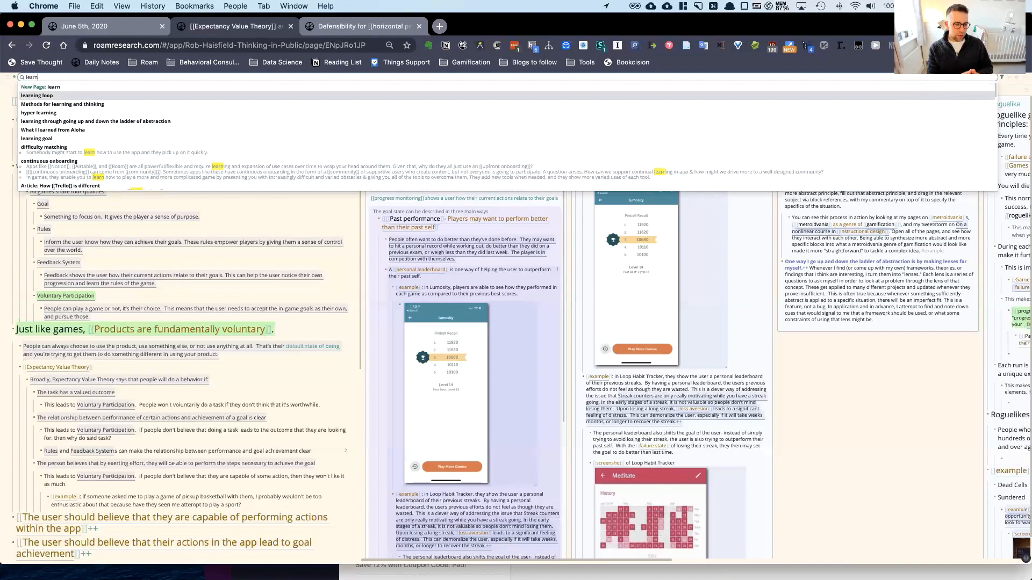
{"action": "key", "text": "Return"}
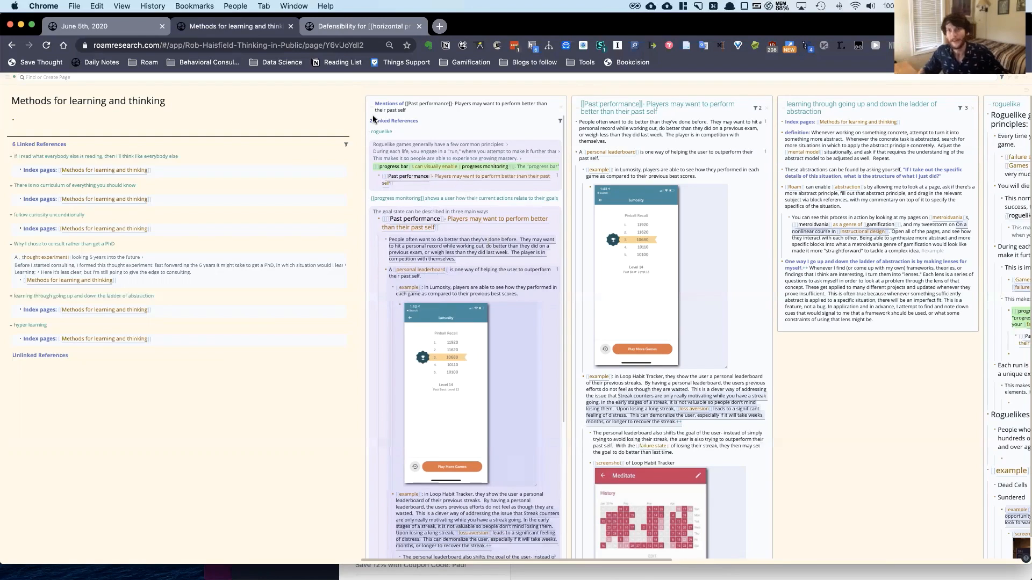
Step: Switch to the June 5th, 2020 page of the RobAndHisNotes graph and open its "fun unlinked references" shortcut
{"action": "left_click", "coordinate": [77, 28]}
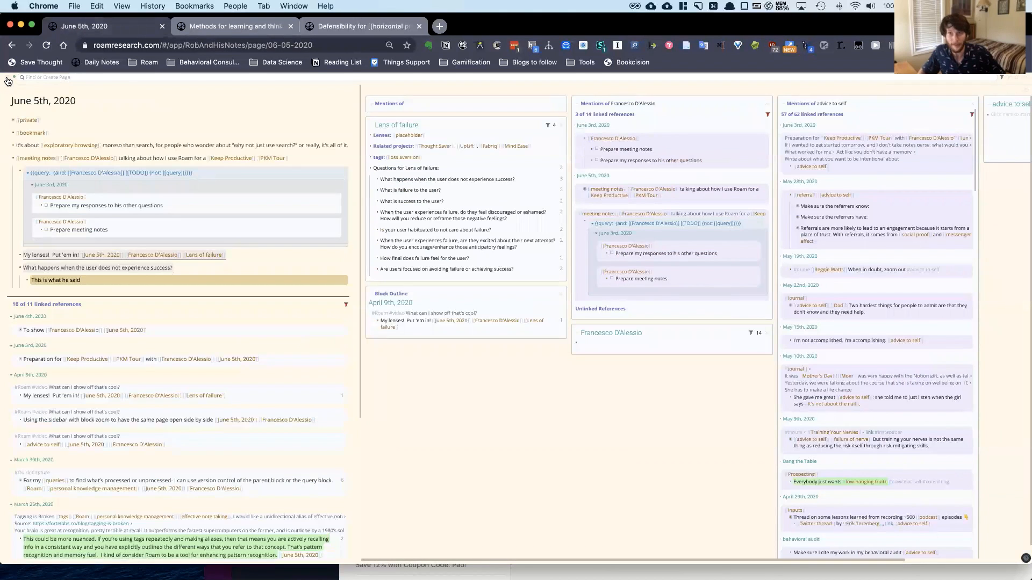
{"action": "left_click", "coordinate": [7, 80]}
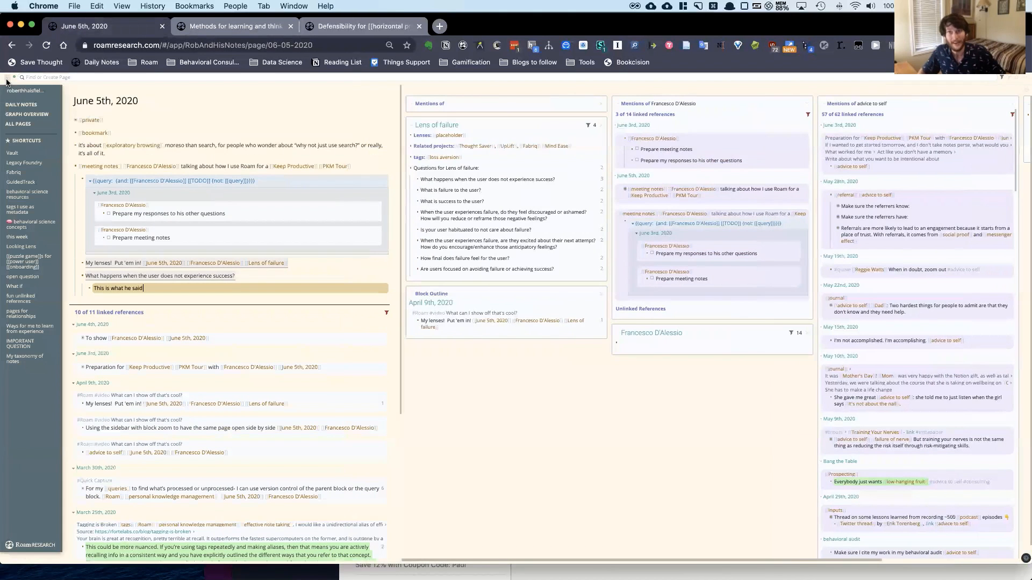
{"action": "left_click", "coordinate": [35, 300]}
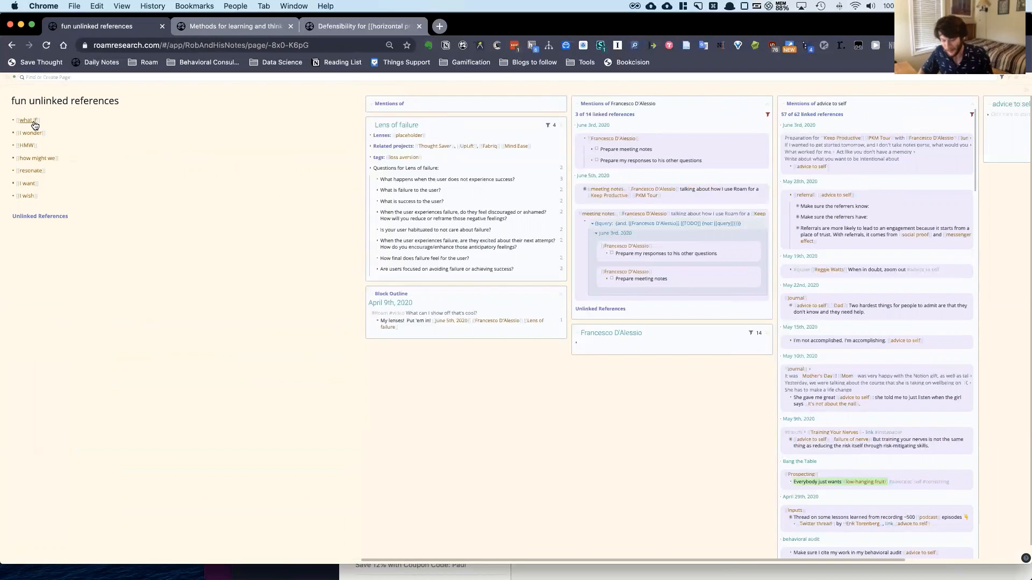
Step: Open the "what if" page in the sidebar together with its linked references
{"action": "left_click", "coordinate": [33, 125], "text": "shift"}
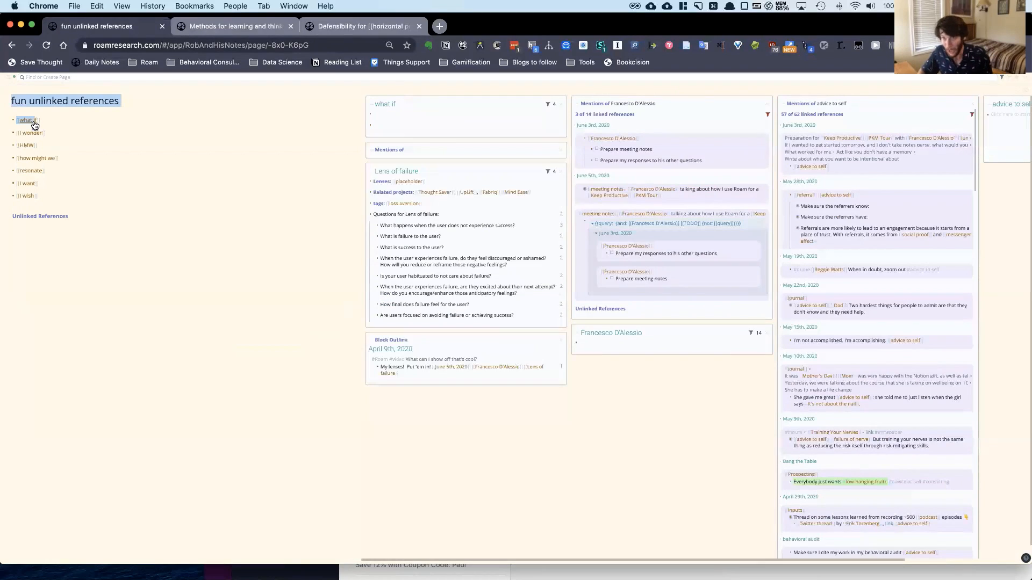
{"action": "left_click", "coordinate": [554, 105]}
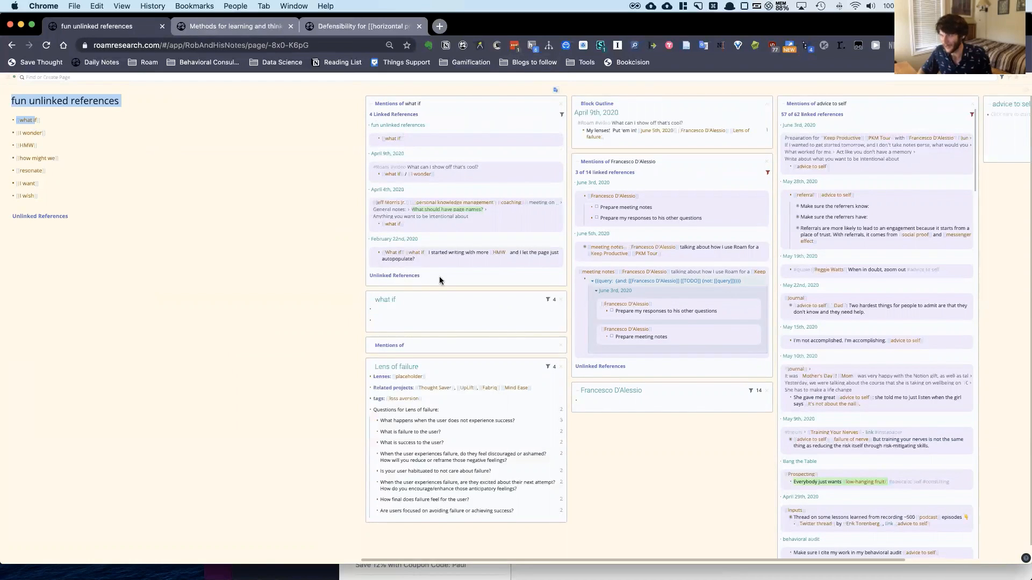
Step: Expand the unlinked references in the mentions of "what if" and examine the entries
{"action": "scroll", "coordinate": [468, 268], "scroll_direction": "down", "scroll_amount": 1}
{"action": "left_click", "coordinate": [370, 263]}
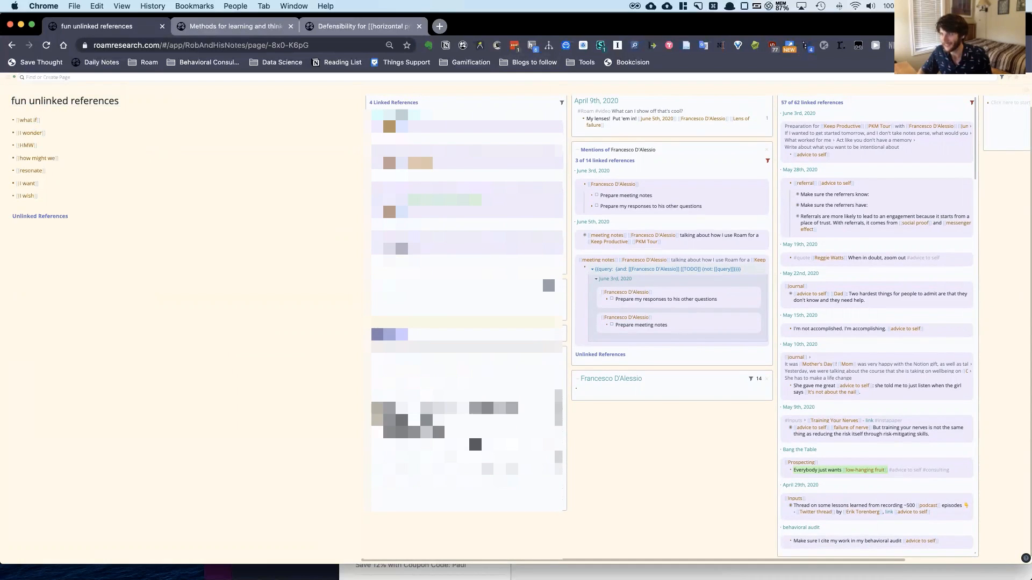
{"action": "scroll", "coordinate": [466, 263], "scroll_direction": "up", "scroll_amount": 1}
{"action": "scroll", "coordinate": [465, 264], "scroll_direction": "down", "scroll_amount": 4}
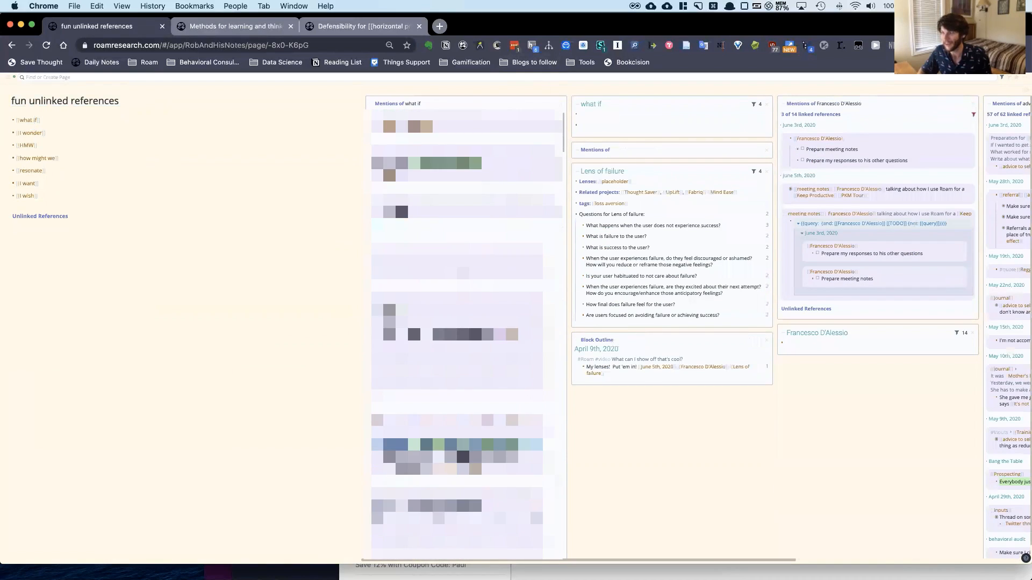
{"action": "scroll", "coordinate": [465, 334], "scroll_direction": "down", "scroll_amount": 4}
{"action": "scroll", "coordinate": [466, 333], "scroll_direction": "up", "scroll_amount": 4}
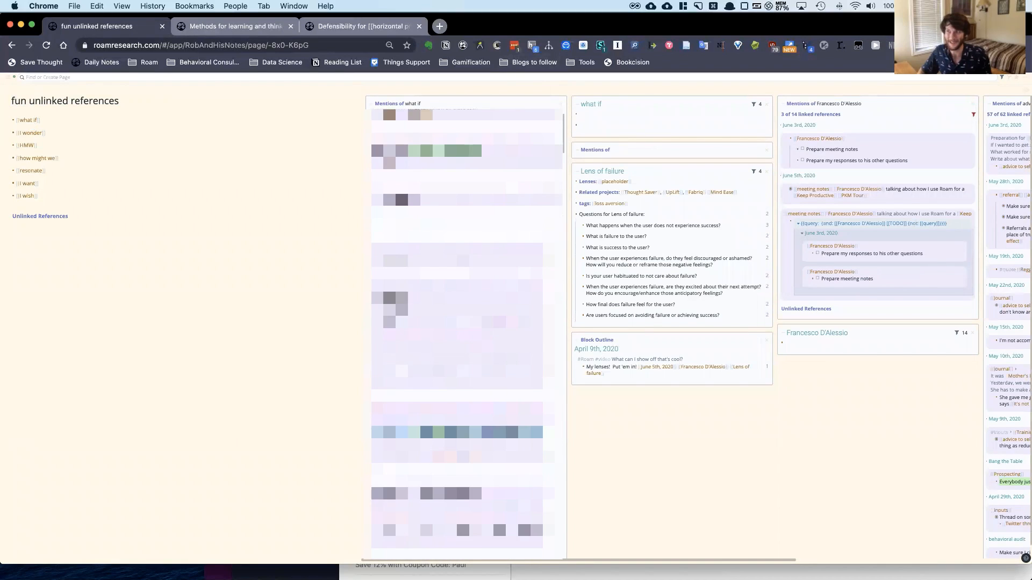
{"action": "scroll", "coordinate": [466, 328], "scroll_direction": "down", "scroll_amount": 5}
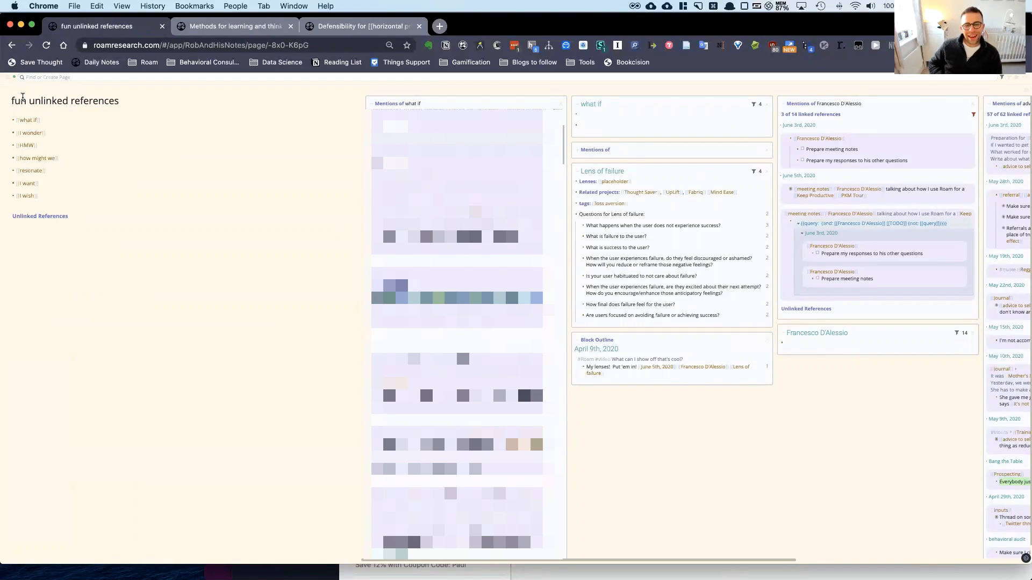
Step: Open the Daily Notes of the RobAndHisNotes graph
{"action": "left_click", "coordinate": [11, 80]}
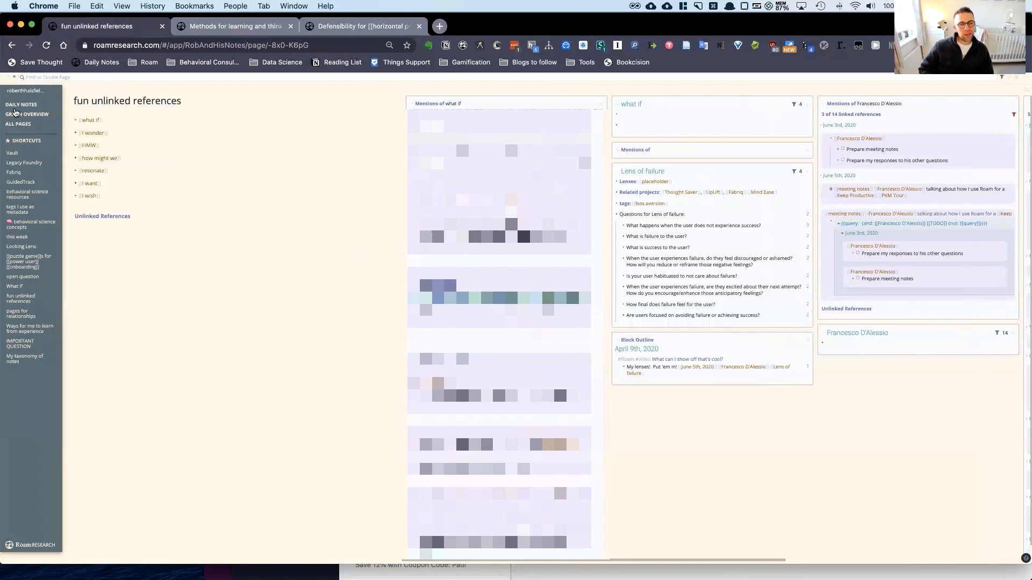
{"action": "left_click", "coordinate": [22, 105]}
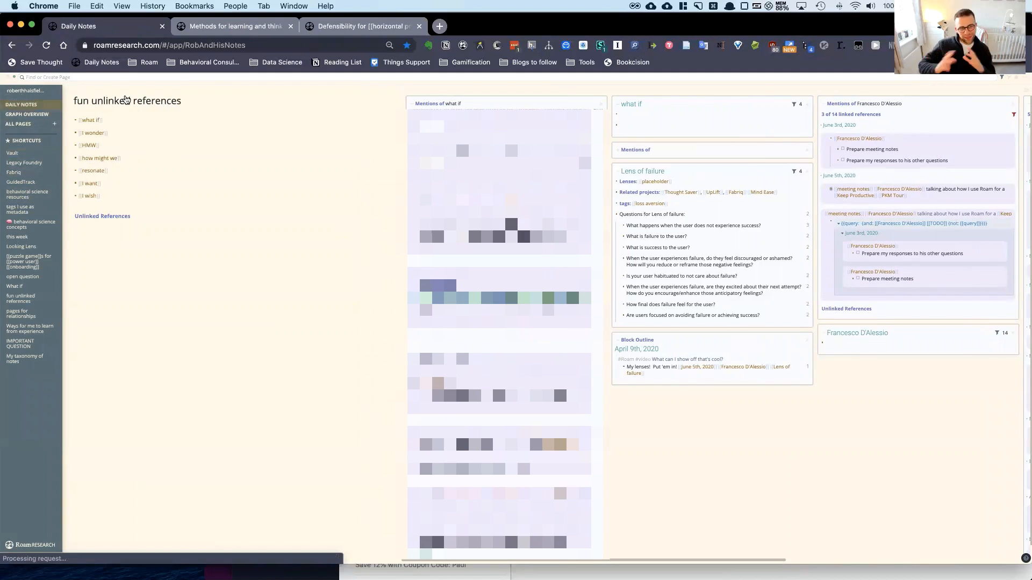